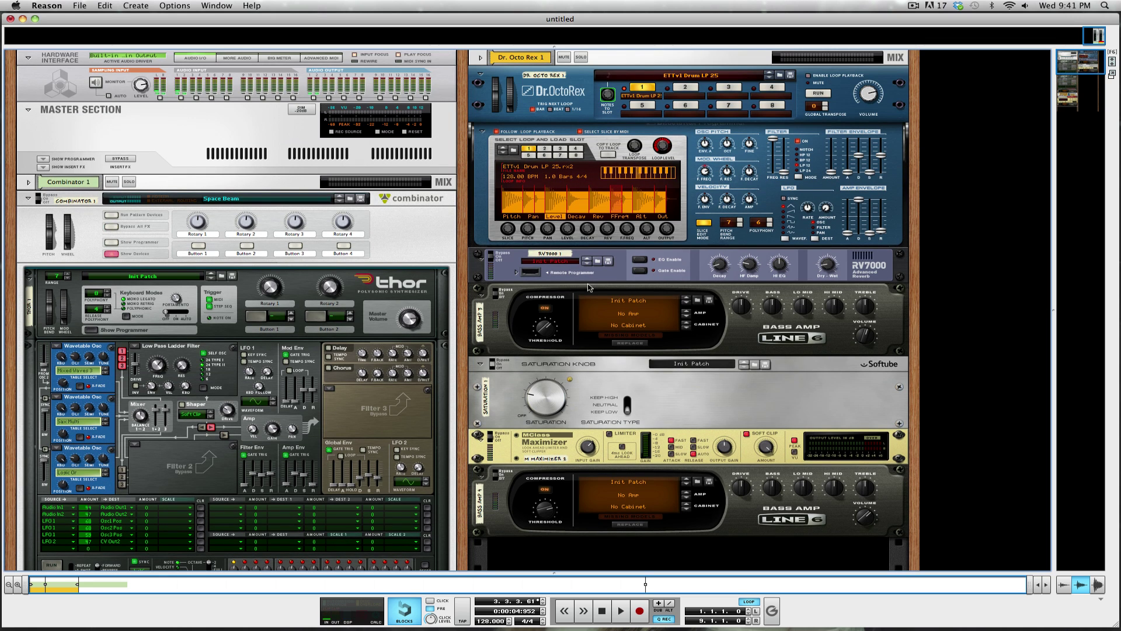
Step: Start playback and raise the mixer's master fader to -7.95 dB
{"action": "left_click_drag", "start_coordinate": [638, 45], "coordinate": [623, 164]}
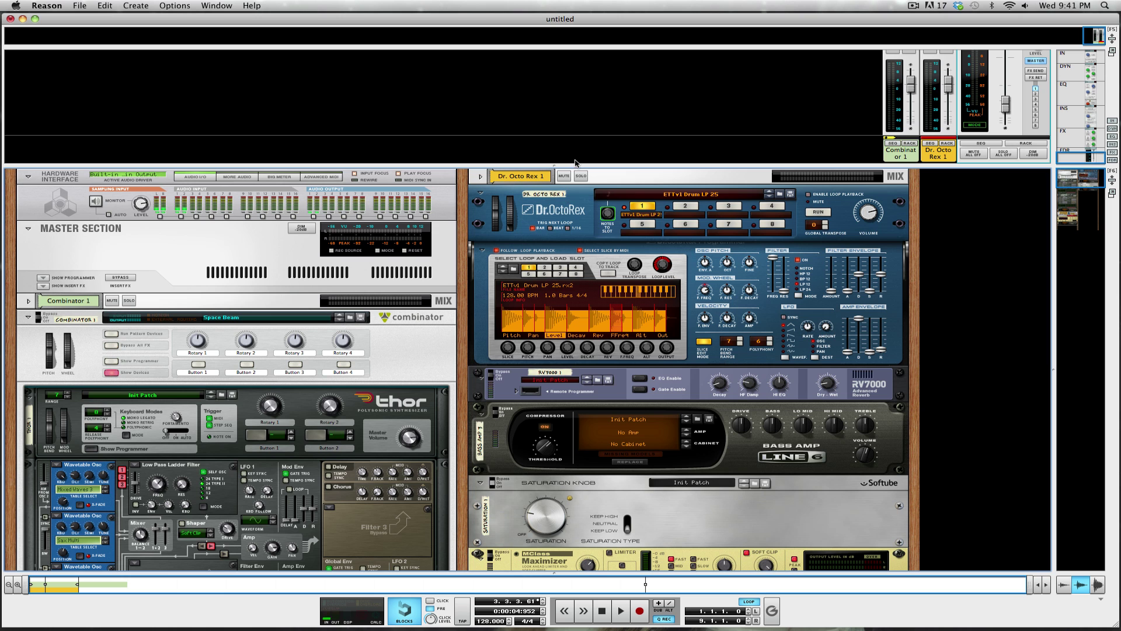
{"action": "left_click_drag", "start_coordinate": [573, 163], "coordinate": [579, 224]}
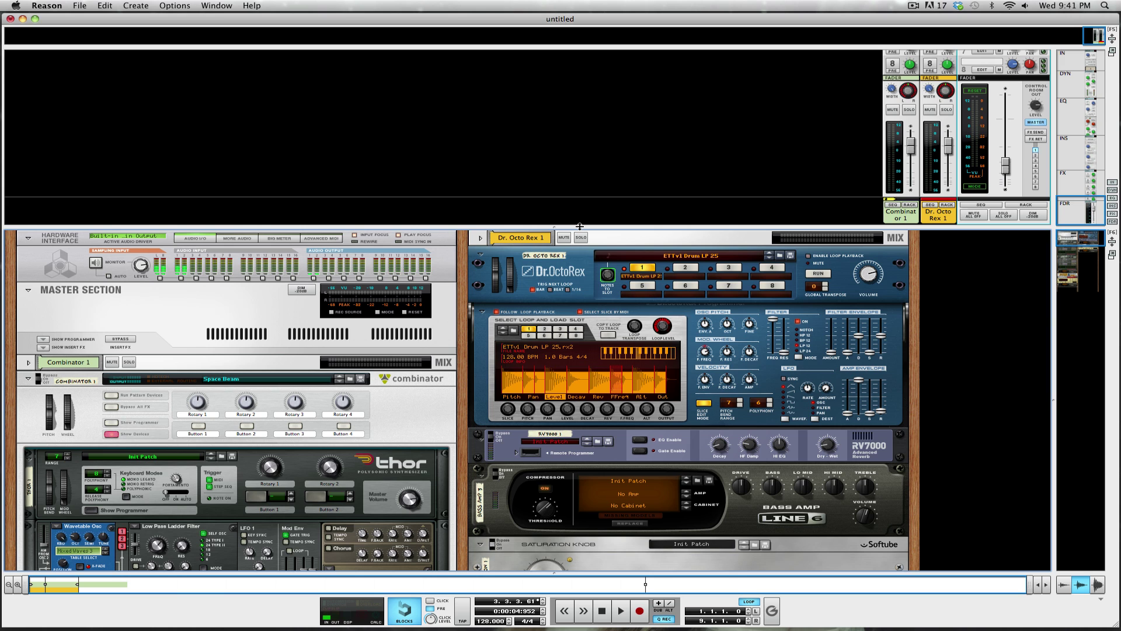
{"action": "left_click_drag", "start_coordinate": [579, 226], "coordinate": [574, 333]}
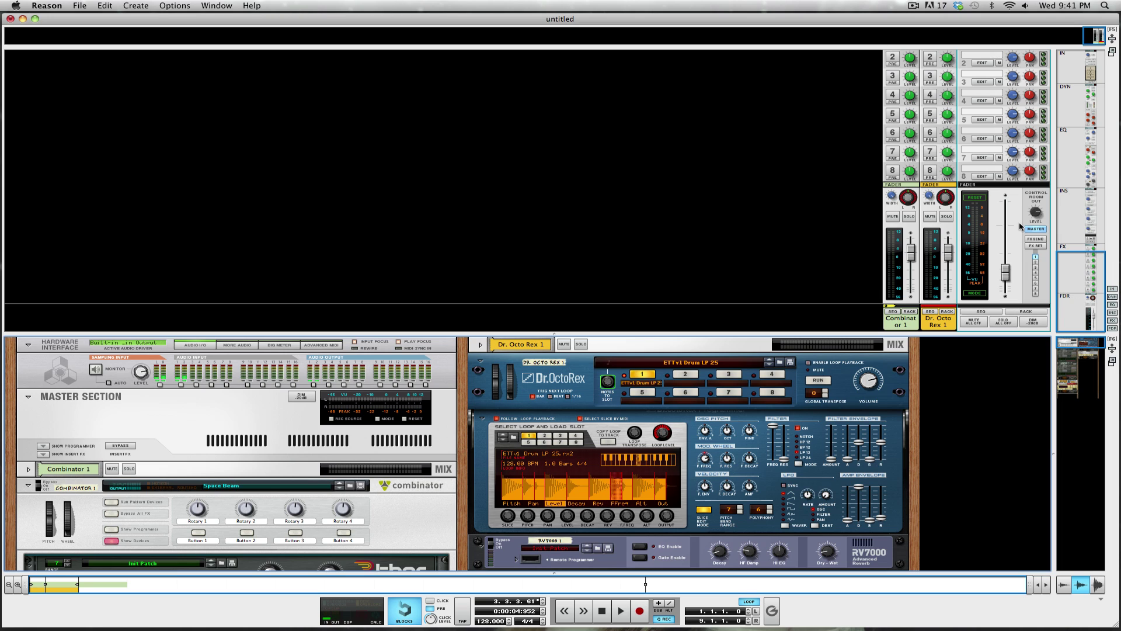
{"action": "mouse_move", "coordinate": [1005, 281]}
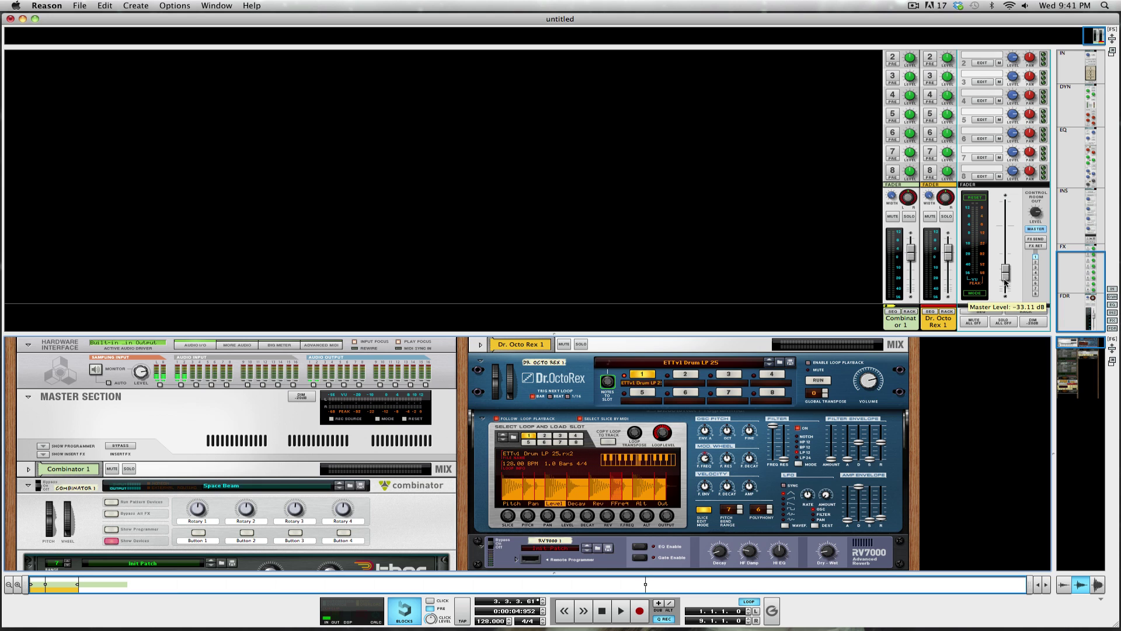
{"action": "key", "text": "space"}
{"action": "left_click_drag", "start_coordinate": [1005, 269], "coordinate": [1005, 245]}
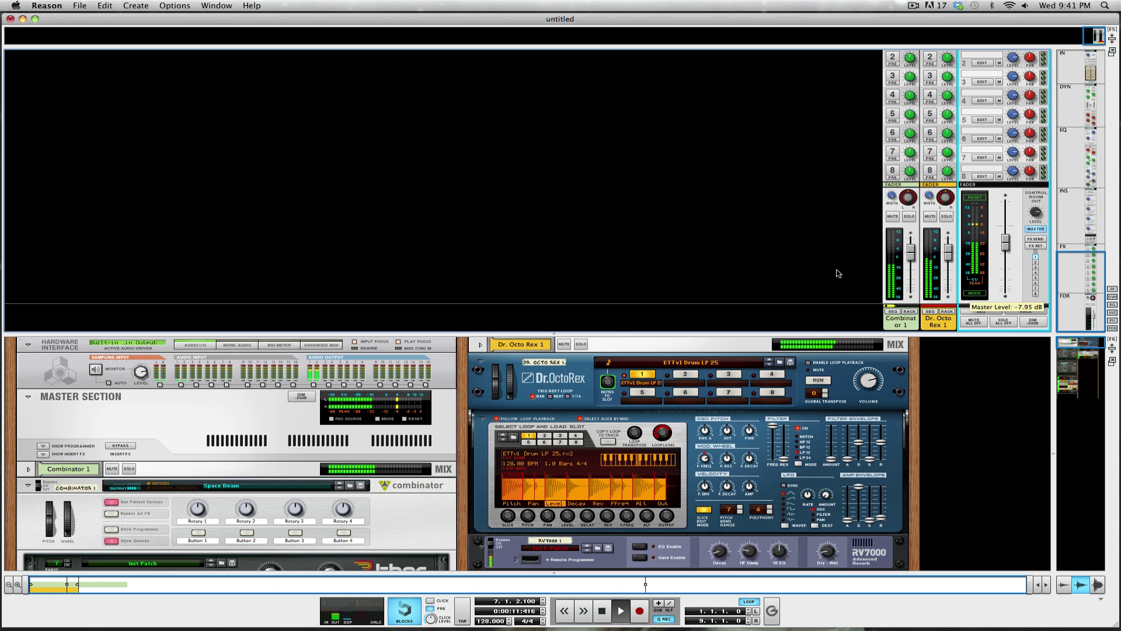
Step: Examine the two Thor synths and the effects chain inside the Space Beam Combinator, and solo Combinator 1
{"action": "left_click_drag", "start_coordinate": [613, 334], "coordinate": [696, 46]}
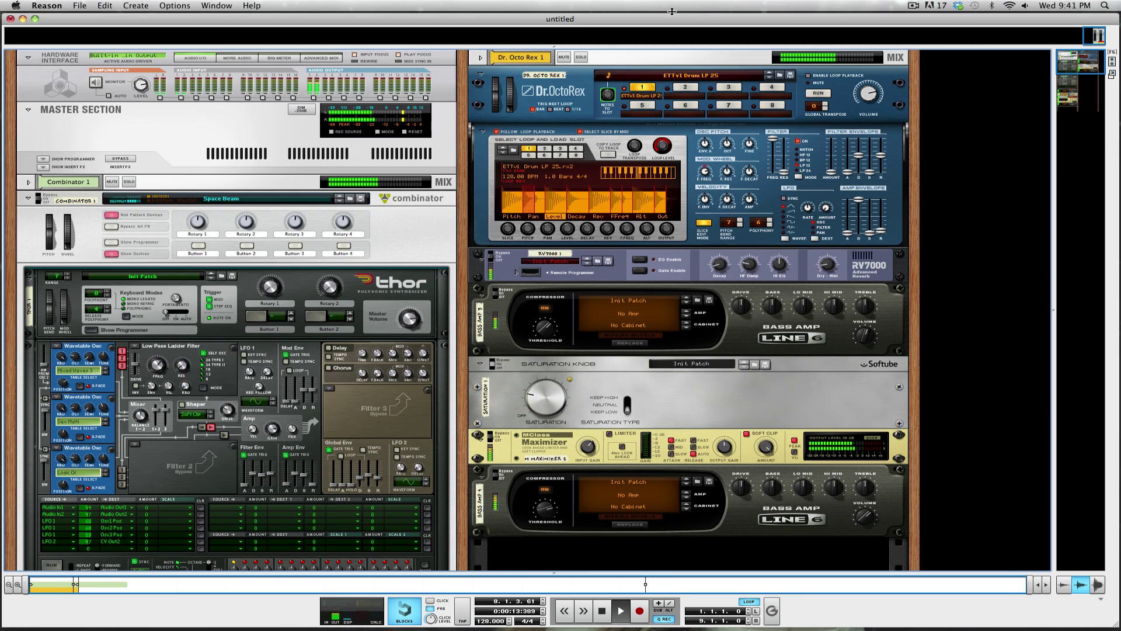
{"action": "scroll", "coordinate": [405, 257], "scroll_direction": "down", "scroll_amount": 1}
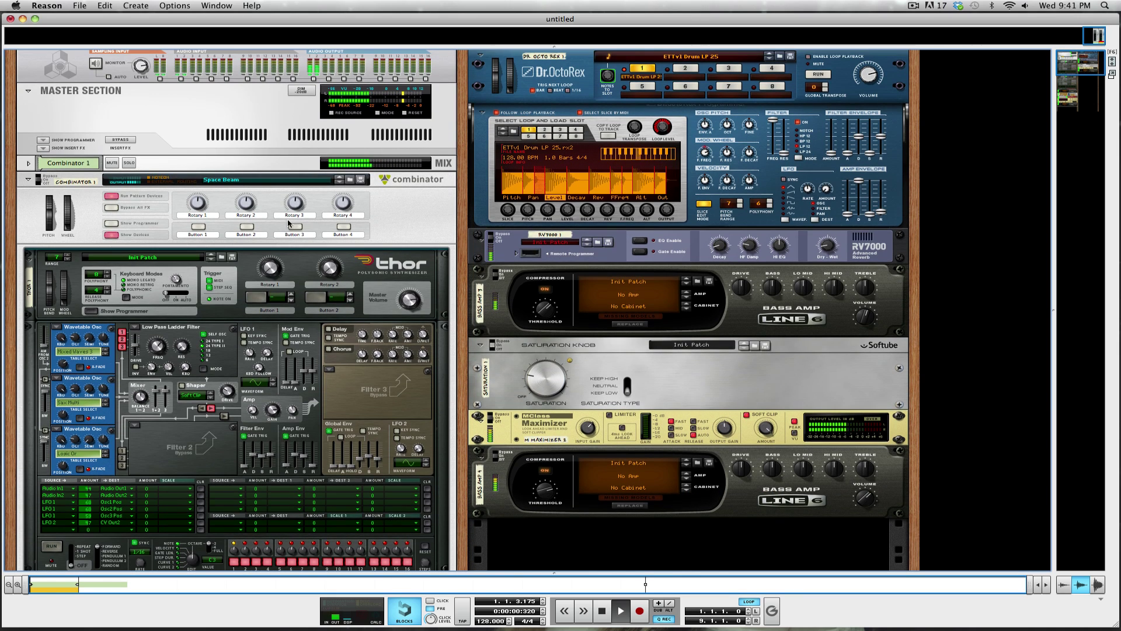
{"action": "scroll", "coordinate": [339, 514], "scroll_direction": "down", "scroll_amount": 15}
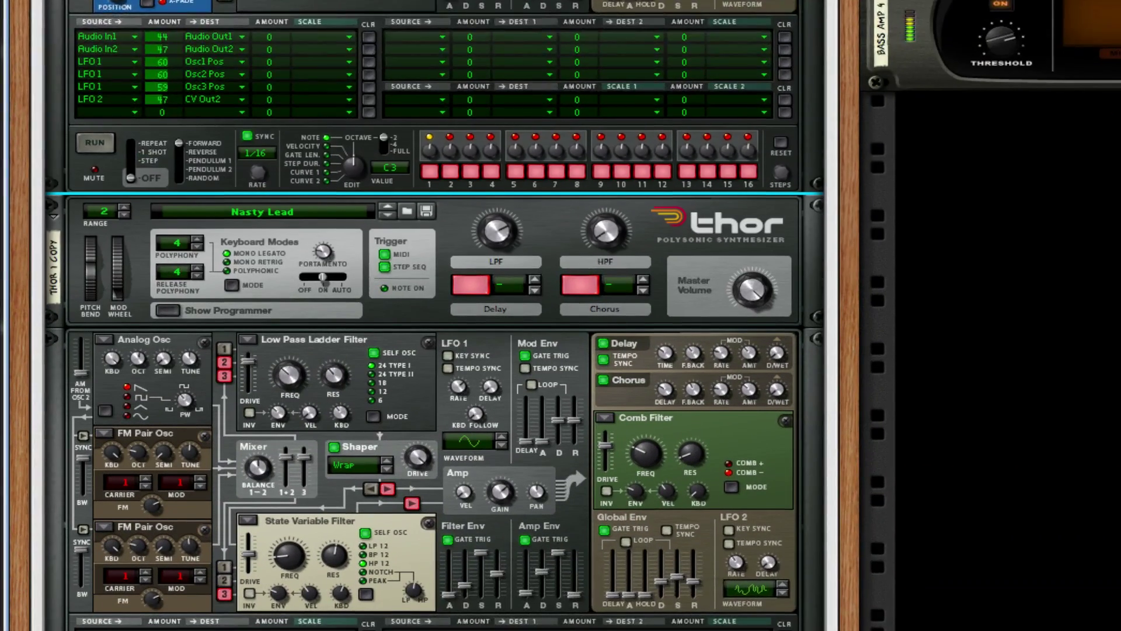
{"action": "scroll", "coordinate": [434, 316], "scroll_direction": "down", "scroll_amount": 10}
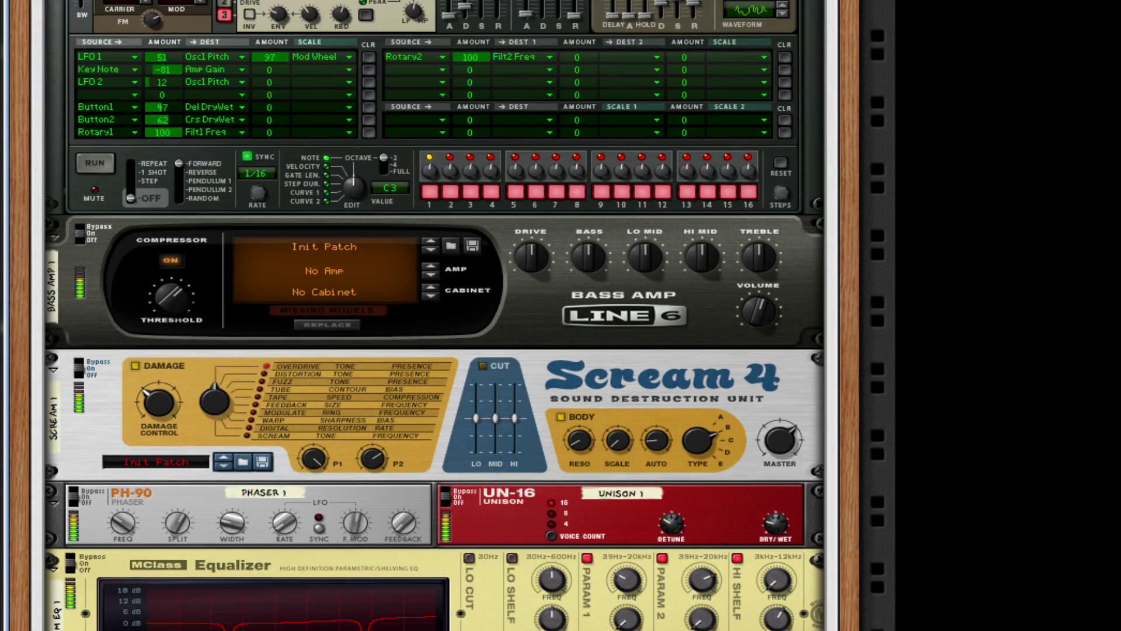
{"action": "scroll", "coordinate": [435, 315], "scroll_direction": "down", "scroll_amount": 8}
{"action": "scroll", "coordinate": [434, 315], "scroll_direction": "up", "scroll_amount": 20}
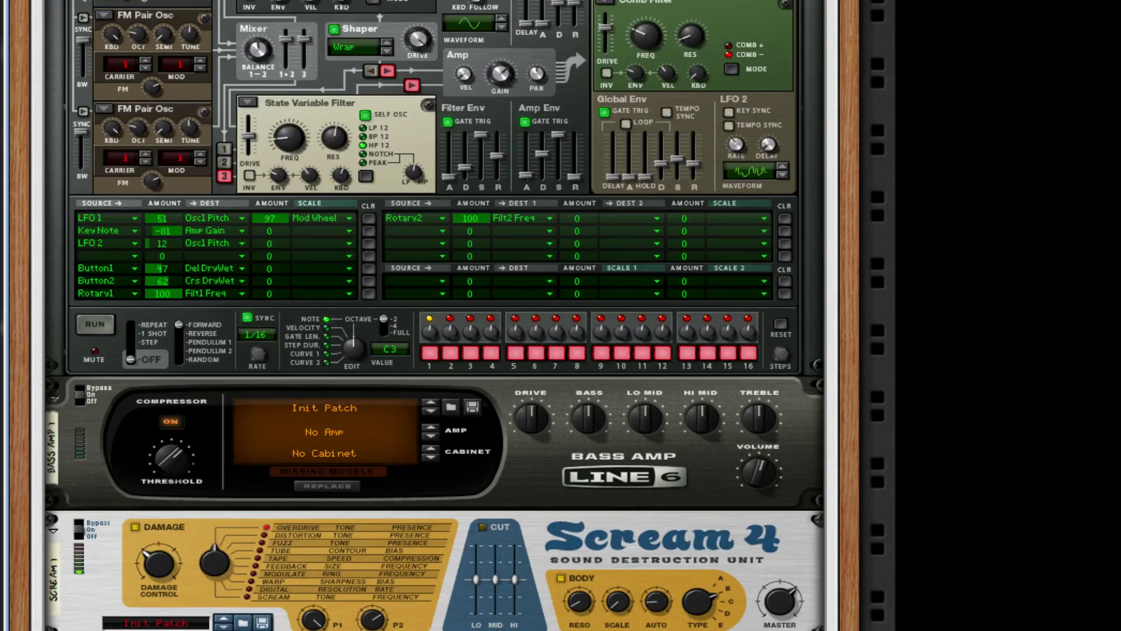
{"action": "scroll", "coordinate": [434, 315], "scroll_direction": "up", "scroll_amount": 7}
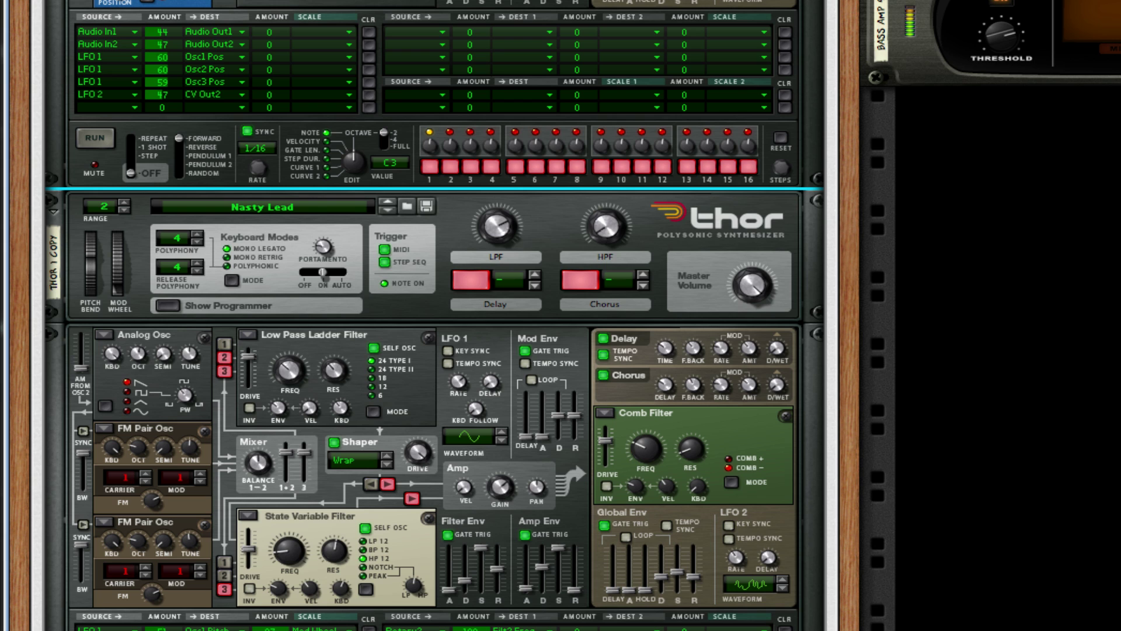
{"action": "scroll", "coordinate": [402, 267], "scroll_direction": "up", "scroll_amount": 14}
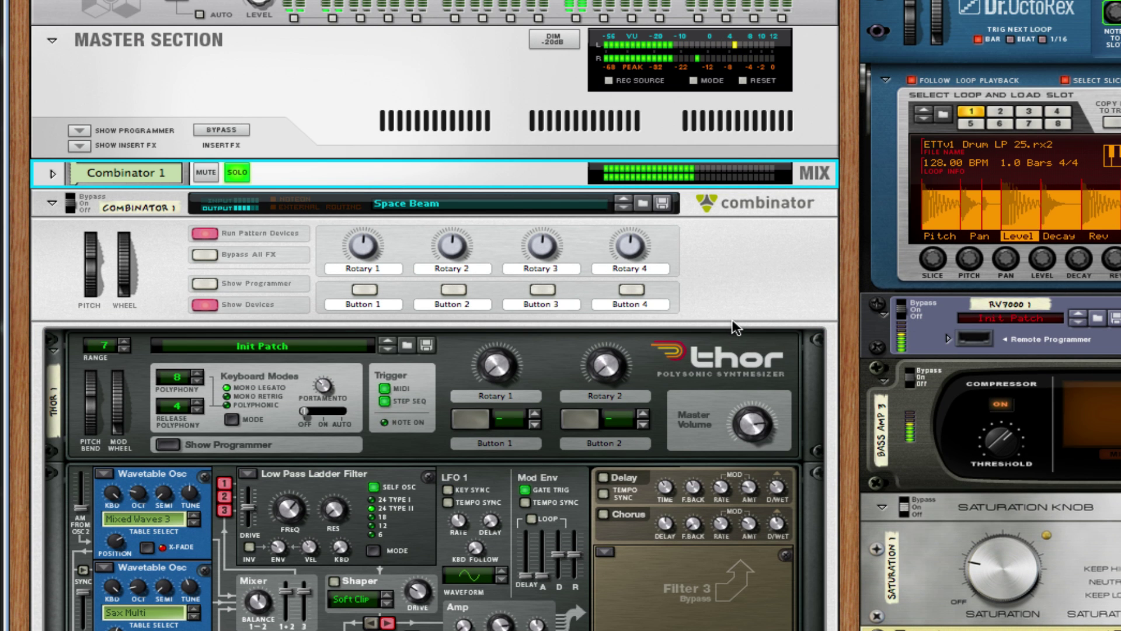
{"action": "scroll", "coordinate": [700, 625], "scroll_direction": "down", "scroll_amount": 3}
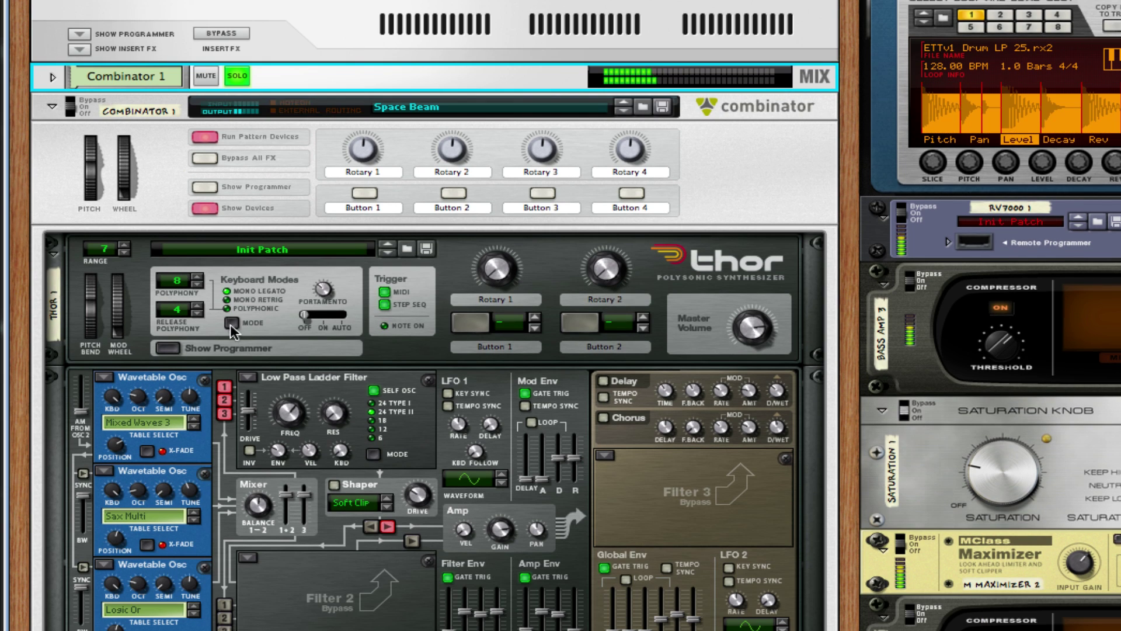
Step: Stop and restart playback of the soloed Combinator
{"action": "left_click", "coordinate": [223, 306]}
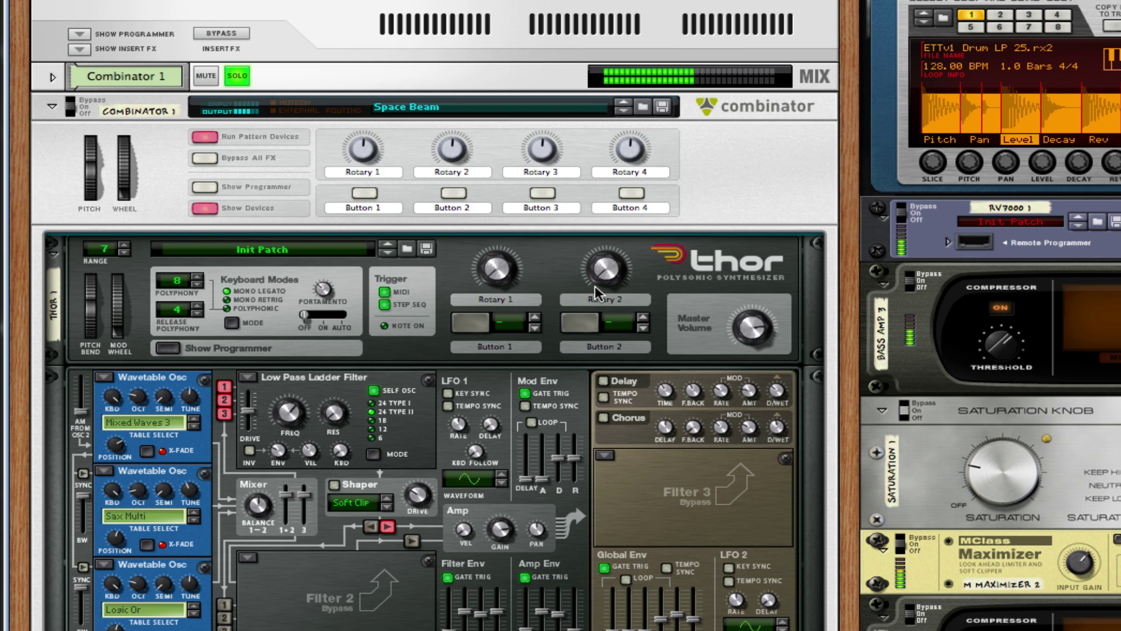
{"action": "key", "text": "space"}
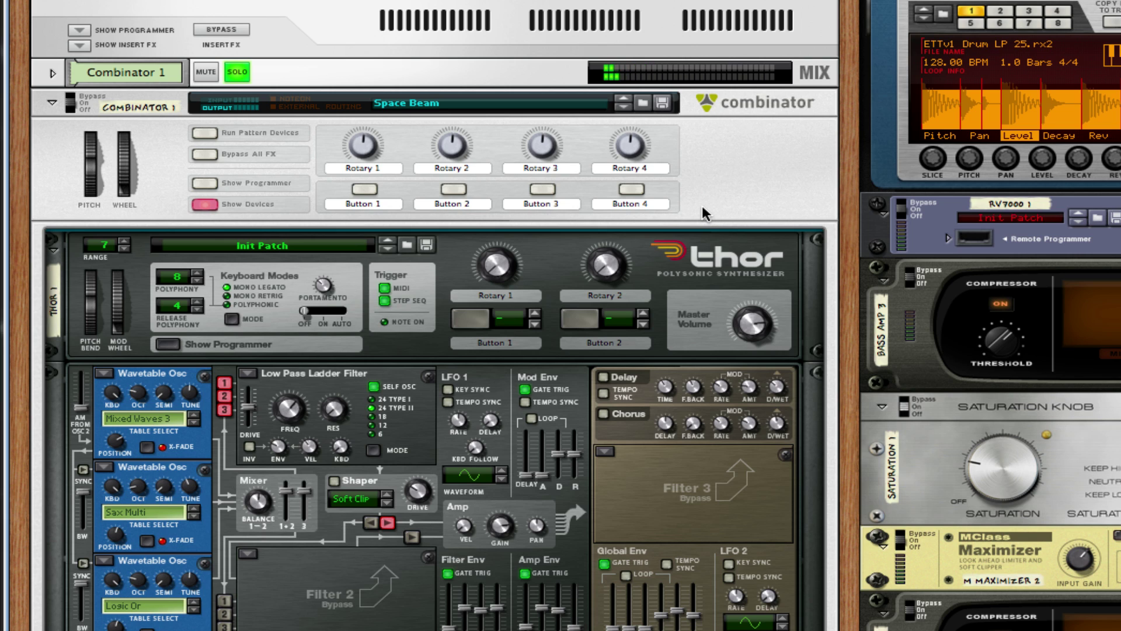
{"action": "key", "text": "space"}
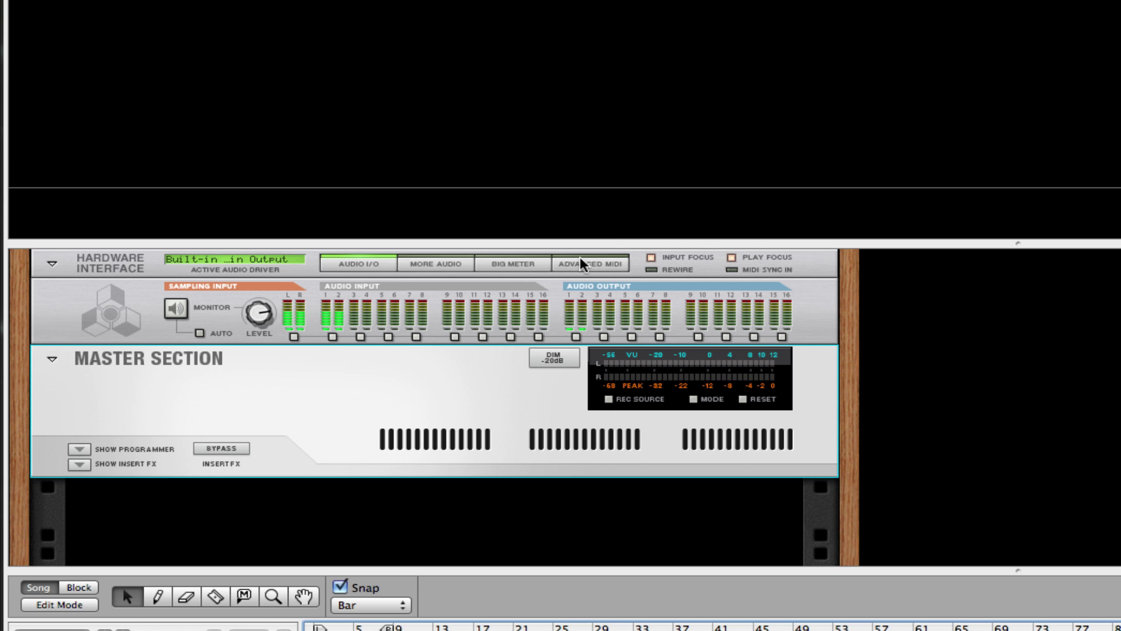
Step: Create an empty Combinator below the Master Section in the rack
{"action": "left_click_drag", "start_coordinate": [611, 243], "coordinate": [601, 111]}
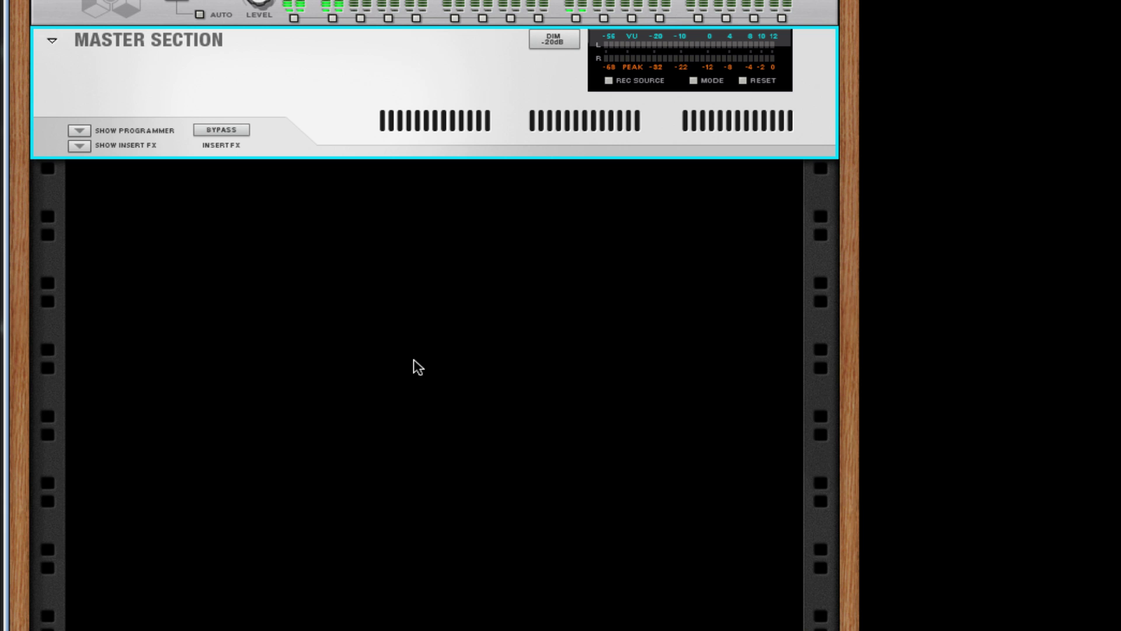
{"action": "right_click", "coordinate": [393, 310]}
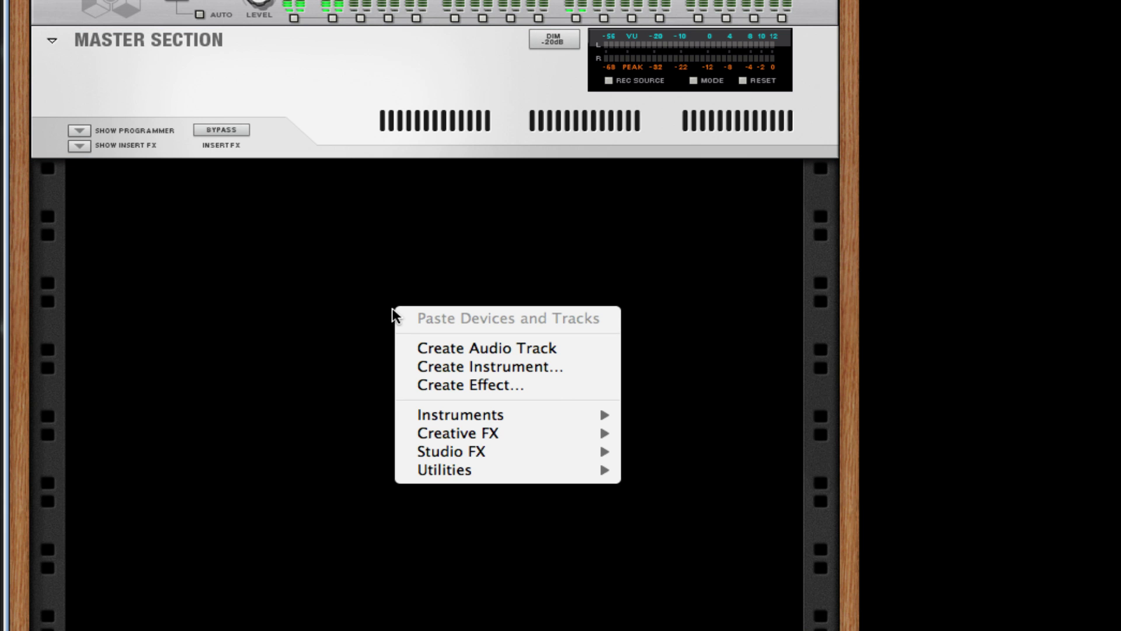
{"action": "mouse_move", "coordinate": [600, 477]}
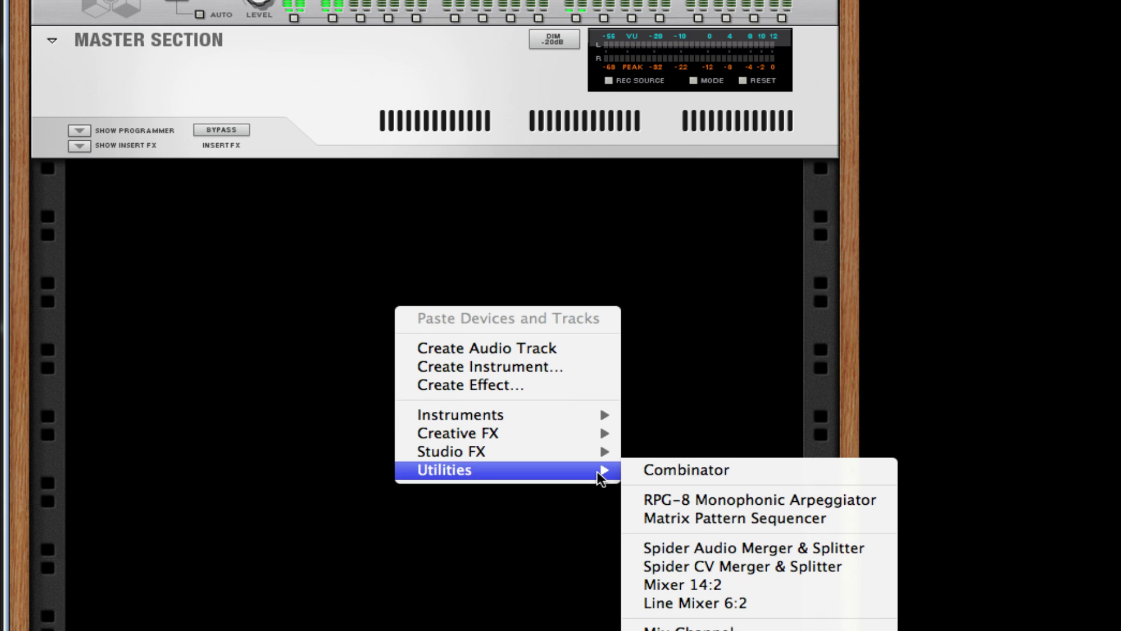
{"action": "left_click", "coordinate": [754, 472]}
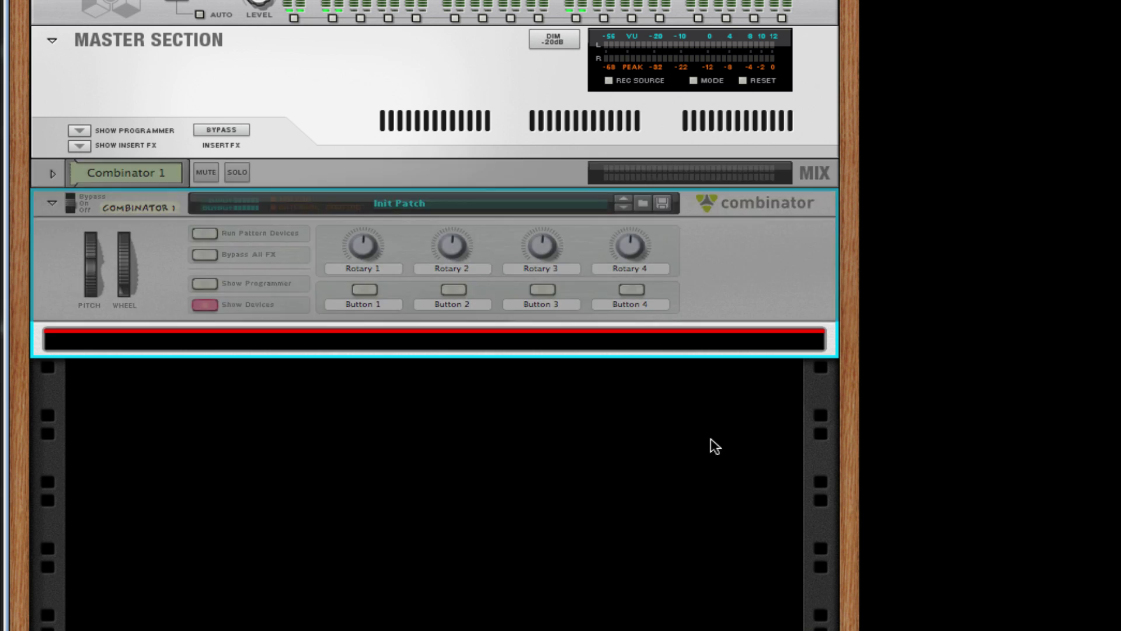
Step: Create a Thor Polysonic Synthesizer inside the Combinator
{"action": "right_click", "coordinate": [275, 337]}
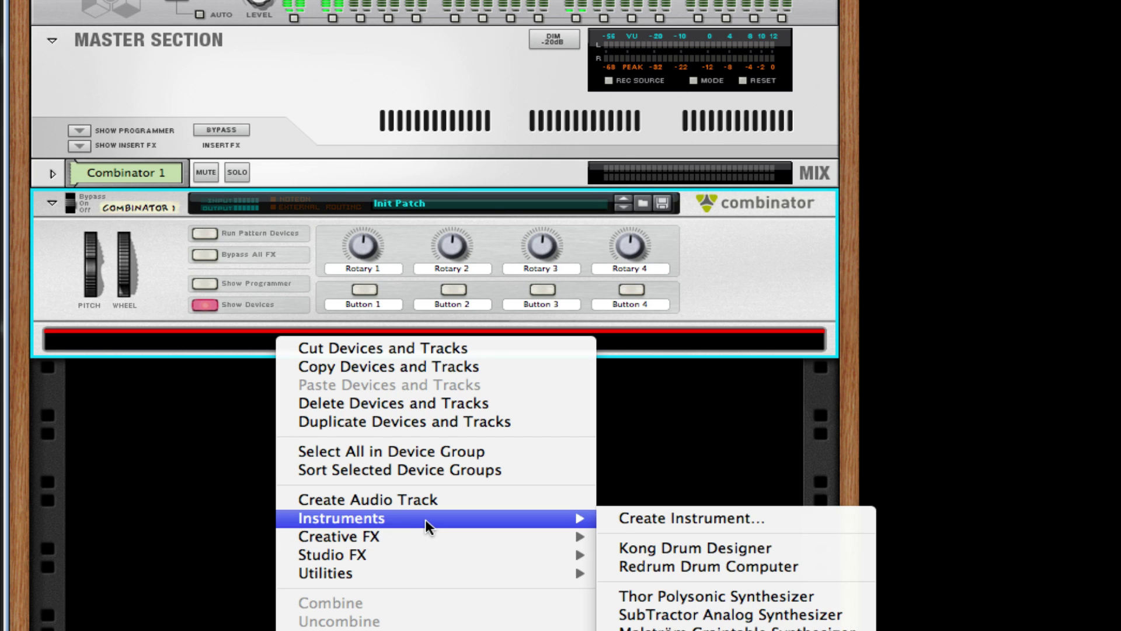
{"action": "mouse_move", "coordinate": [533, 516]}
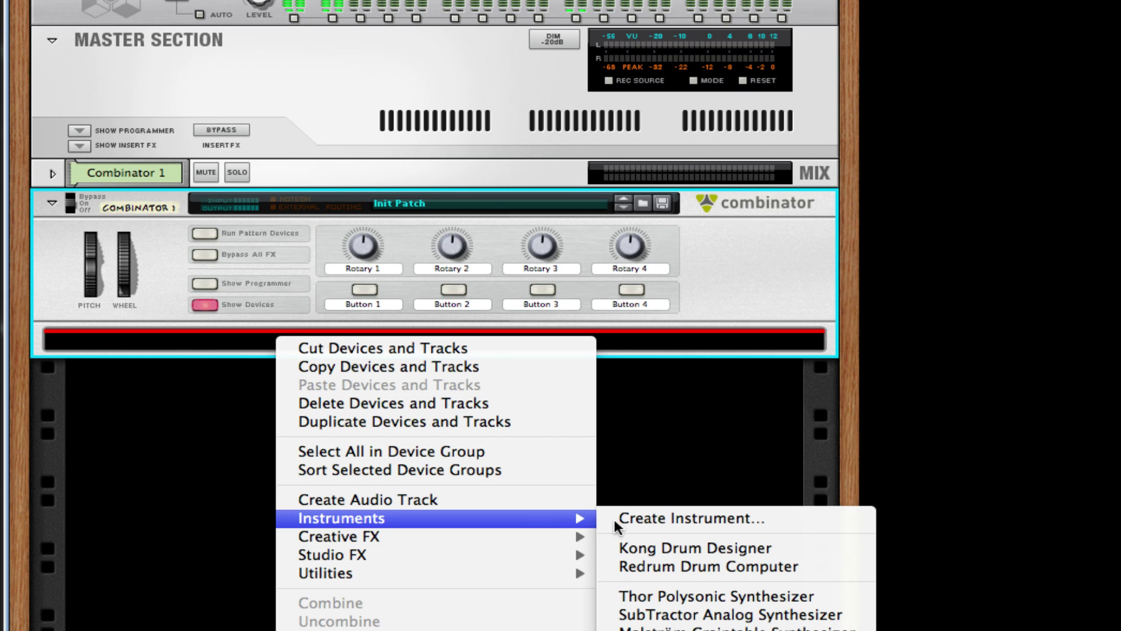
{"action": "left_click", "coordinate": [768, 596]}
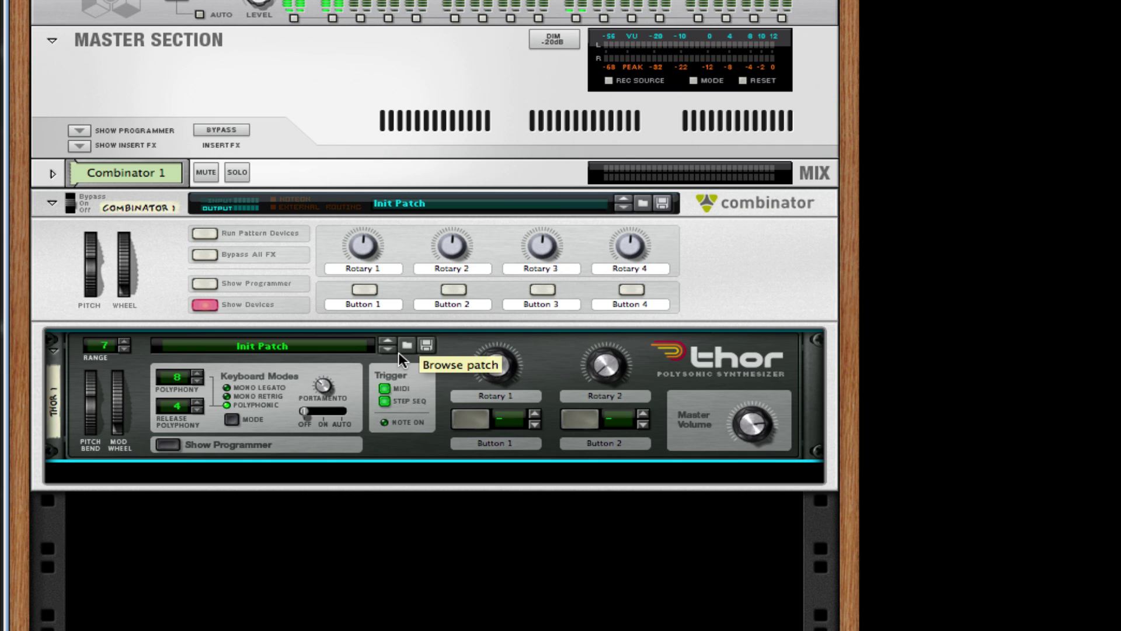
{"action": "right_click", "coordinate": [358, 589]}
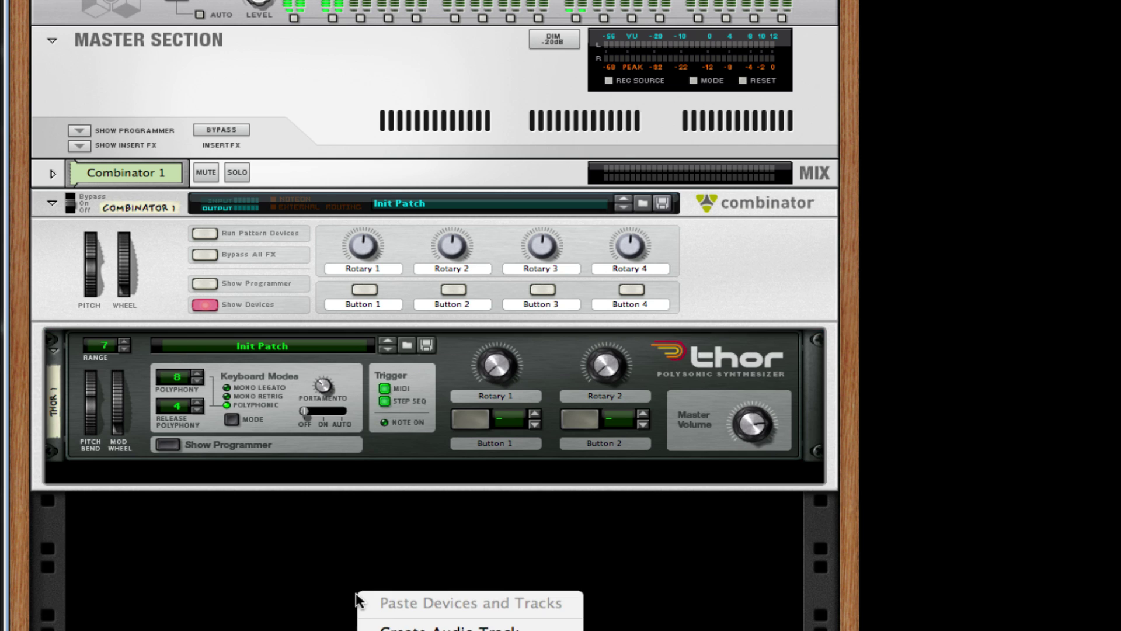
{"action": "left_click", "coordinate": [242, 568]}
{"action": "right_click", "coordinate": [241, 558]}
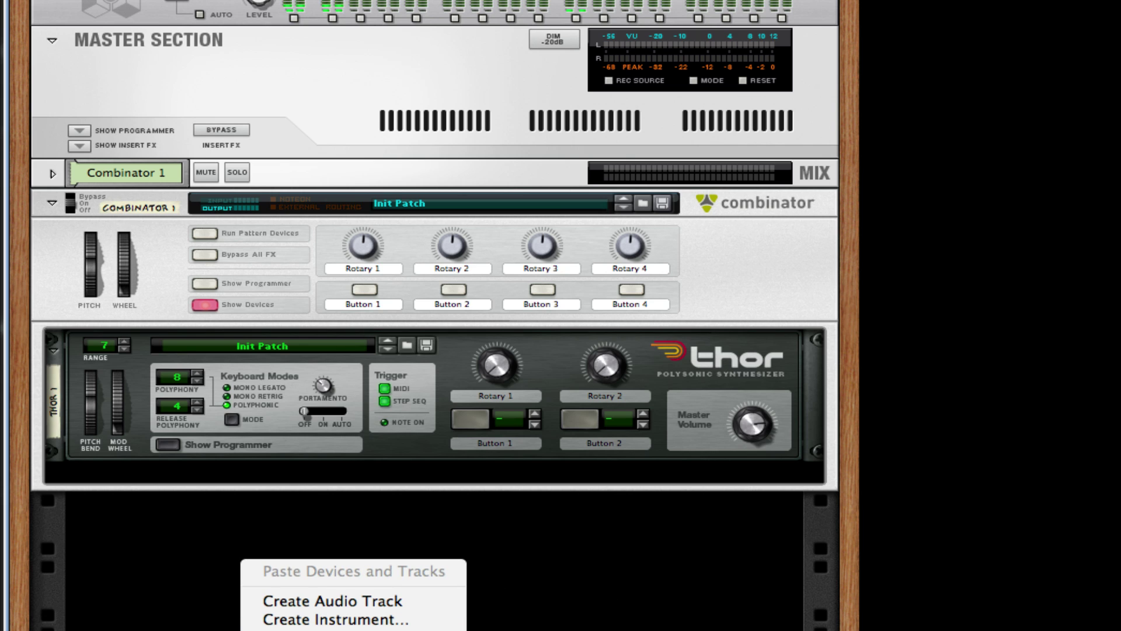
{"action": "left_click", "coordinate": [407, 425]}
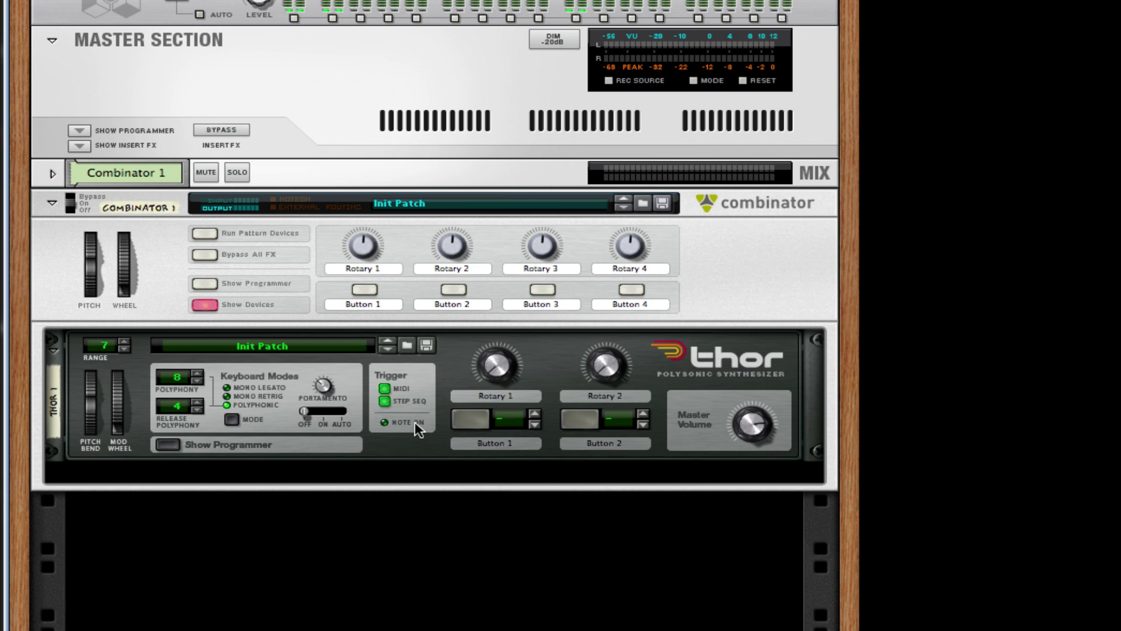
Step: Duplicate the Thor inside the Combinator, placing the copy directly below the original
{"action": "left_click", "coordinate": [424, 438]}
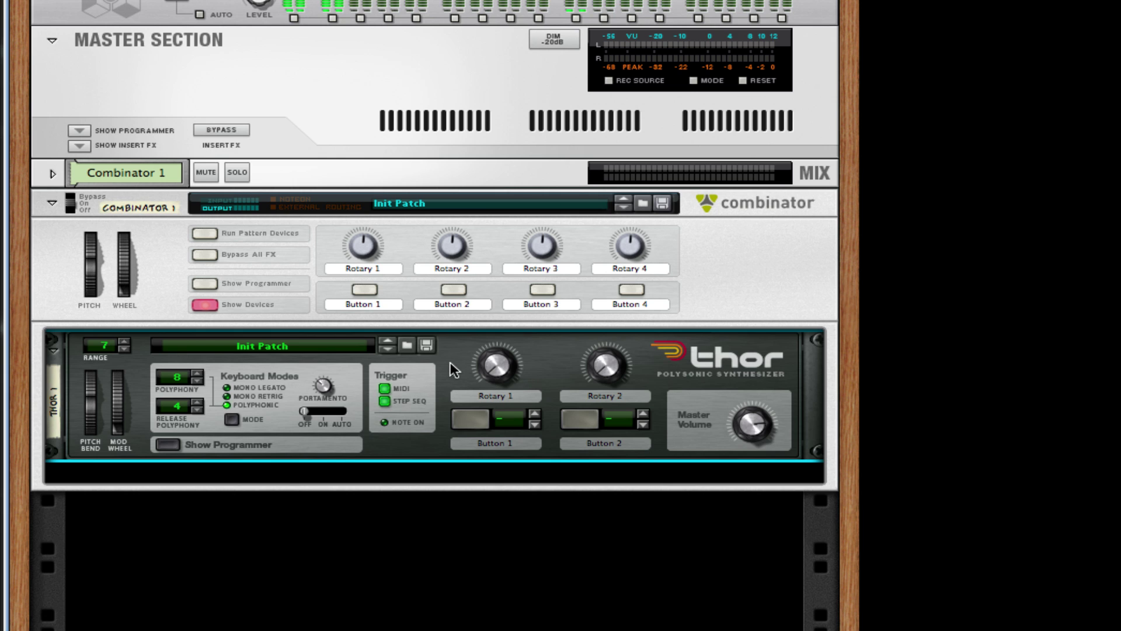
{"action": "left_click_drag", "start_coordinate": [453, 369], "coordinate": [448, 472]}
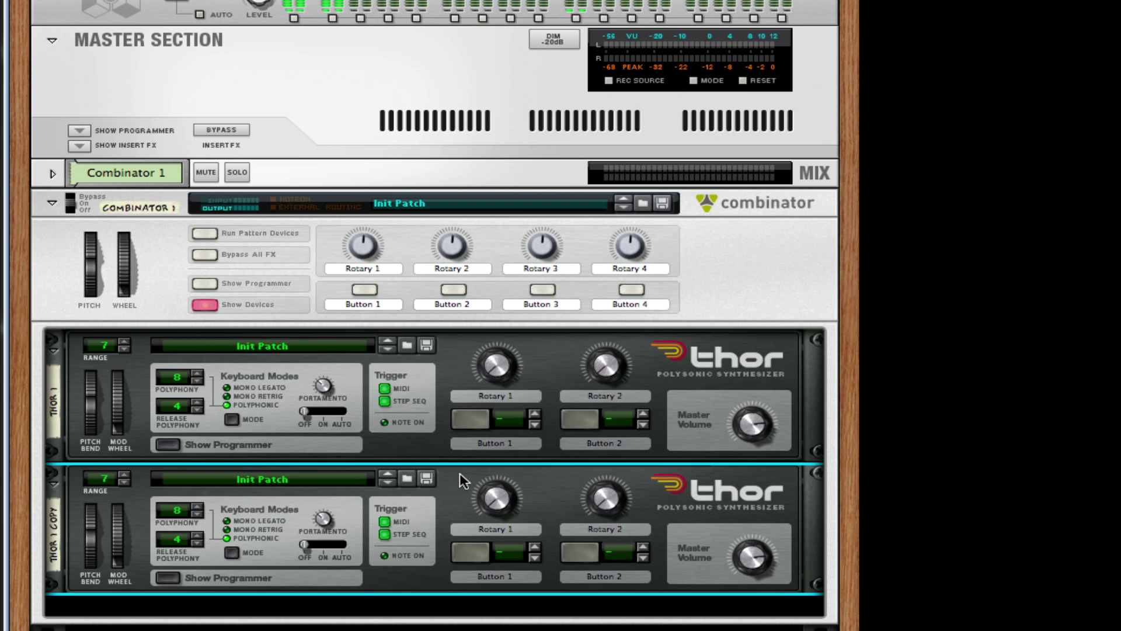
Step: On the rack's rear, disconnect the first Thor's audio outputs and cable the copy's outputs 1 and 2 into the first Thor's audio inputs 1 and 2
{"action": "key", "text": "Tab"}
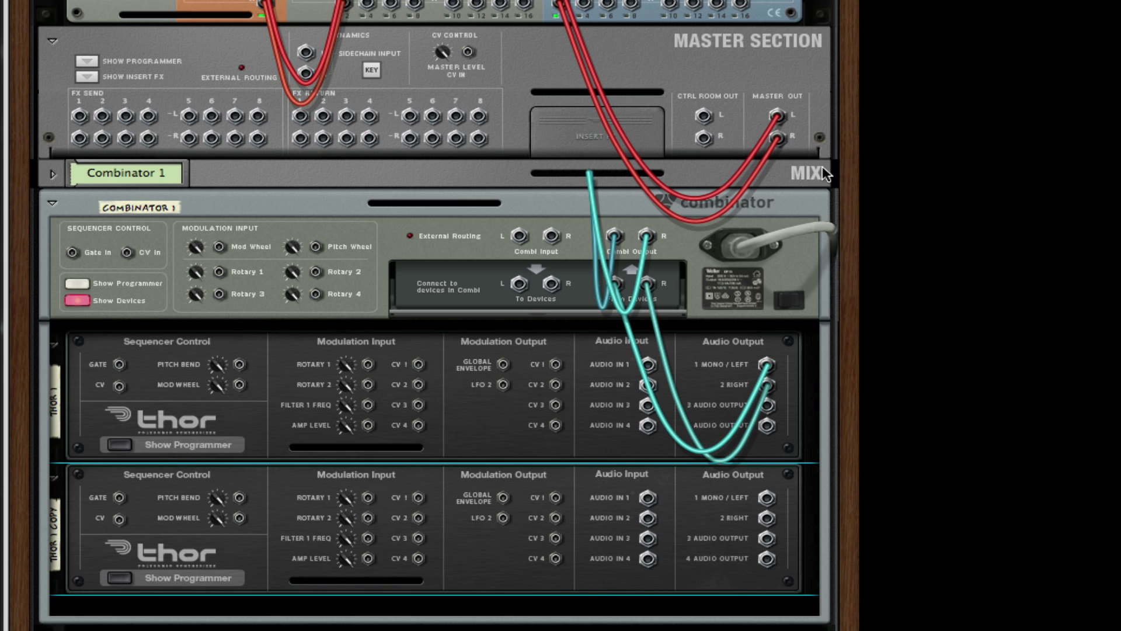
{"action": "left_click_drag", "start_coordinate": [766, 365], "coordinate": [660, 199]}
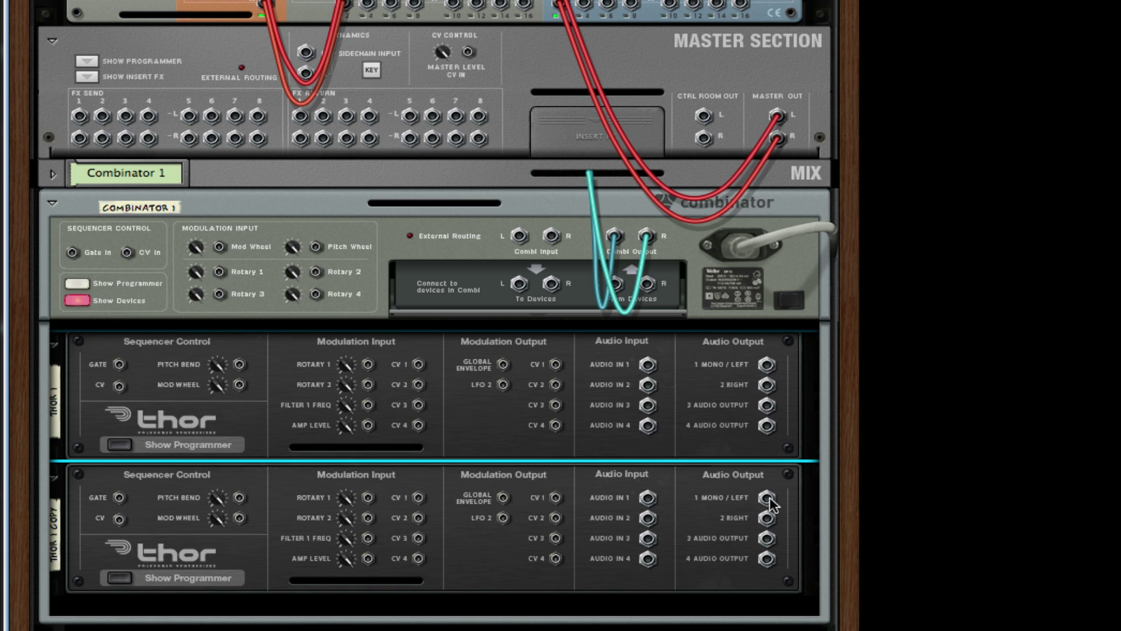
{"action": "left_click_drag", "start_coordinate": [766, 497], "coordinate": [647, 363]}
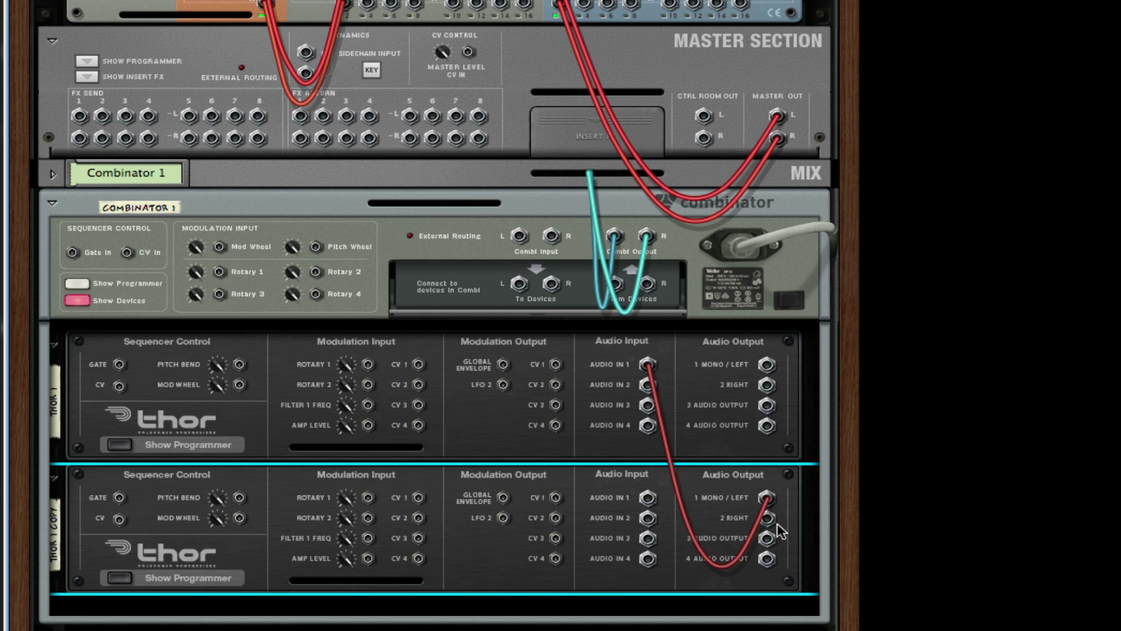
{"action": "left_click_drag", "start_coordinate": [766, 517], "coordinate": [647, 385]}
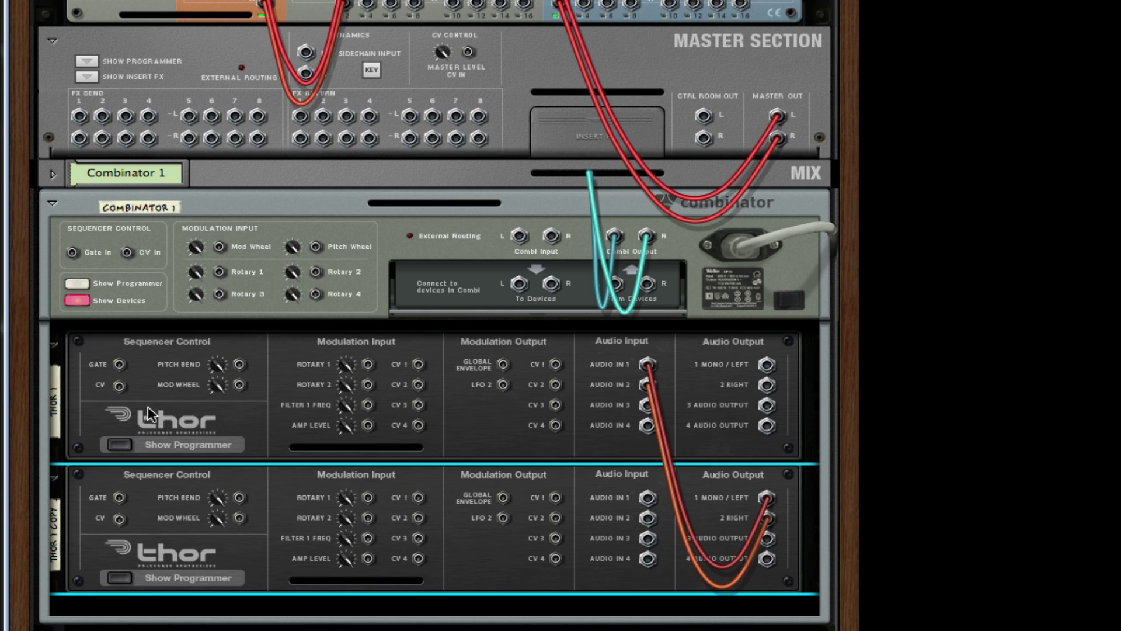
Step: Rename the duplicated Thor as "2nd Thor"
{"action": "double_click", "coordinate": [51, 532]}
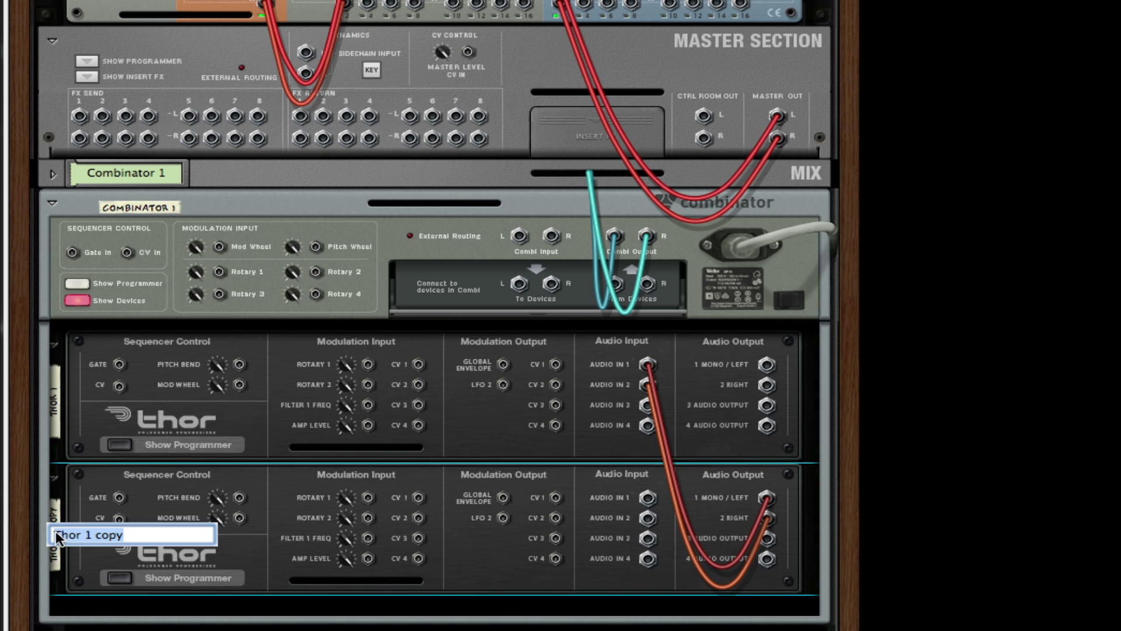
{"action": "type", "text": "2nd thpor"}
{"action": "key", "text": "BackSpace"}
{"action": "key", "text": "BackSpace"}
{"action": "key", "text": "BackSpace"}
{"action": "key", "text": "BackSpace"}
{"action": "key", "text": "BackSpace"}
{"action": "type", "text": "Thor"}
{"action": "key", "text": "Return"}
Step: Rename the original Thor as "1st Thor"
{"action": "double_click", "coordinate": [53, 402]}
{"action": "type", "text": "1st Thor"}
{"action": "key", "text": "Return"}
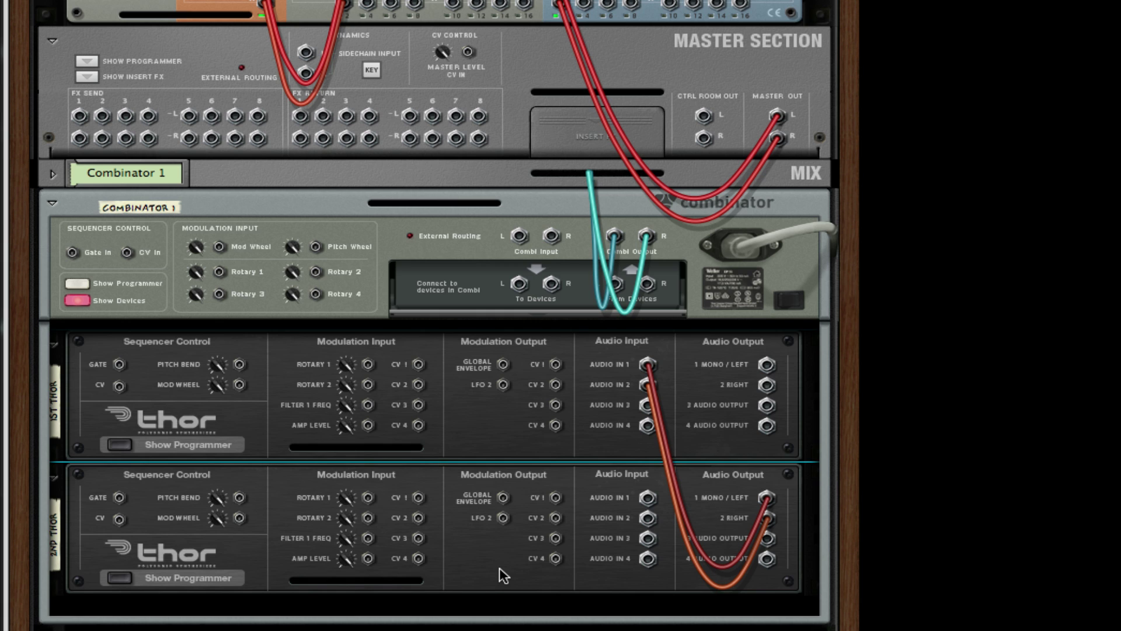
Step: Add a Line 6 Bass Amp to the Combinator directly below the 2nd Thor
{"action": "right_click", "coordinate": [471, 542]}
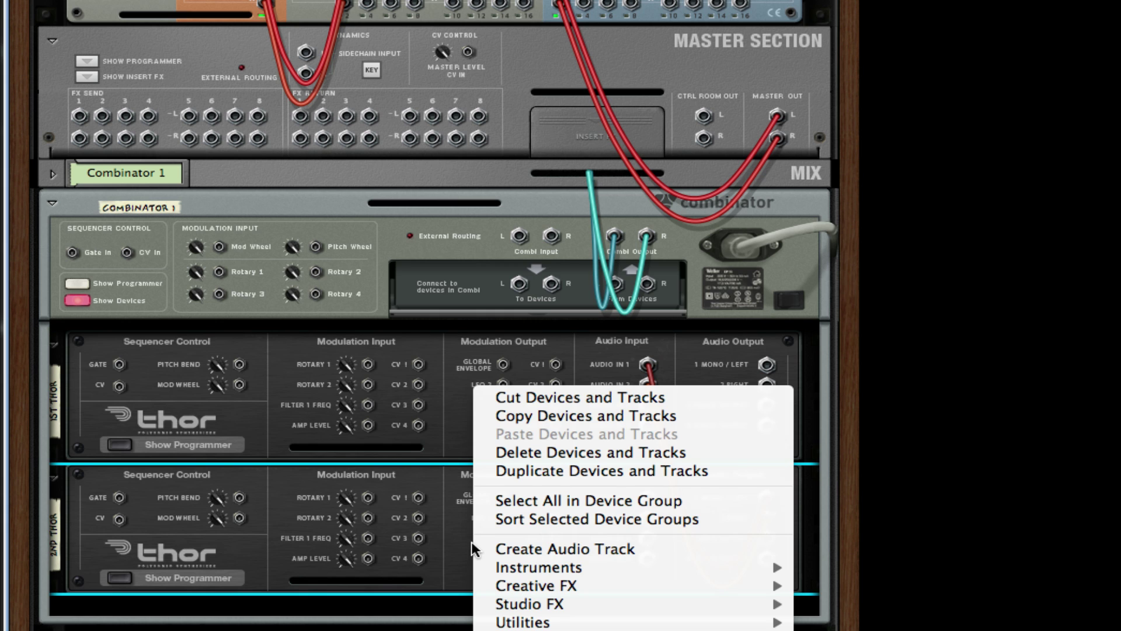
{"action": "mouse_move", "coordinate": [656, 604]}
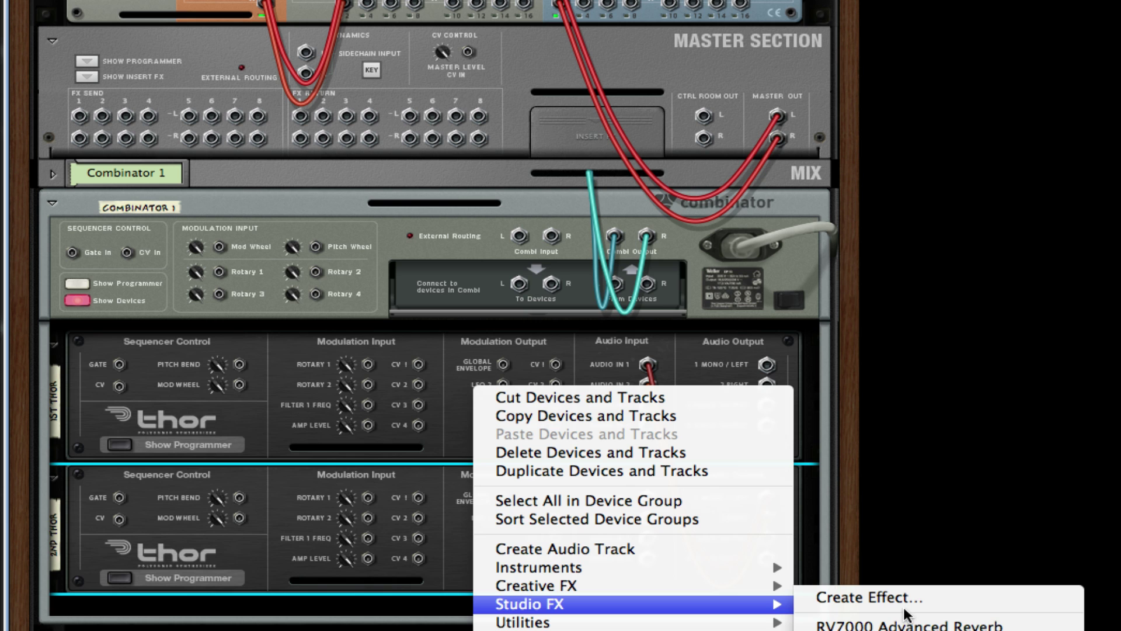
{"action": "left_click", "coordinate": [875, 629]}
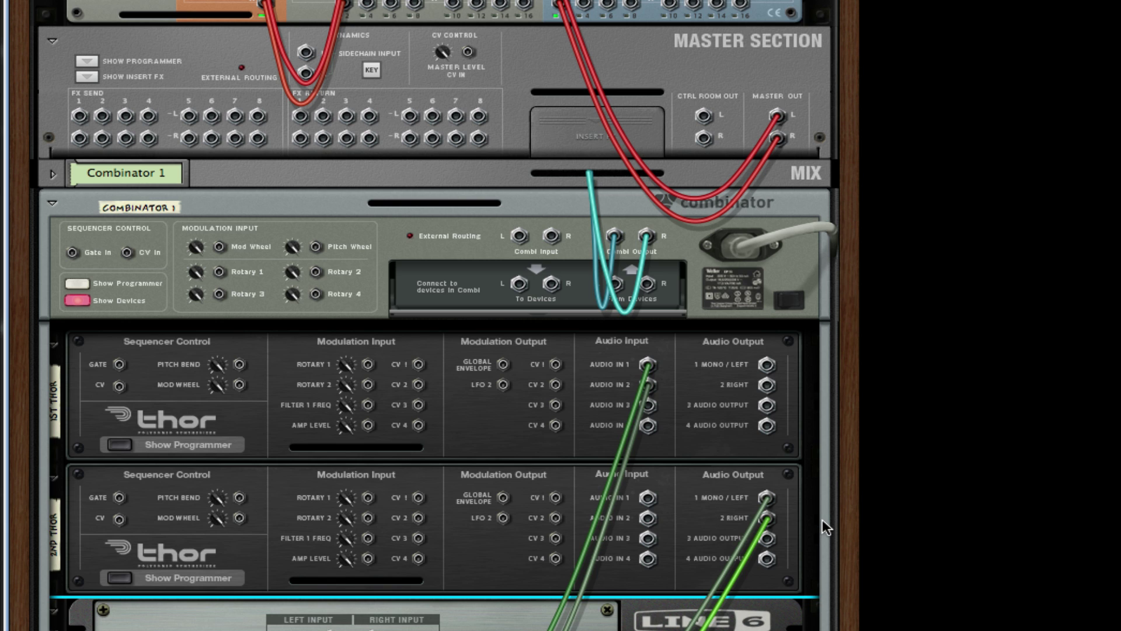
Step: Remove the Bass Amp's automatic cables from both Thors and cable the 2nd Thor's outputs 1 and 2 into the 1st Thor's audio inputs 1 and 2
{"action": "scroll", "coordinate": [701, 537], "scroll_direction": "down", "scroll_amount": 3}
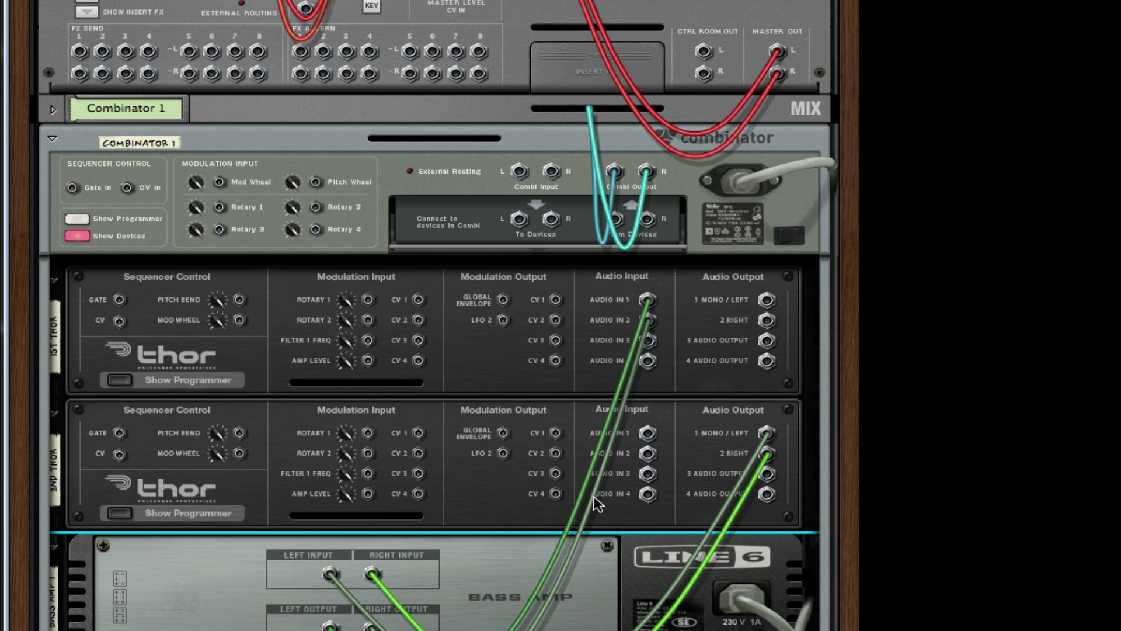
{"action": "left_click_drag", "start_coordinate": [766, 433], "coordinate": [788, 450]}
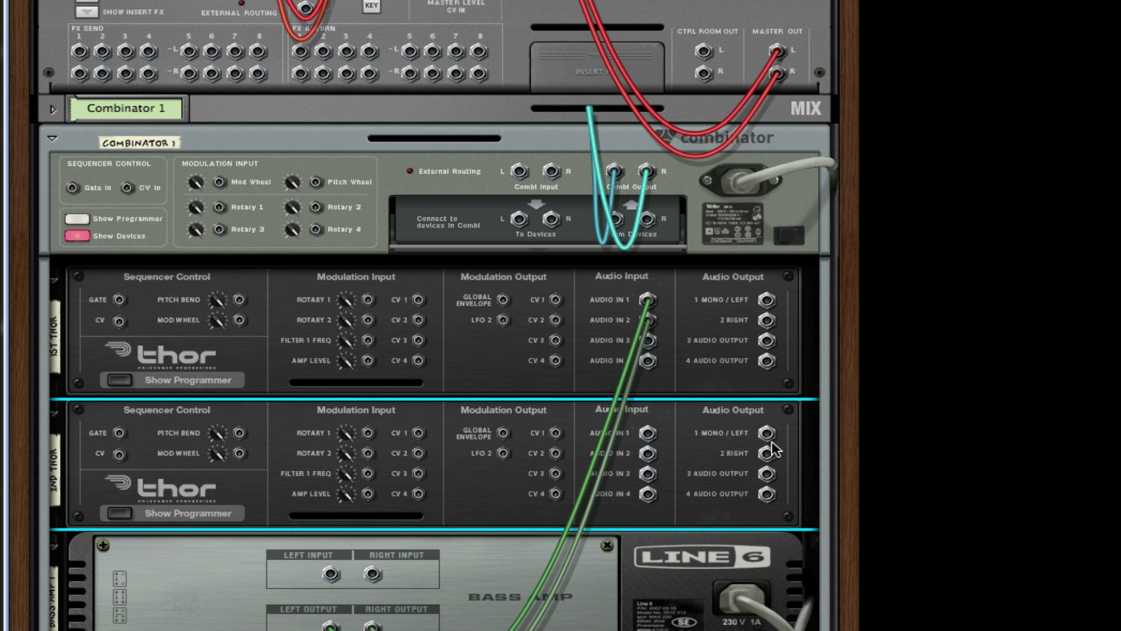
{"action": "left_click_drag", "start_coordinate": [647, 300], "coordinate": [391, 301]}
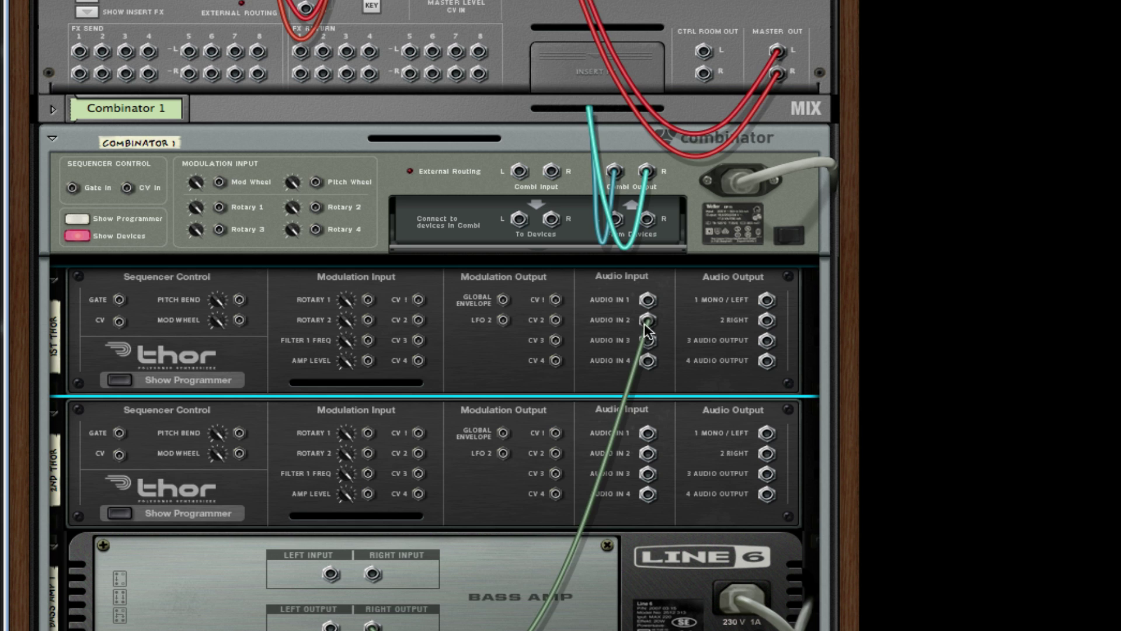
{"action": "left_click_drag", "start_coordinate": [646, 321], "coordinate": [642, 342]}
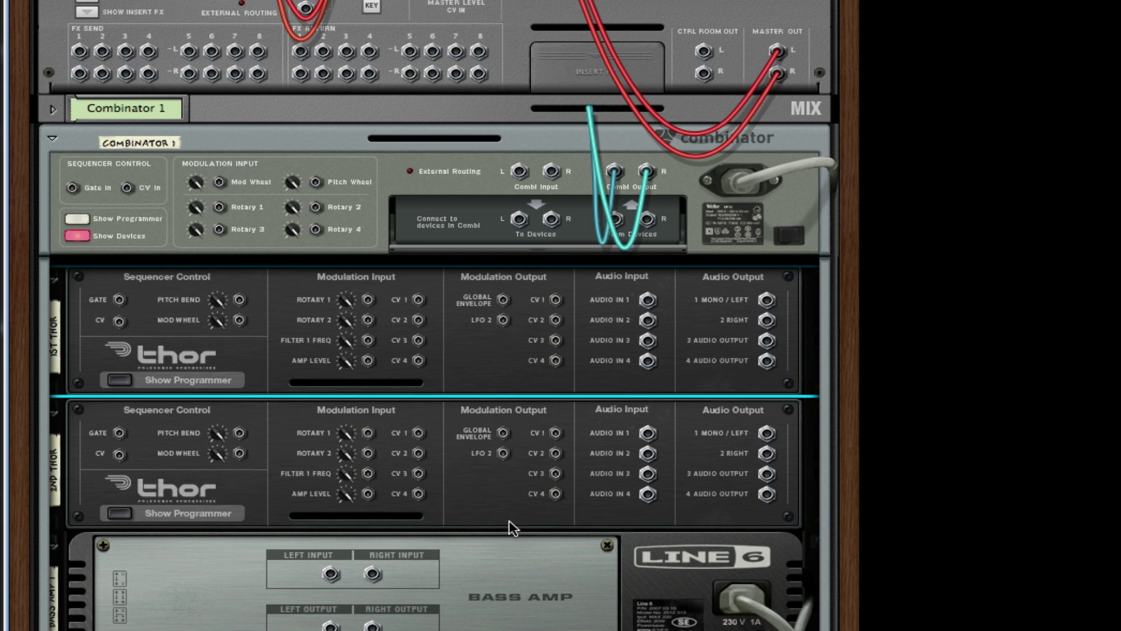
{"action": "left_click_drag", "start_coordinate": [766, 433], "coordinate": [647, 299]}
{"action": "left_click_drag", "start_coordinate": [766, 454], "coordinate": [647, 320]}
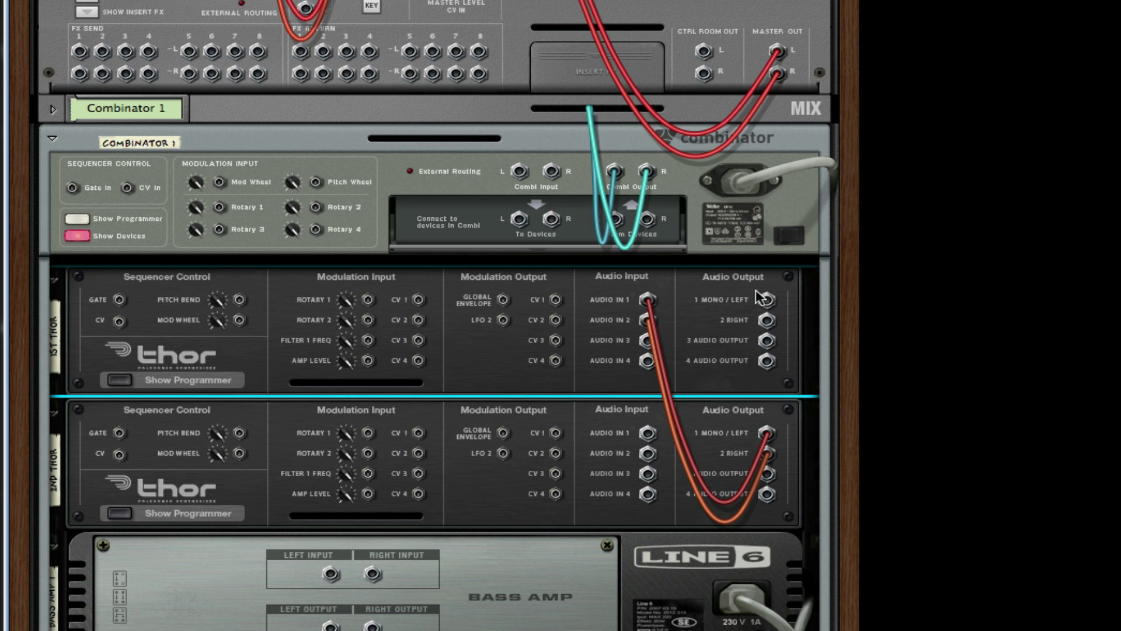
Step: Cable the 1st Thor's outputs 1 and 2 into the Bass Amp's left and right inputs
{"action": "left_click_drag", "start_coordinate": [757, 307], "coordinate": [330, 412]}
{"action": "scroll", "coordinate": [728, 228], "scroll_direction": "down", "scroll_amount": 3}
{"action": "scroll", "coordinate": [728, 227], "scroll_direction": "down", "scroll_amount": 3}
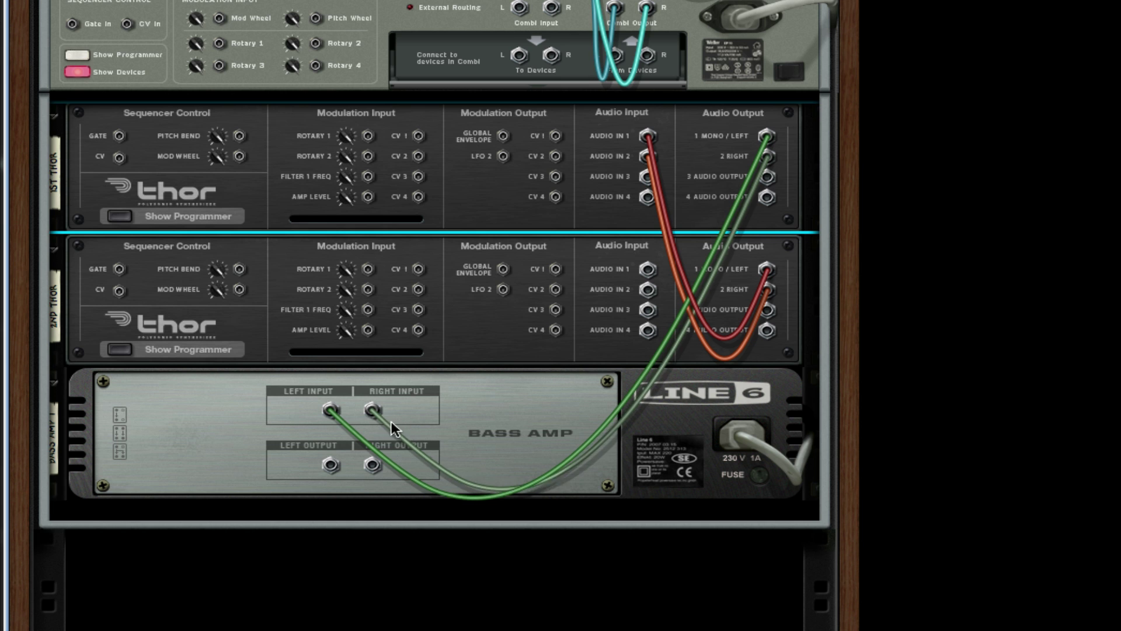
Step: Add a Scream 4 below the Bass Amp, followed by a PH-90 Phaser below the Scream 4
{"action": "right_click", "coordinate": [491, 422]}
{"action": "mouse_move", "coordinate": [731, 504]}
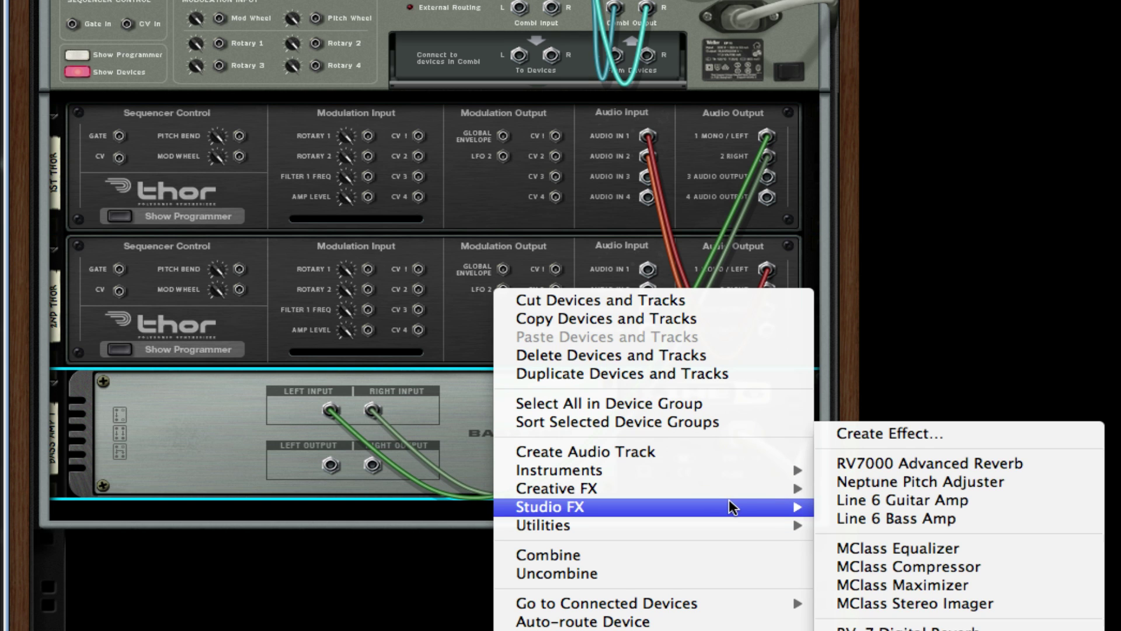
{"action": "left_click", "coordinate": [834, 571]}
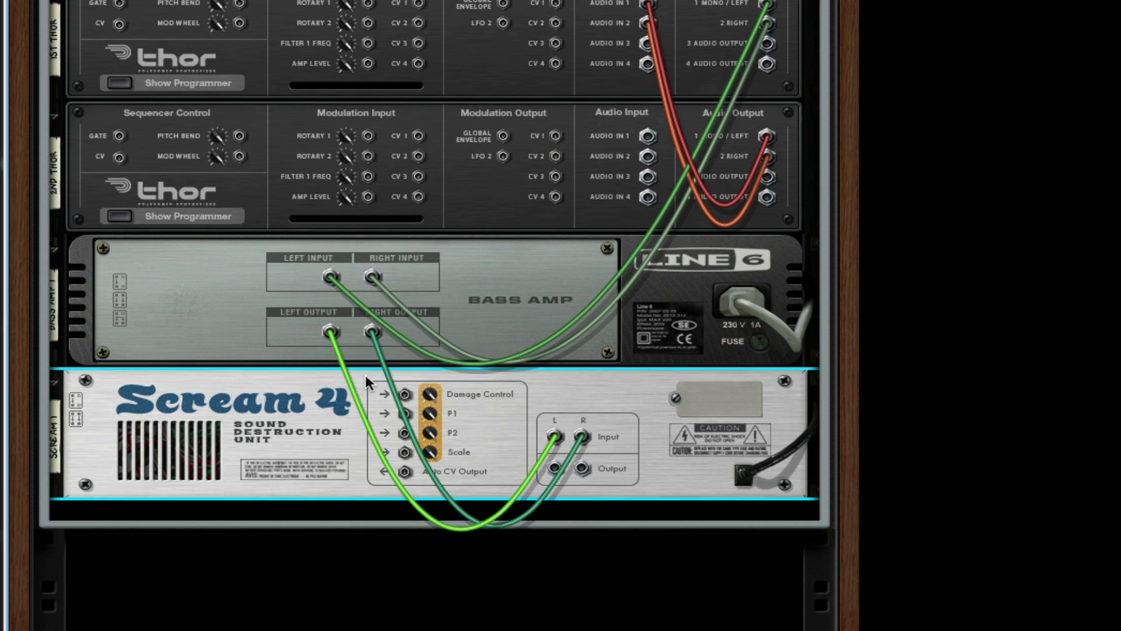
{"action": "right_click", "coordinate": [511, 407]}
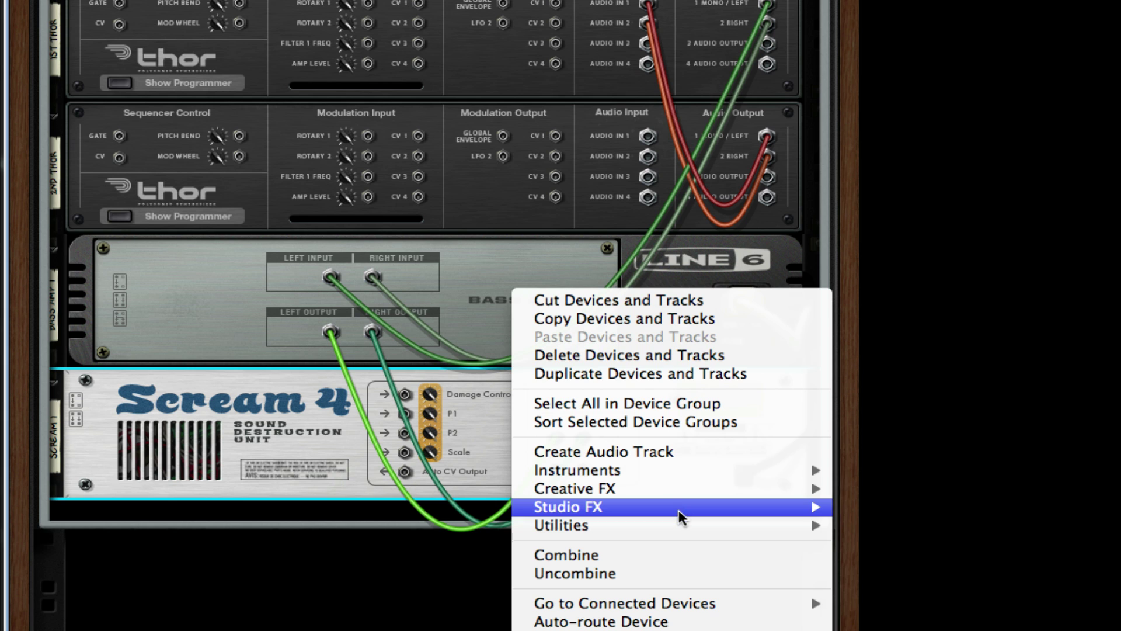
{"action": "mouse_move", "coordinate": [681, 518]}
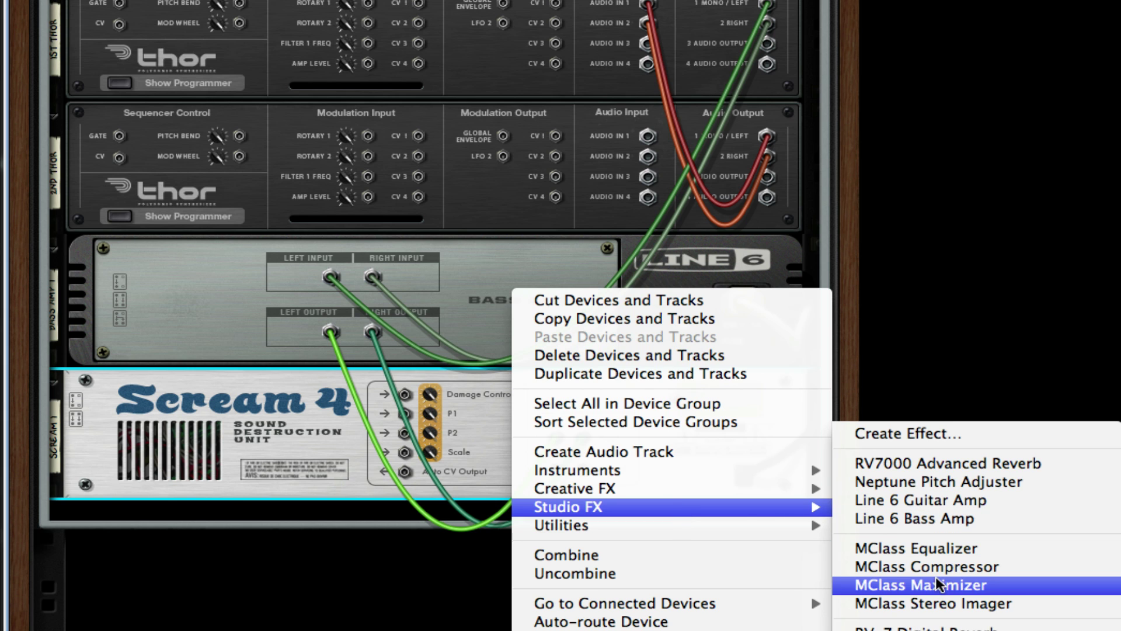
{"action": "left_click", "coordinate": [910, 628]}
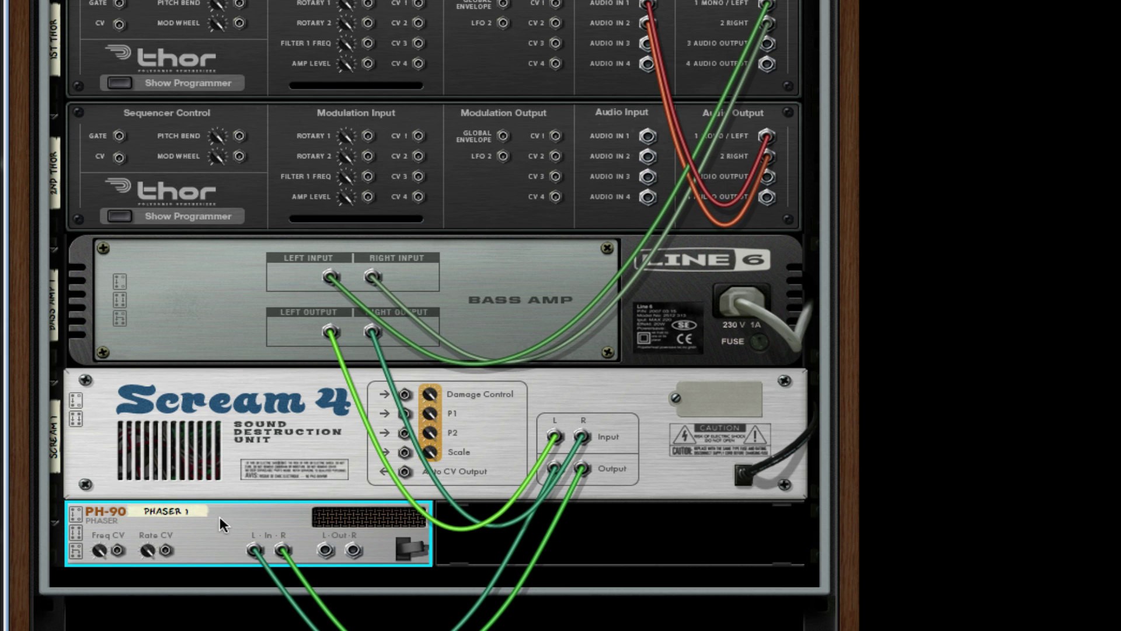
Step: Add a UN-16 Unison beside the Phaser and an MClass Equalizer below them
{"action": "right_click", "coordinate": [329, 512]}
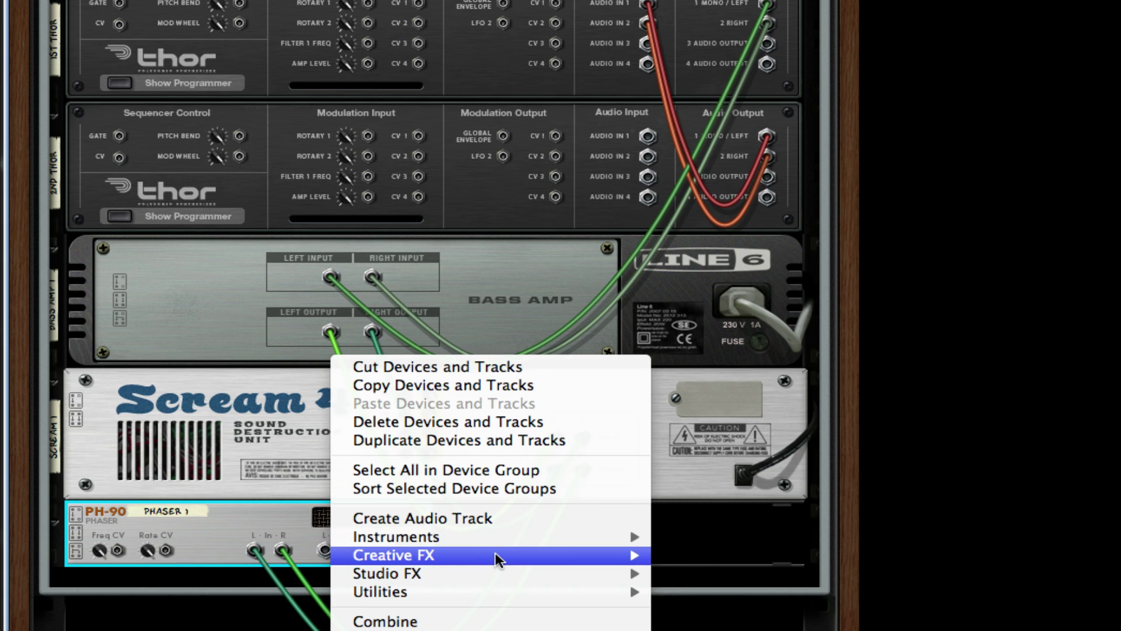
{"action": "mouse_move", "coordinate": [495, 555]}
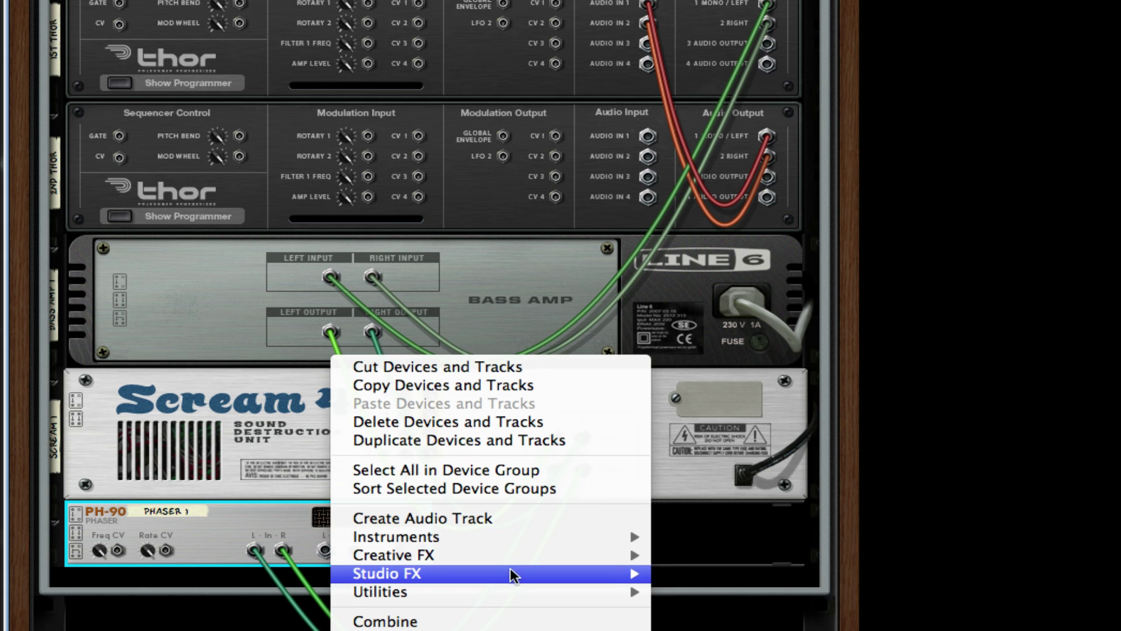
{"action": "mouse_move", "coordinate": [509, 573]}
{"action": "left_click", "coordinate": [828, 603]}
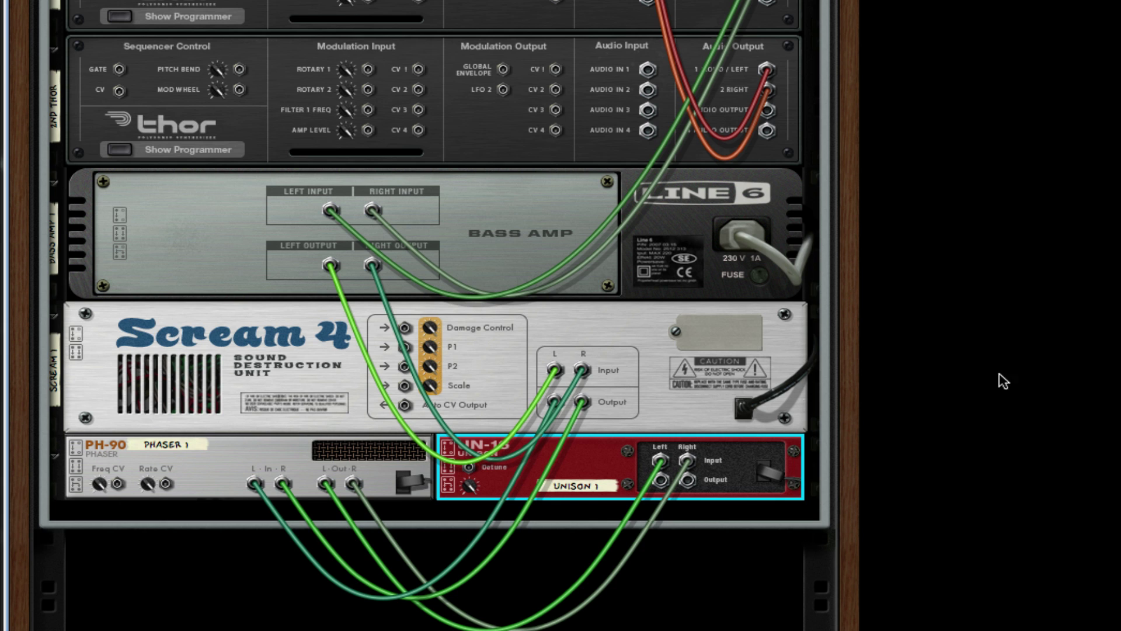
{"action": "right_click", "coordinate": [582, 461]}
{"action": "mouse_move", "coordinate": [731, 571]}
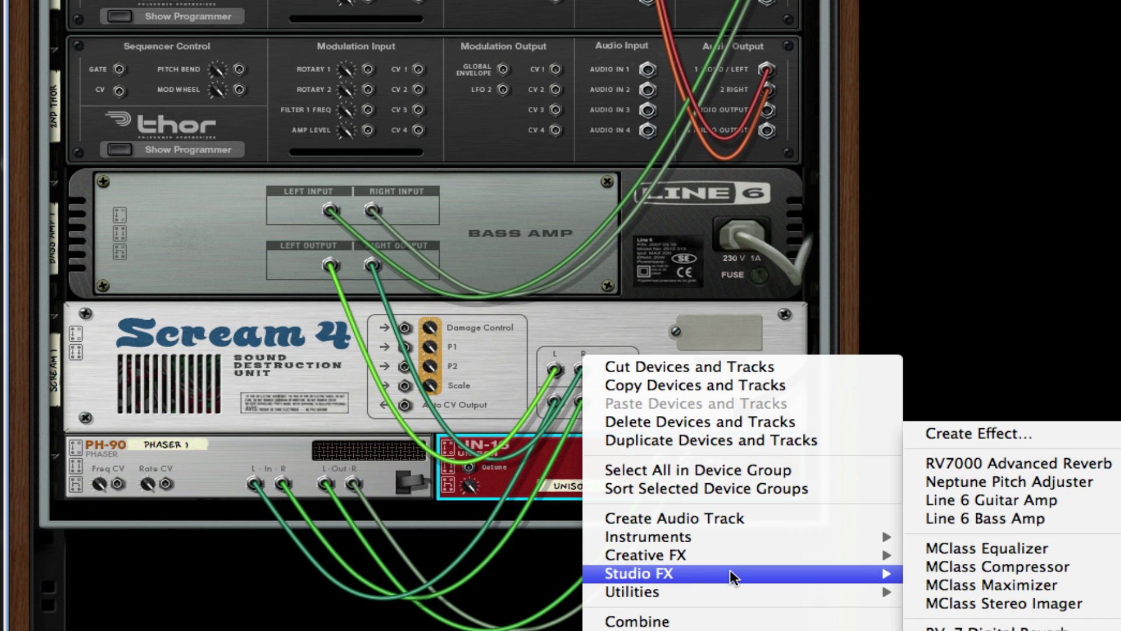
{"action": "left_click", "coordinate": [1020, 547]}
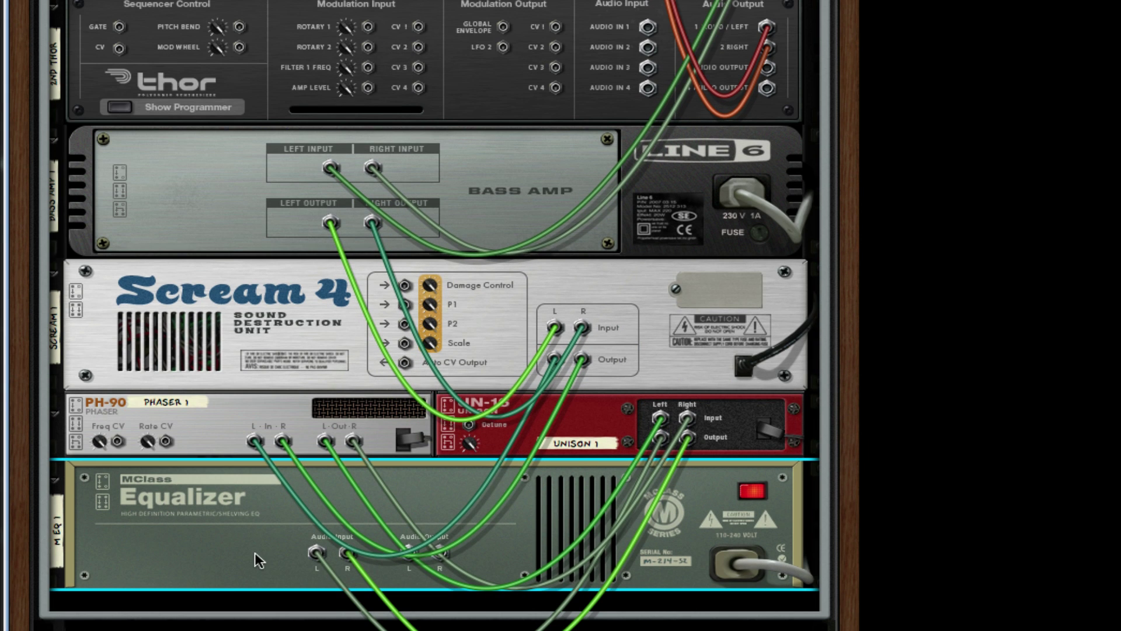
Step: Add an MClass Maximizer below the Equalizer and a second Line 6 Bass Amp at the end of the chain
{"action": "right_click", "coordinate": [255, 560]}
{"action": "mouse_move", "coordinate": [499, 575]}
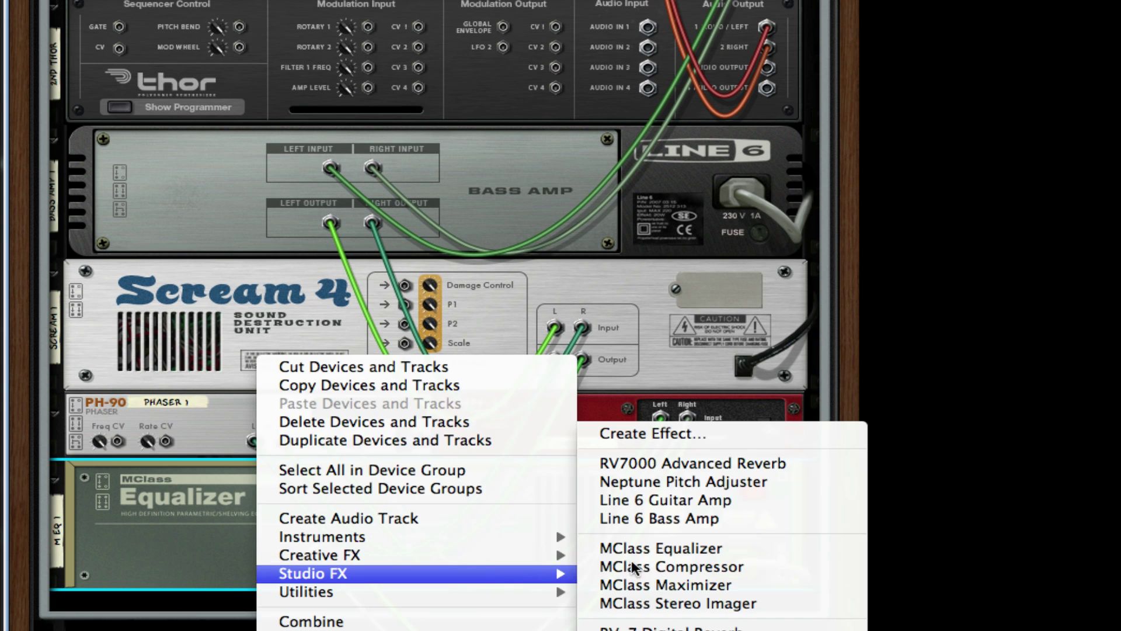
{"action": "left_click", "coordinate": [709, 584]}
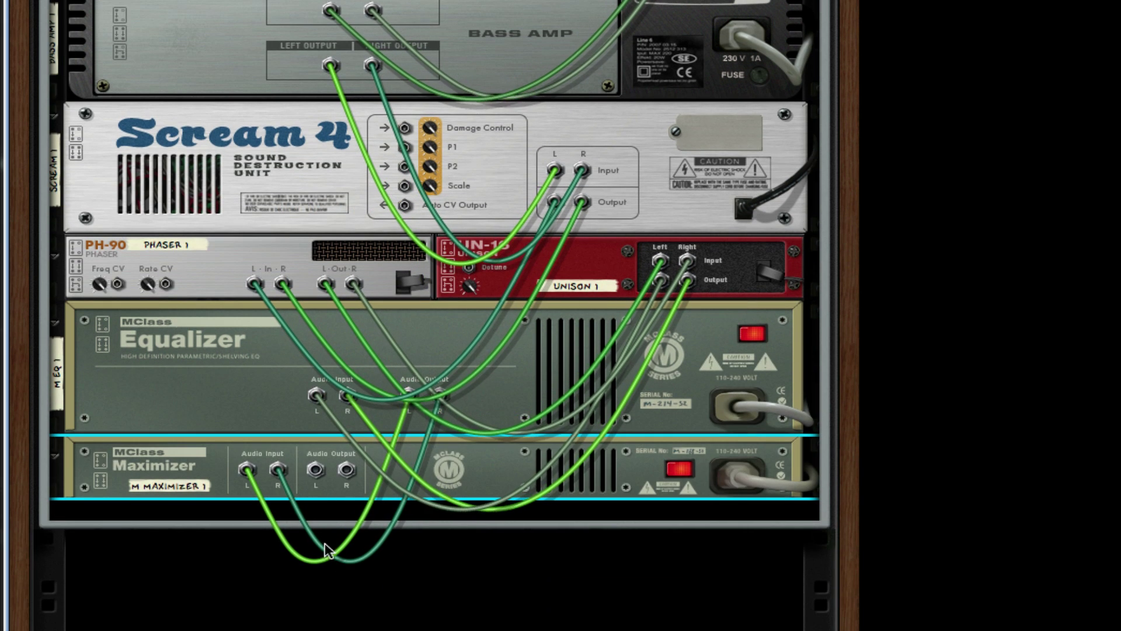
{"action": "right_click", "coordinate": [430, 472]}
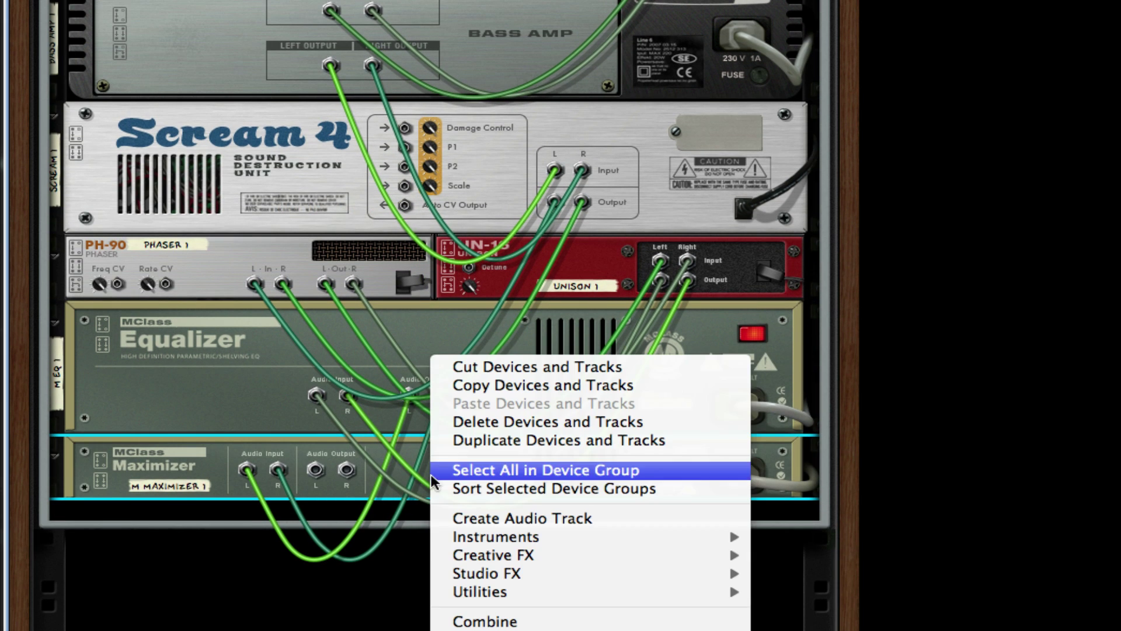
{"action": "mouse_move", "coordinate": [582, 559]}
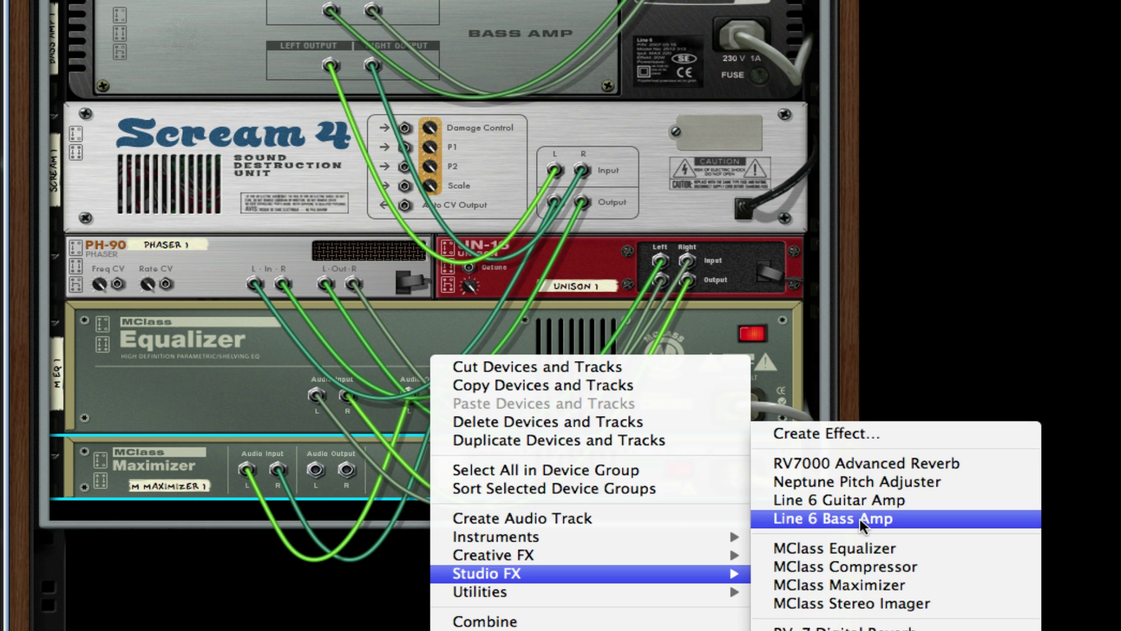
{"action": "left_click", "coordinate": [859, 519]}
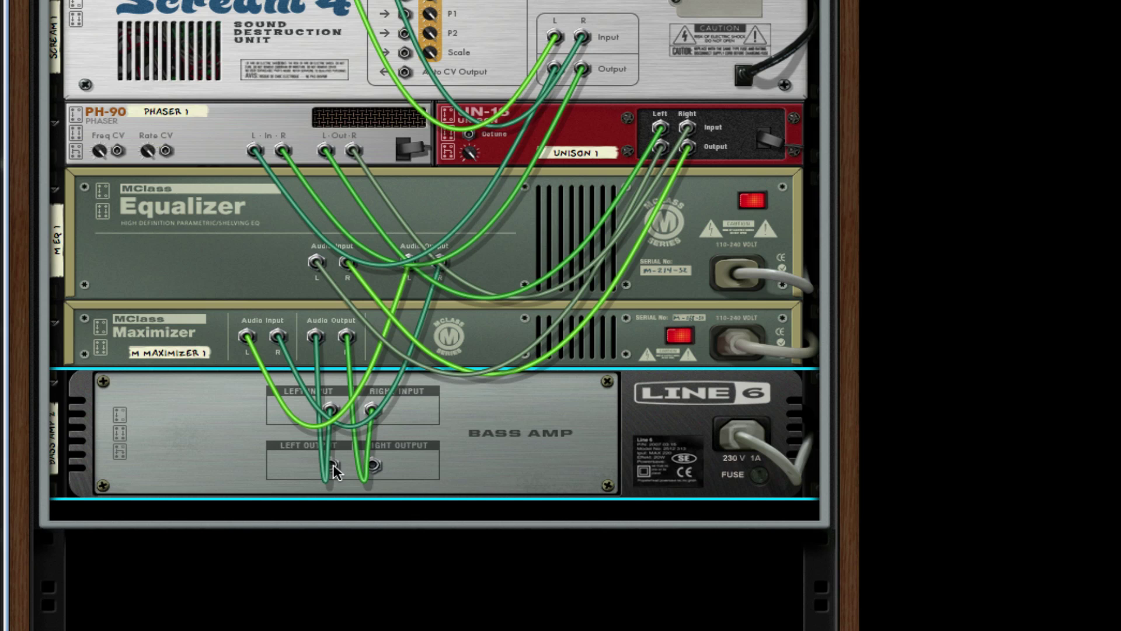
Step: Cable the second Bass Amp's left and right outputs into the Combinator's From Devices inputs and check the routing through the chain
{"action": "left_click_drag", "start_coordinate": [331, 466], "coordinate": [647, 28]}
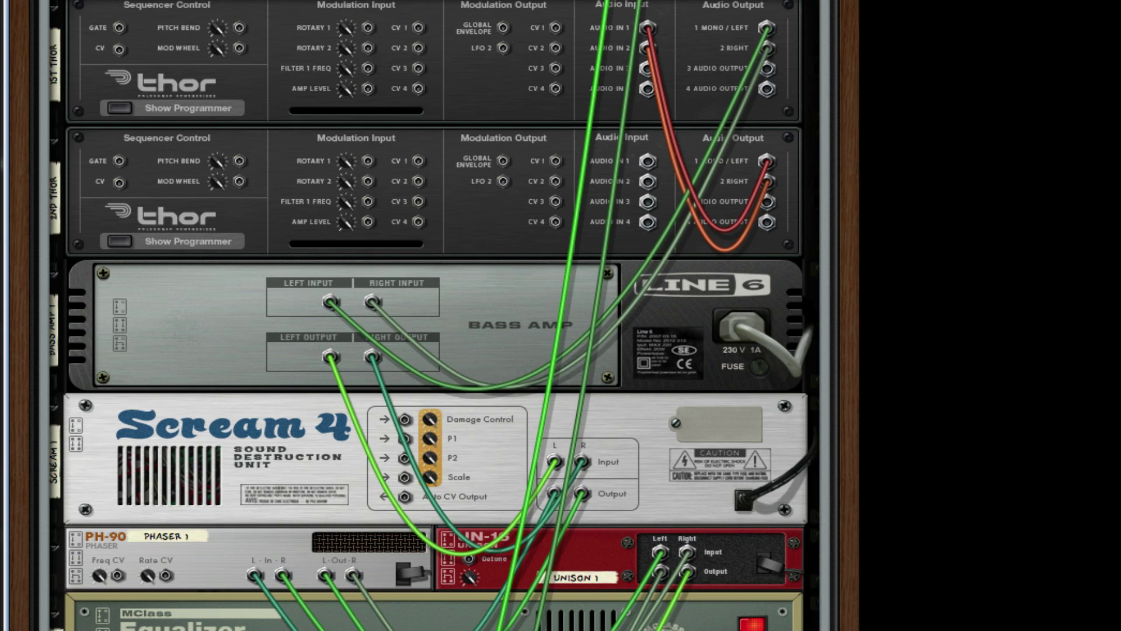
{"action": "scroll", "coordinate": [646, 225], "scroll_direction": "down", "scroll_amount": 2}
{"action": "scroll", "coordinate": [647, 225], "scroll_direction": "down", "scroll_amount": 10}
{"action": "scroll", "coordinate": [386, 82], "scroll_direction": "up", "scroll_amount": 7}
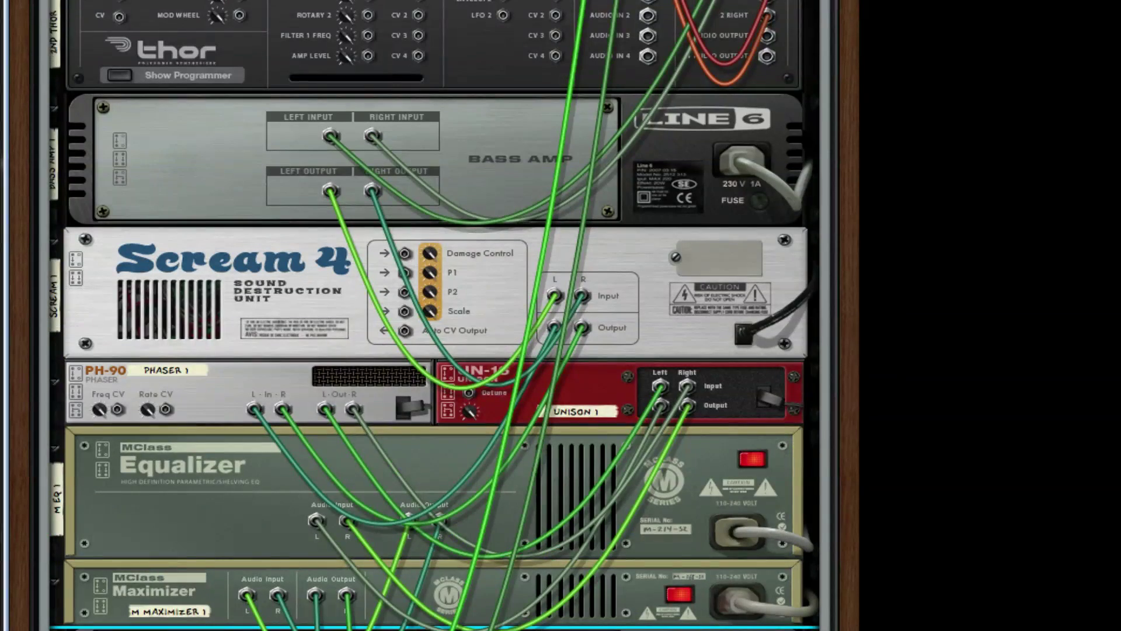
{"action": "scroll", "coordinate": [438, 447], "scroll_direction": "down", "scroll_amount": 3}
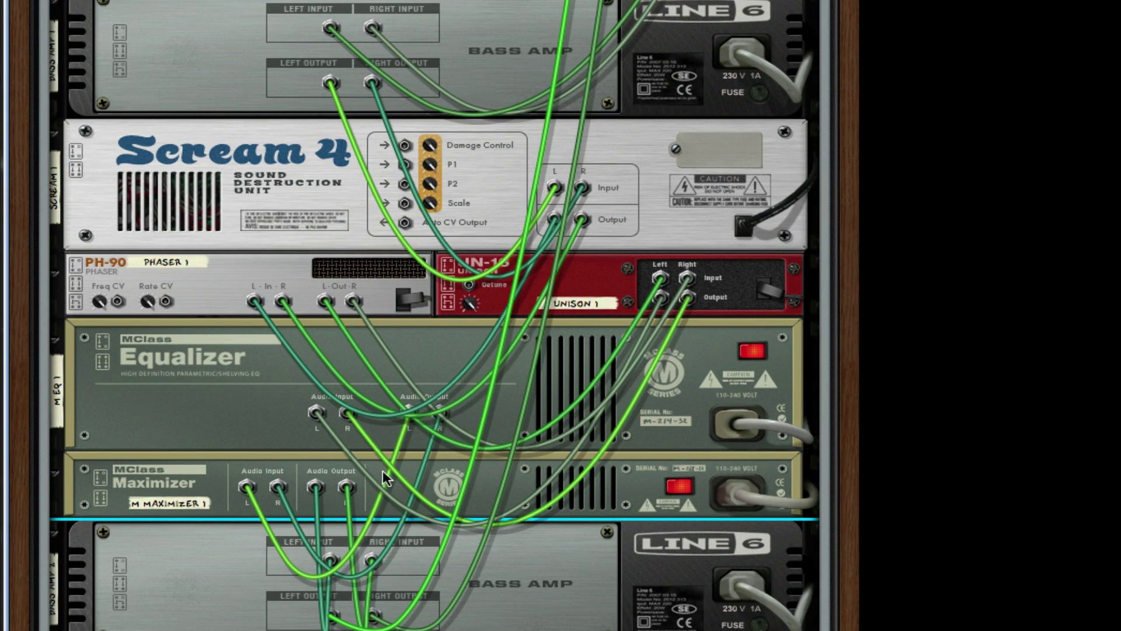
{"action": "scroll", "coordinate": [343, 622], "scroll_direction": "up", "scroll_amount": 13}
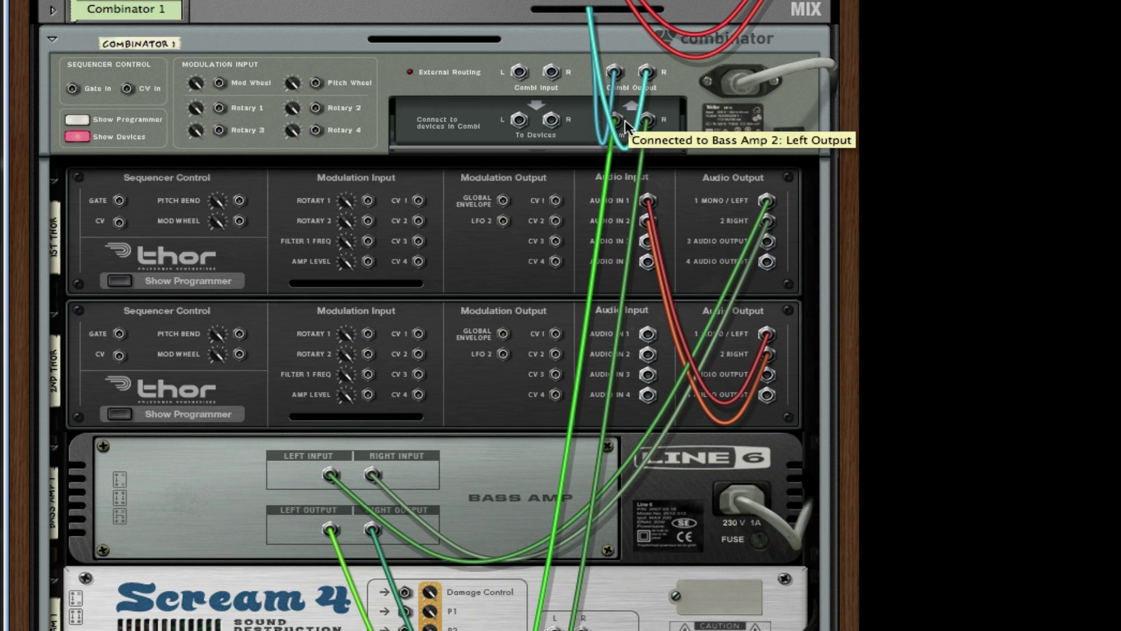
{"action": "mouse_move", "coordinate": [615, 120]}
{"action": "left_mouse_down"}
{"action": "mouse_move", "coordinate": [540, 115]}
{"action": "mouse_move", "coordinate": [615, 120]}
{"action": "left_mouse_up"}
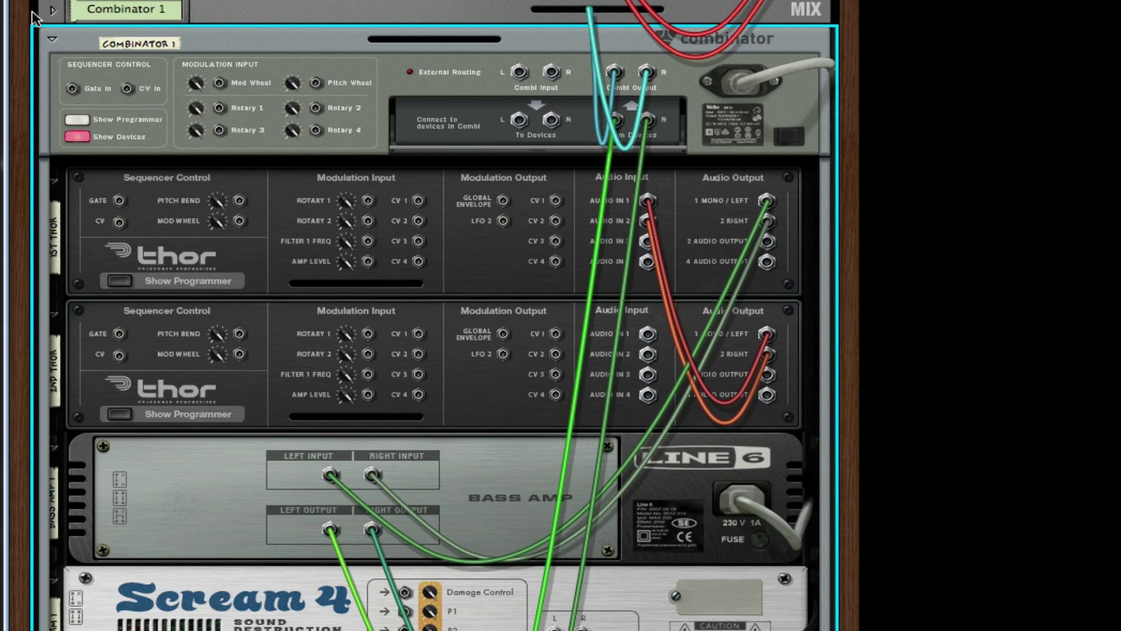
Step: Unfold the Combinator's mix channel and turn the rack to its front panels, with the sequencer area hidden
{"action": "left_click", "coordinate": [52, 9]}
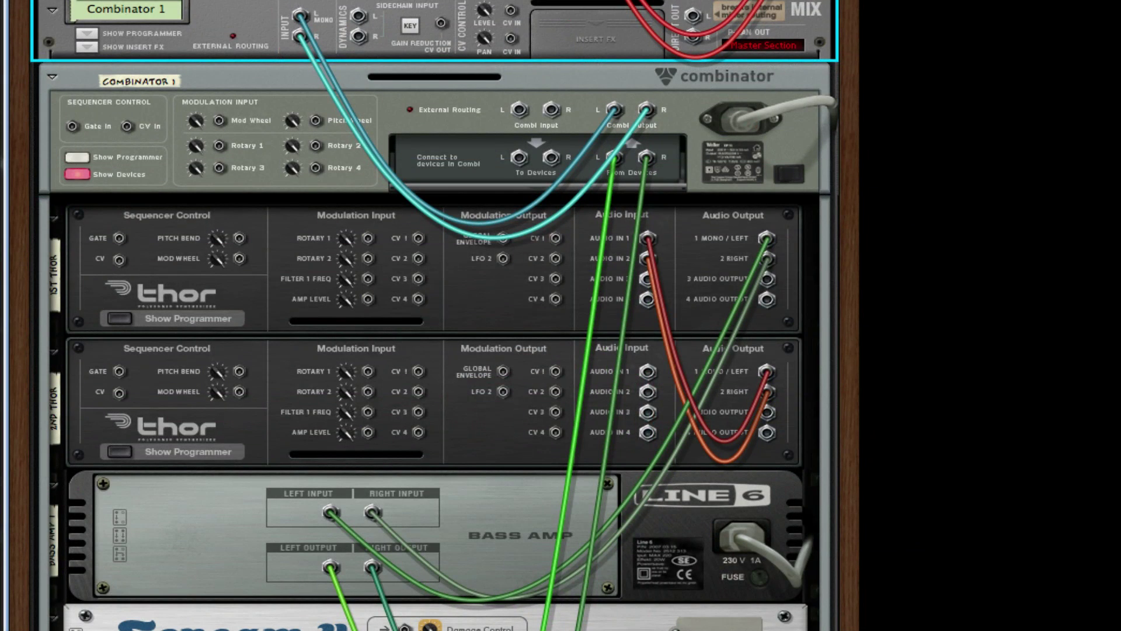
{"action": "left_click_drag", "start_coordinate": [806, 628], "coordinate": [784, 315]}
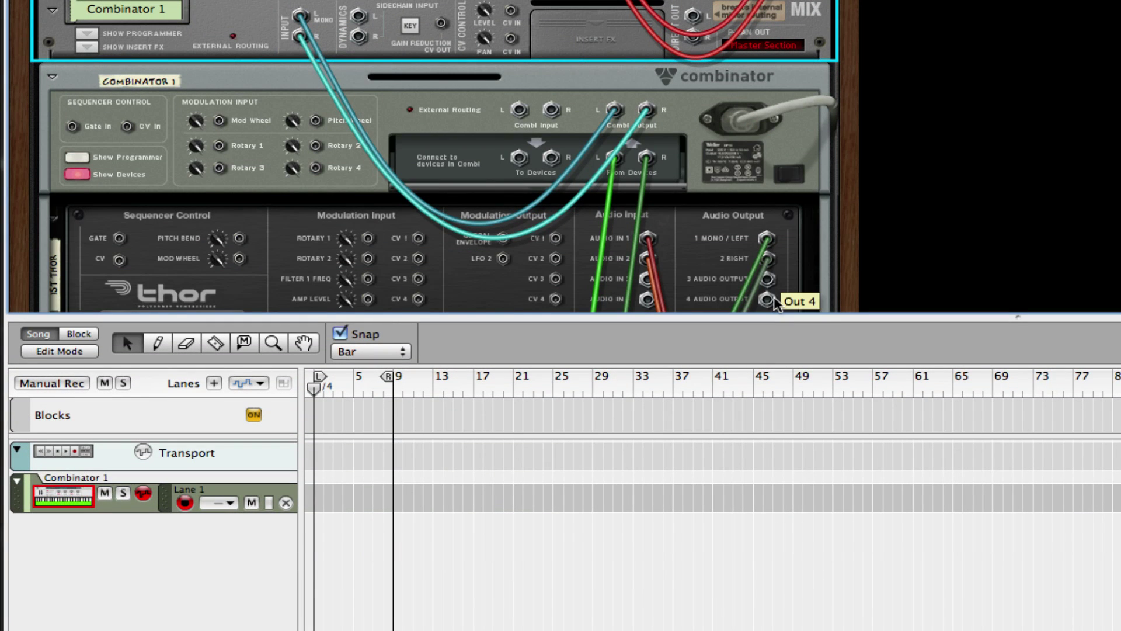
{"action": "key", "text": "Tab"}
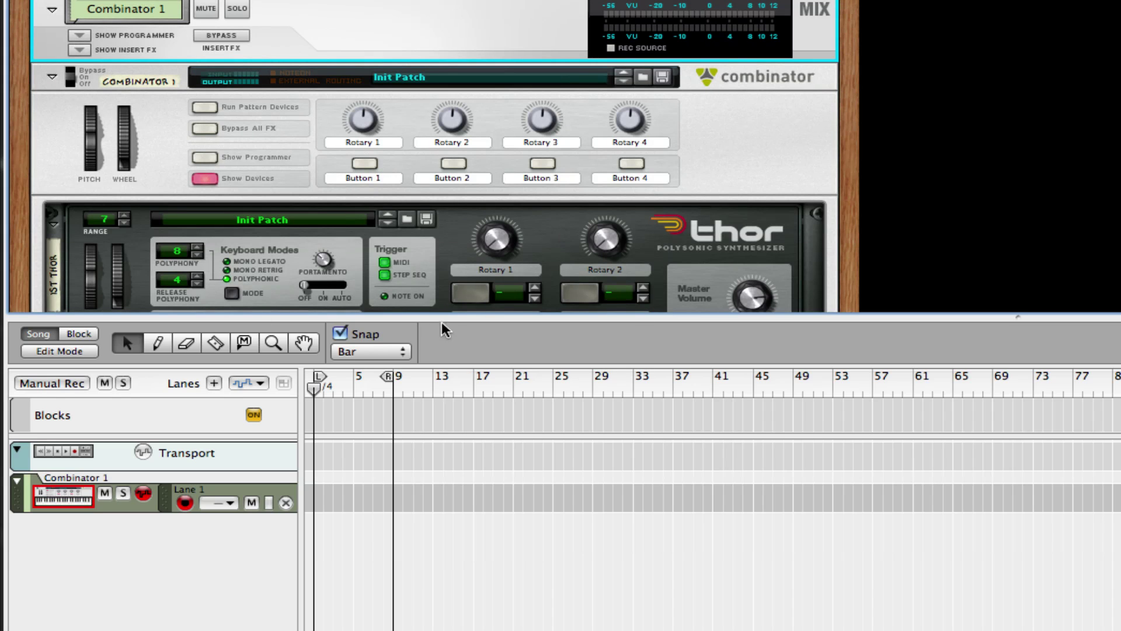
{"action": "left_click_drag", "start_coordinate": [420, 316], "coordinate": [419, 630]}
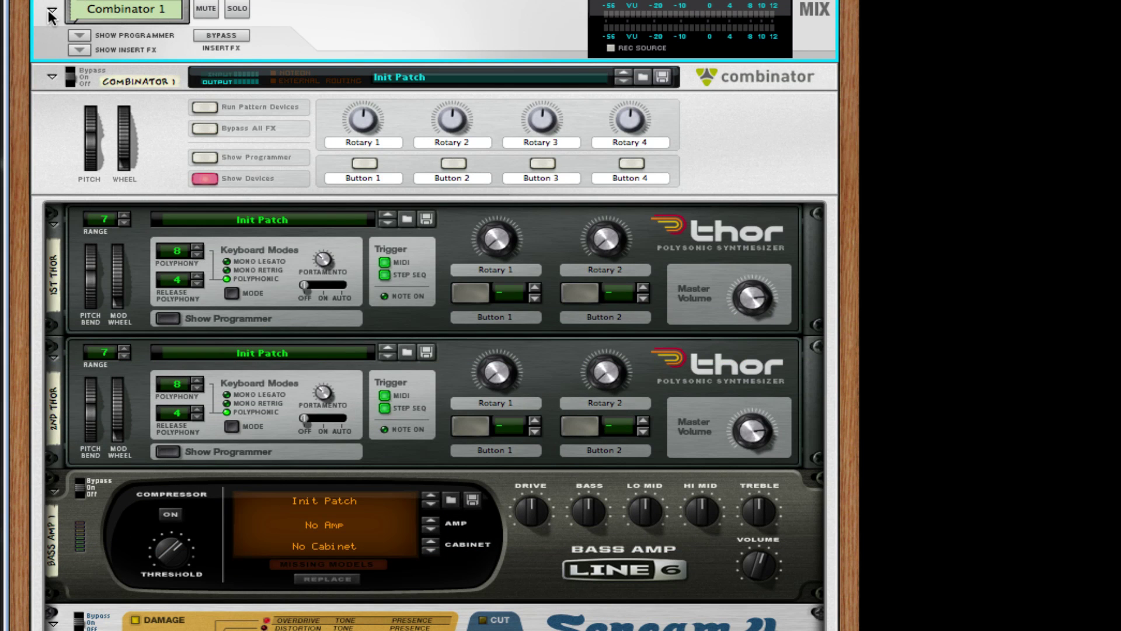
{"action": "key", "text": "Tab"}
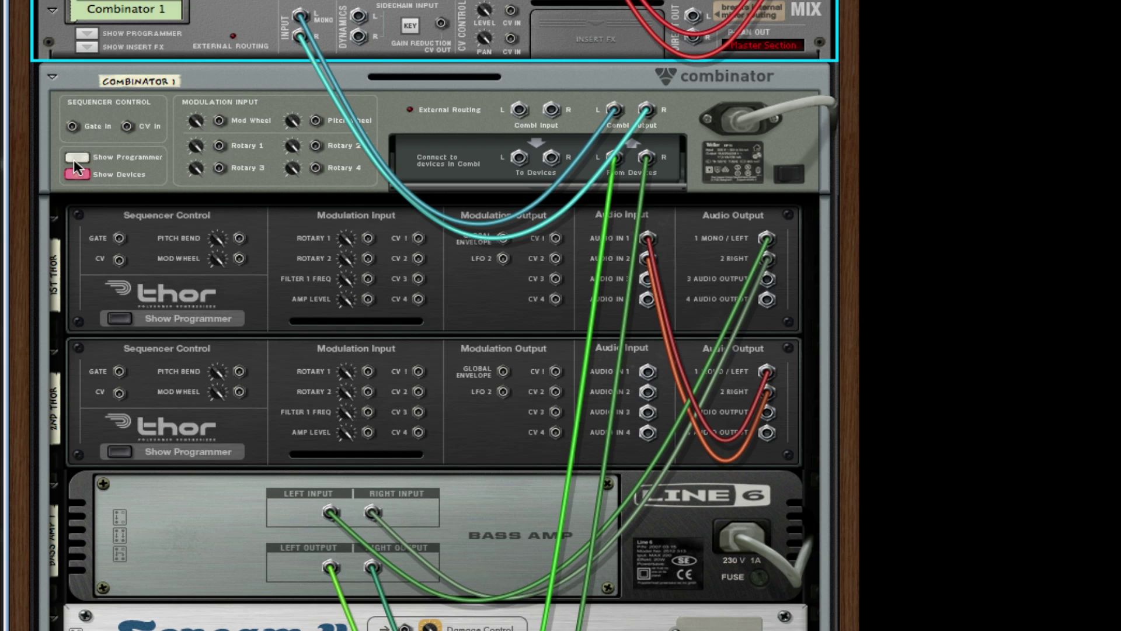
{"action": "key", "text": "Tab"}
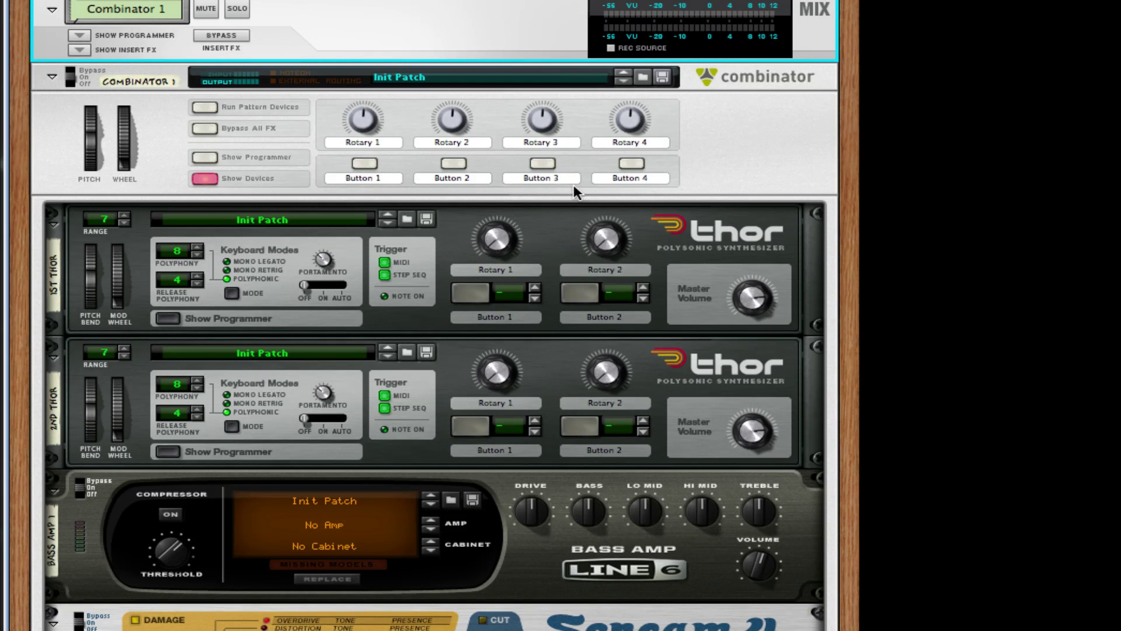
Step: Show the first Thor's programmer and set its keyboard mode to Mono Legato
{"action": "left_click", "coordinate": [168, 319]}
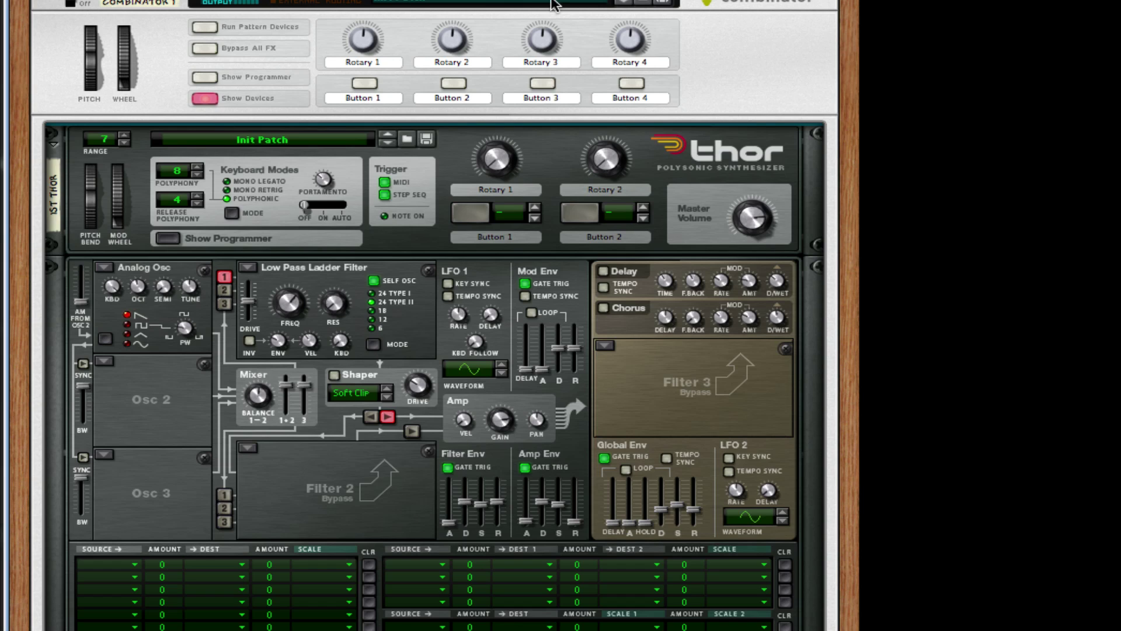
{"action": "left_click", "coordinate": [225, 182]}
{"action": "left_click", "coordinate": [227, 199]}
{"action": "scroll", "coordinate": [120, 342], "scroll_direction": "down", "scroll_amount": 2}
{"action": "scroll", "coordinate": [120, 342], "scroll_direction": "down", "scroll_amount": 6}
{"action": "scroll", "coordinate": [120, 342], "scroll_direction": "up", "scroll_amount": 10}
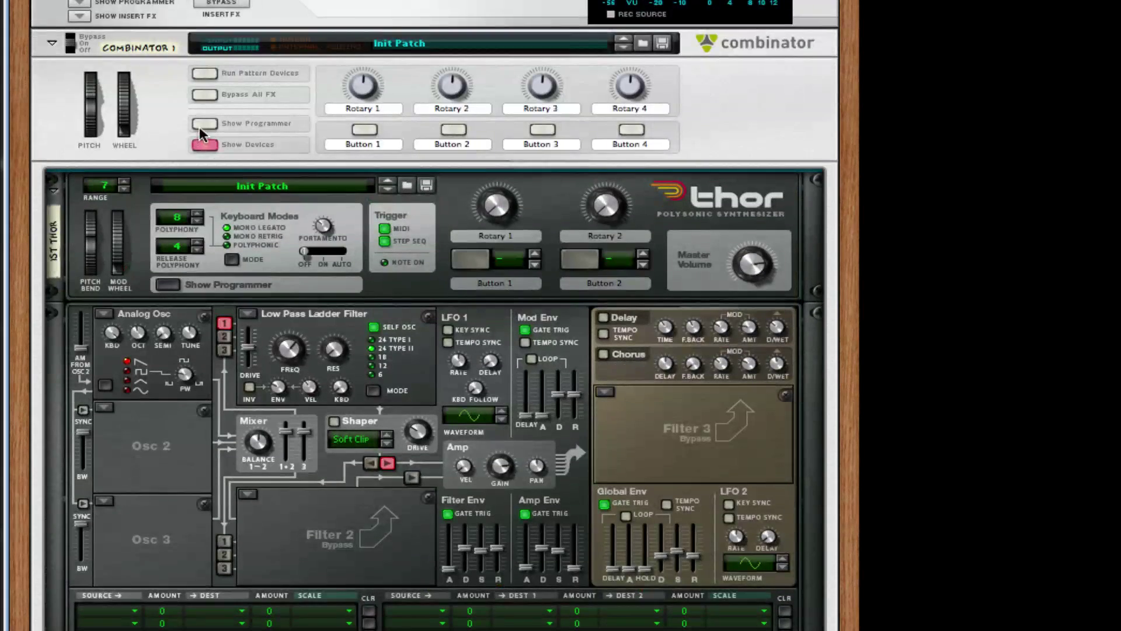
Step: Change the first Thor's Osc 1 to a Wavetable oscillator, adjust its octave, and select the Mixed Waves 3 table
{"action": "scroll", "coordinate": [140, 368], "scroll_direction": "down", "scroll_amount": 2}
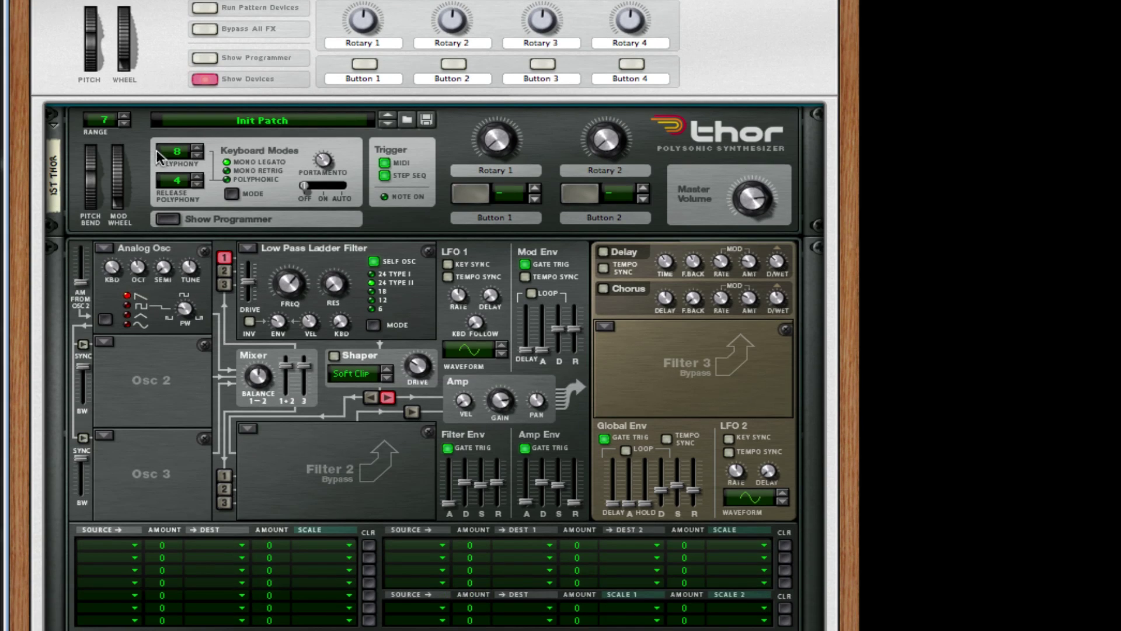
{"action": "left_click", "coordinate": [105, 256]}
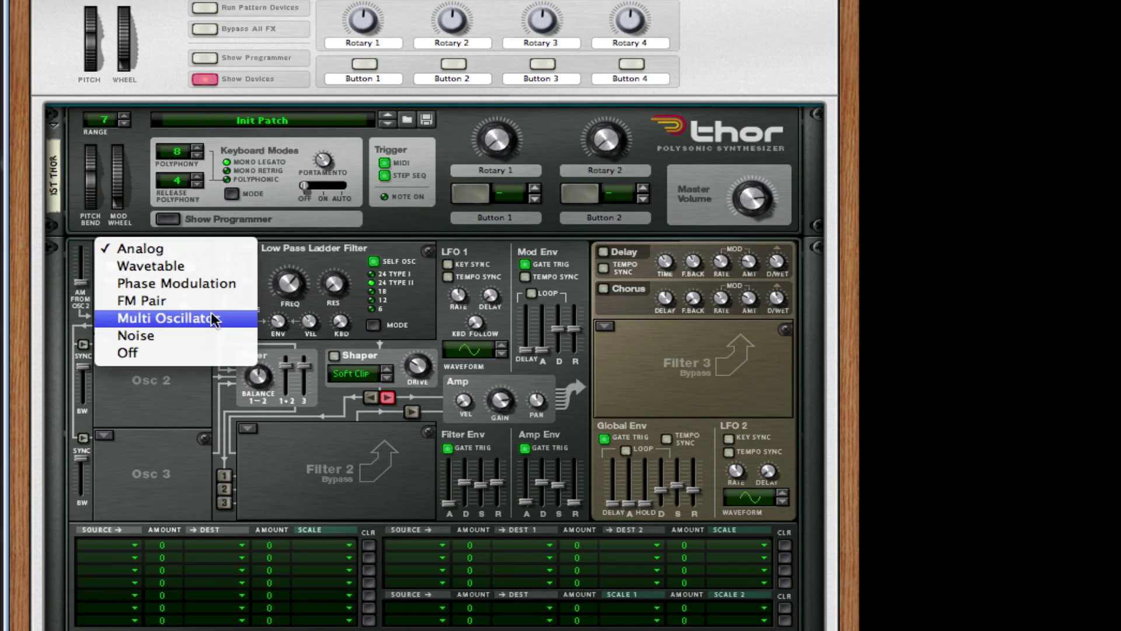
{"action": "left_click", "coordinate": [230, 265]}
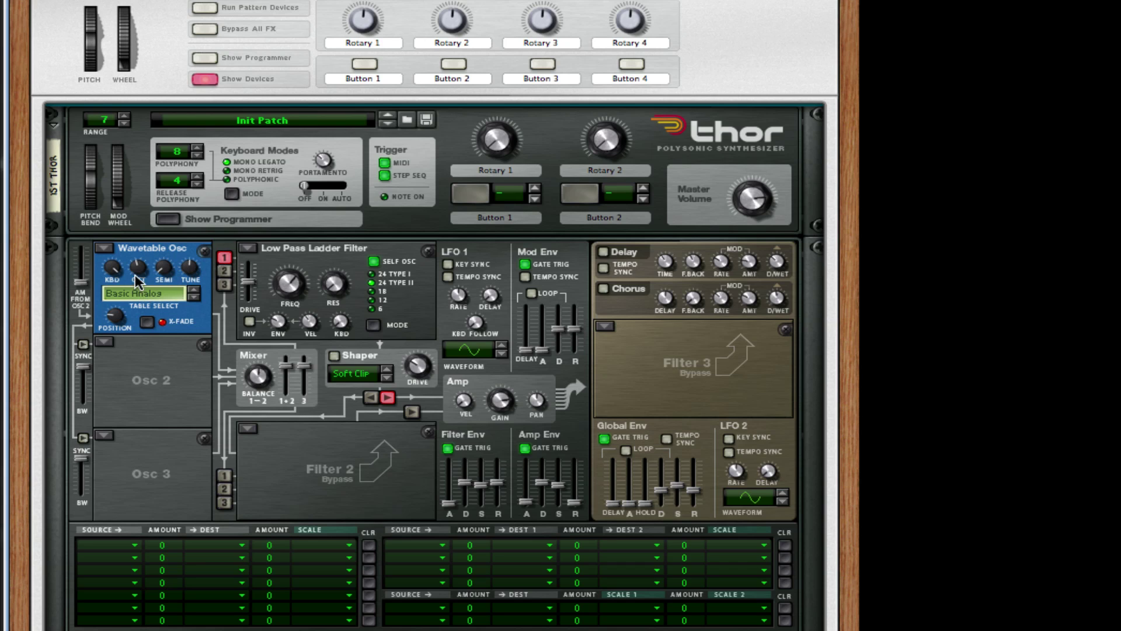
{"action": "left_click_drag", "start_coordinate": [136, 292], "coordinate": [135, 288]}
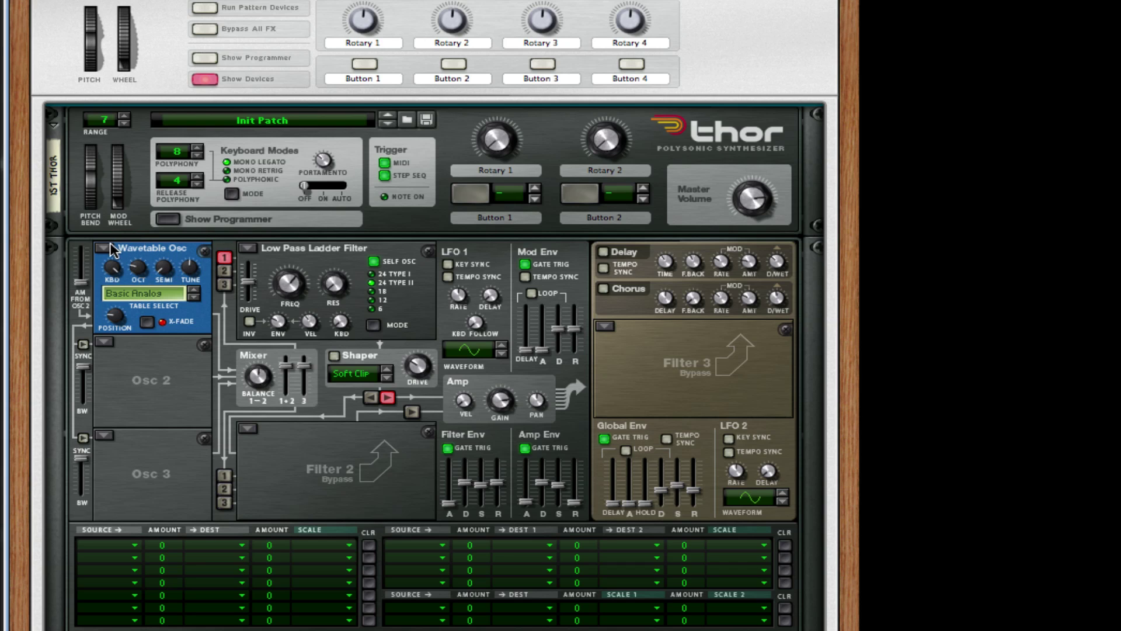
{"action": "left_click", "coordinate": [163, 297]}
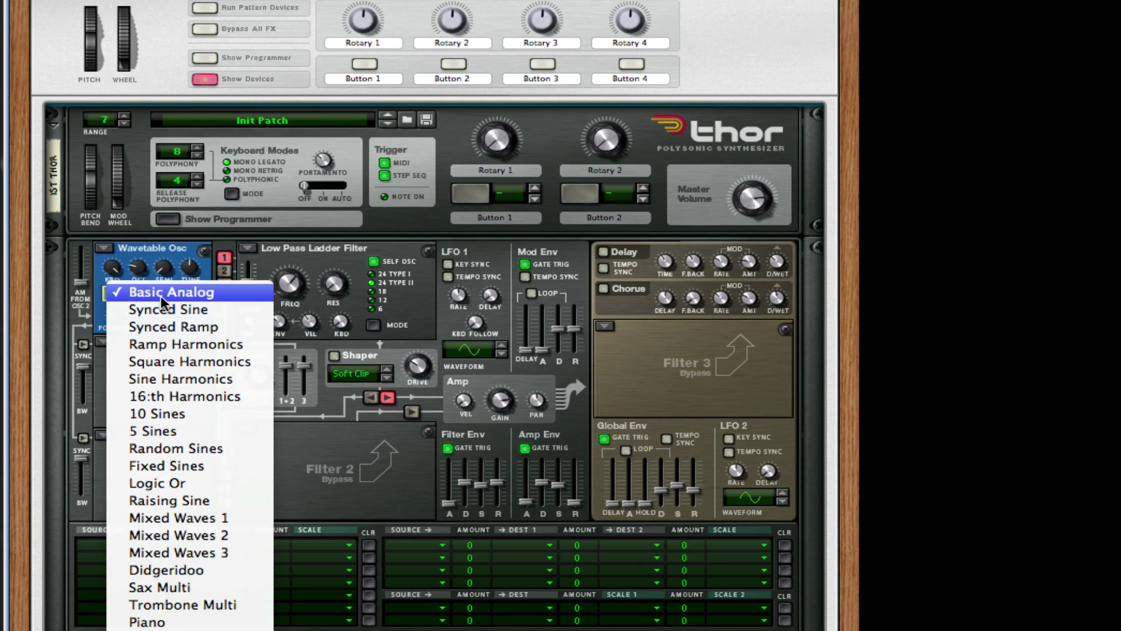
{"action": "left_click", "coordinate": [201, 549]}
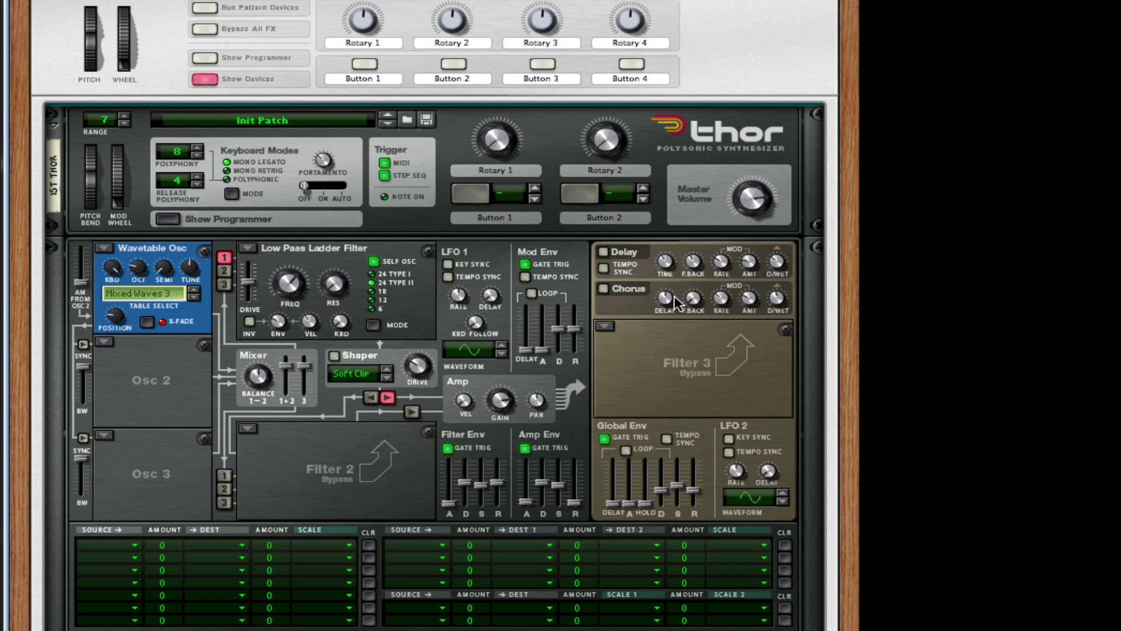
Step: Load Wavetable oscillators into the first Thor's Osc 2 and Osc 3 slots
{"action": "left_click", "coordinate": [105, 346]}
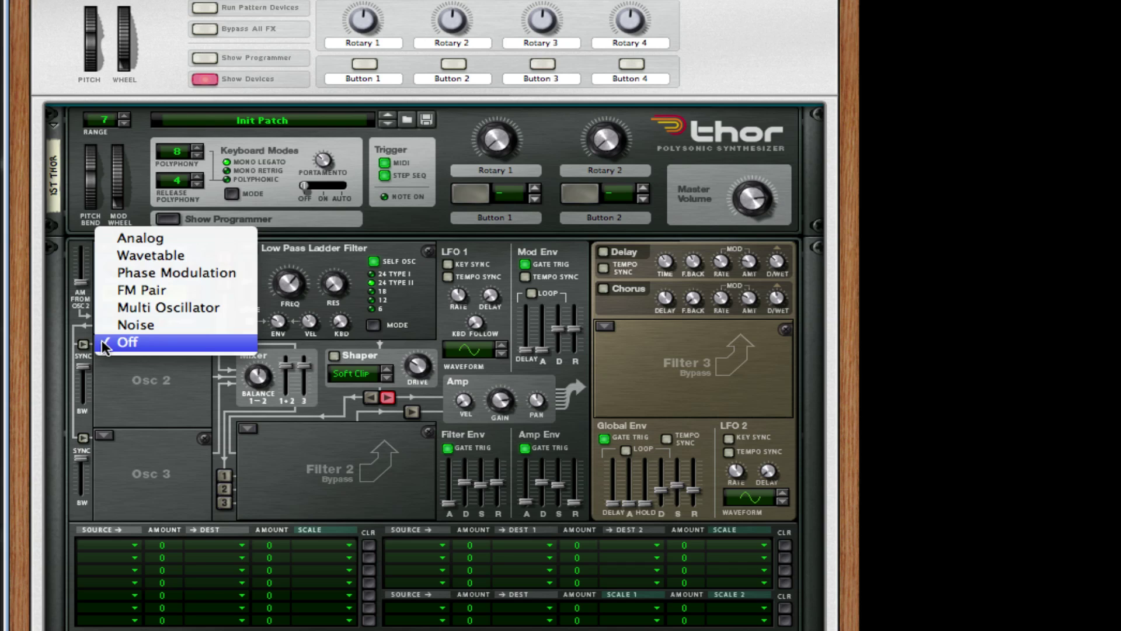
{"action": "left_click", "coordinate": [178, 254]}
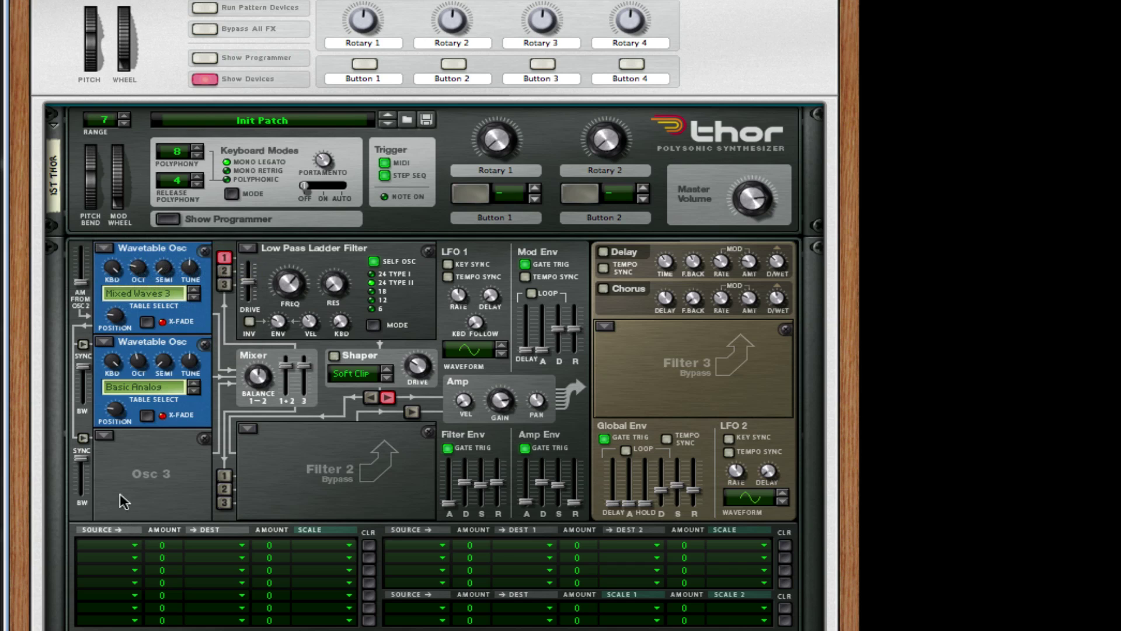
{"action": "left_click", "coordinate": [104, 435]}
{"action": "left_click", "coordinate": [181, 350]}
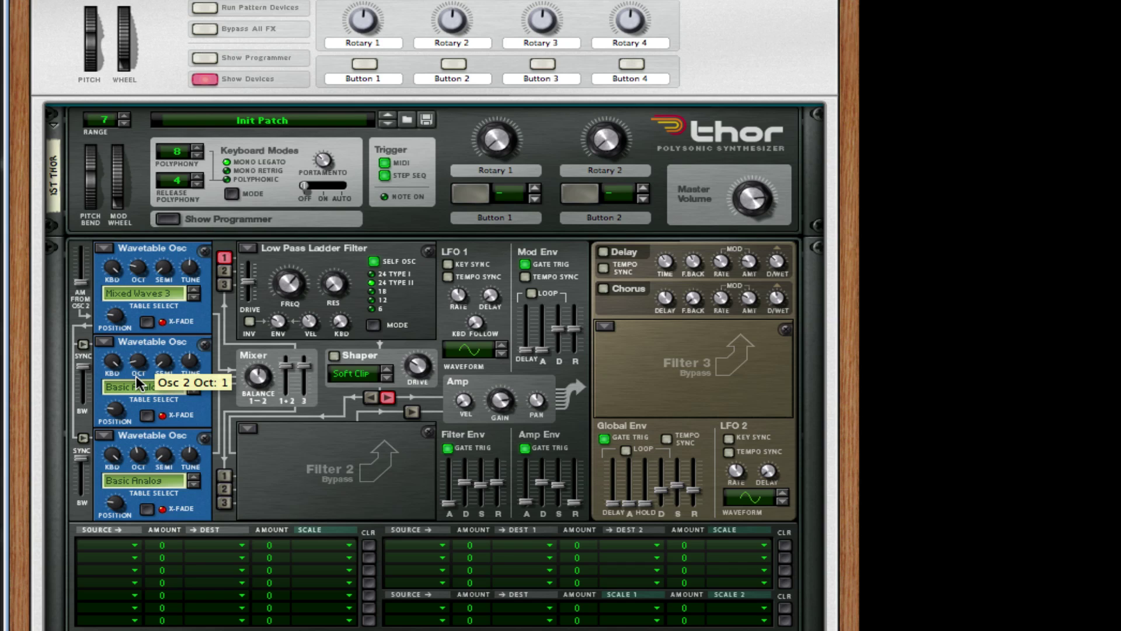
Step: Set Osc 2's wavetable to Sax Multi and Osc 3's to Logic Or, and adjust Osc 3's octave
{"action": "left_click", "coordinate": [156, 390]}
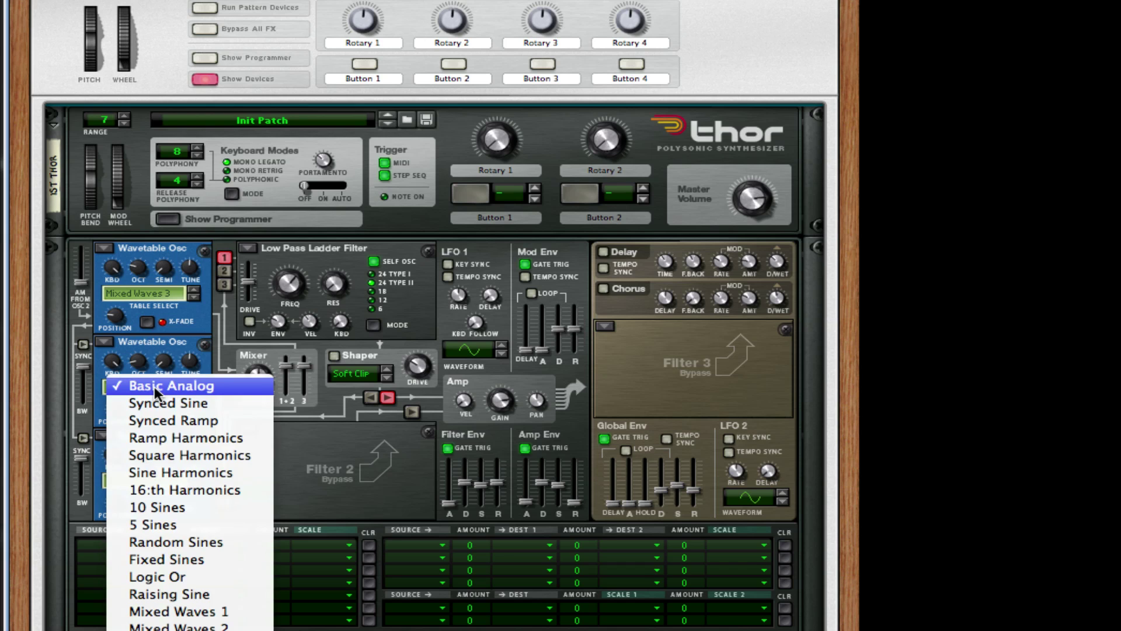
{"action": "mouse_move", "coordinate": [176, 613]}
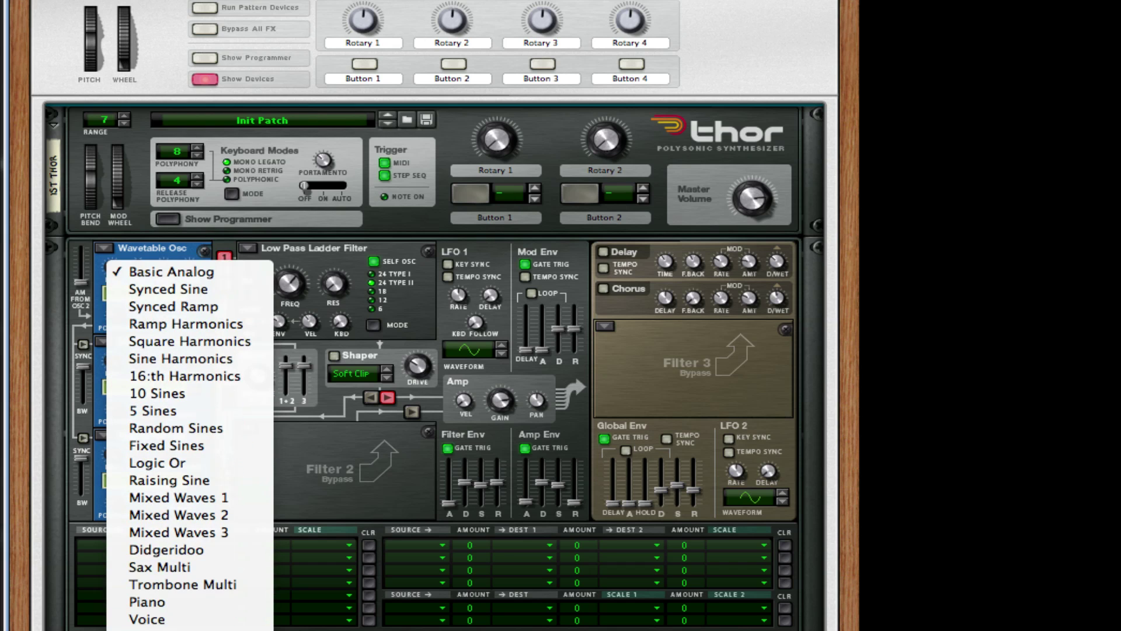
{"action": "left_click", "coordinate": [173, 566]}
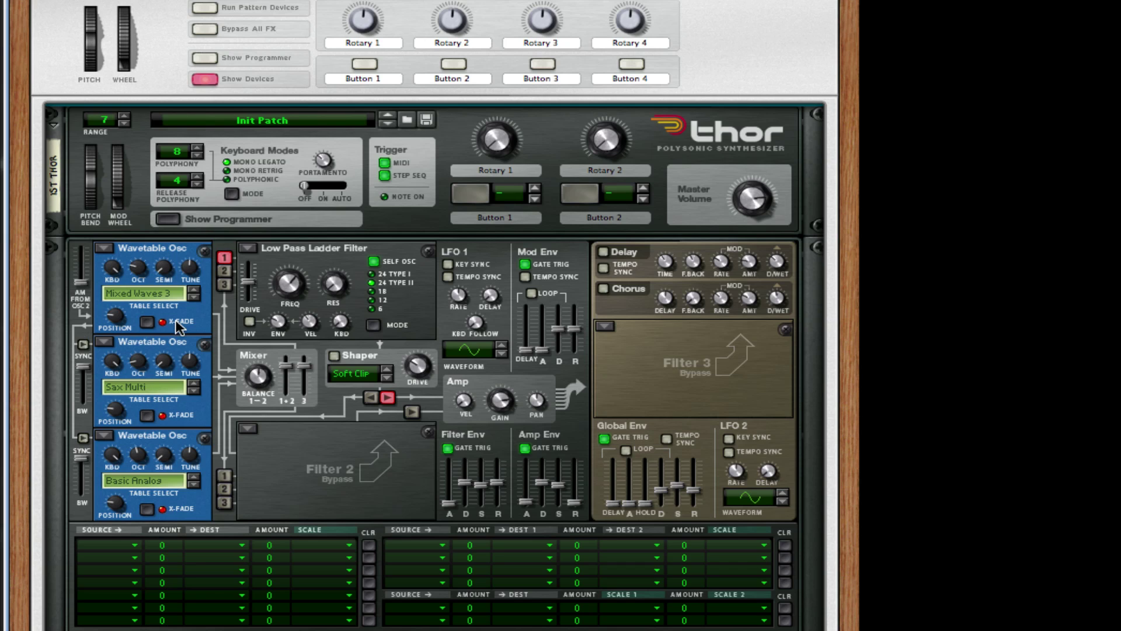
{"action": "left_click", "coordinate": [150, 491]}
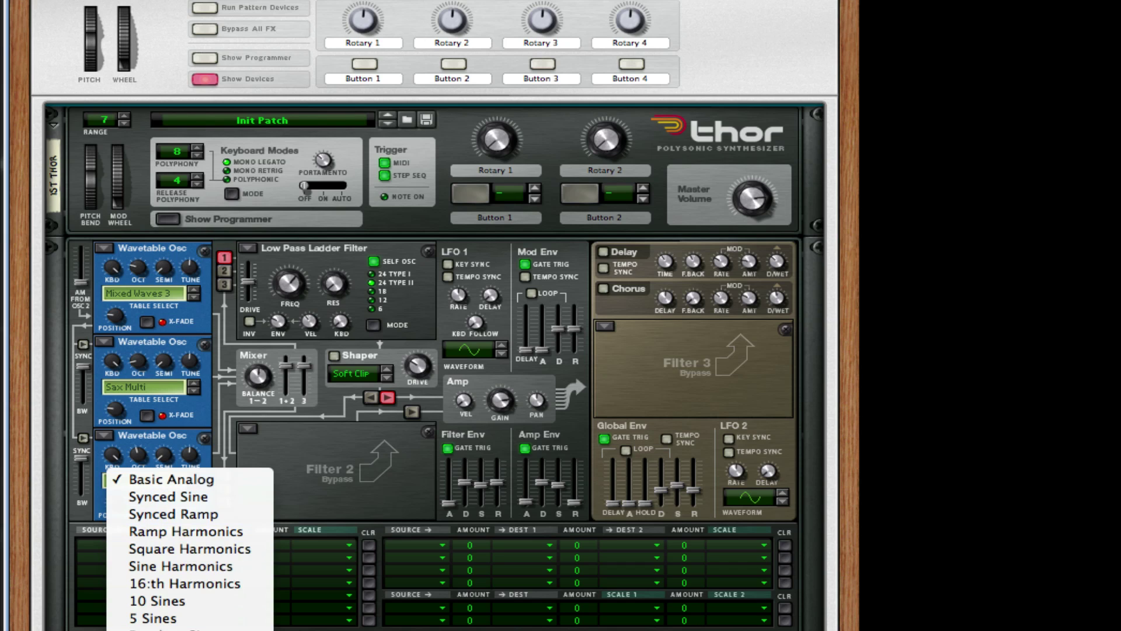
{"action": "left_click", "coordinate": [151, 470]}
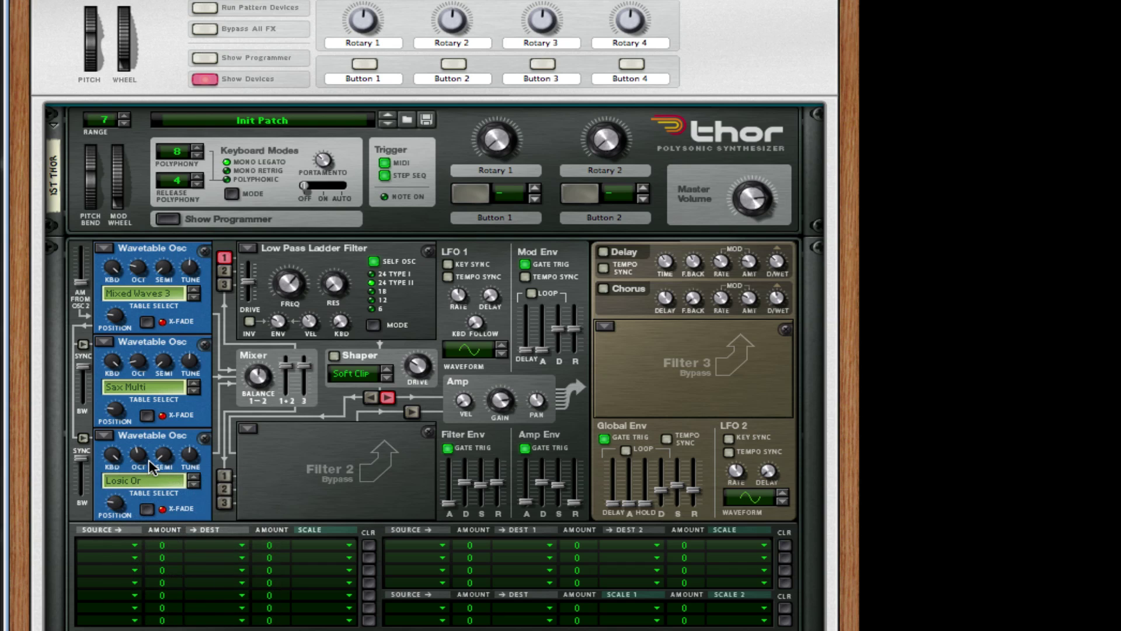
{"action": "left_click_drag", "start_coordinate": [139, 462], "coordinate": [138, 471]}
Step: Route Osc 2 and Osc 3 into Filter 1 alongside Osc 1
{"action": "left_click", "coordinate": [224, 284]}
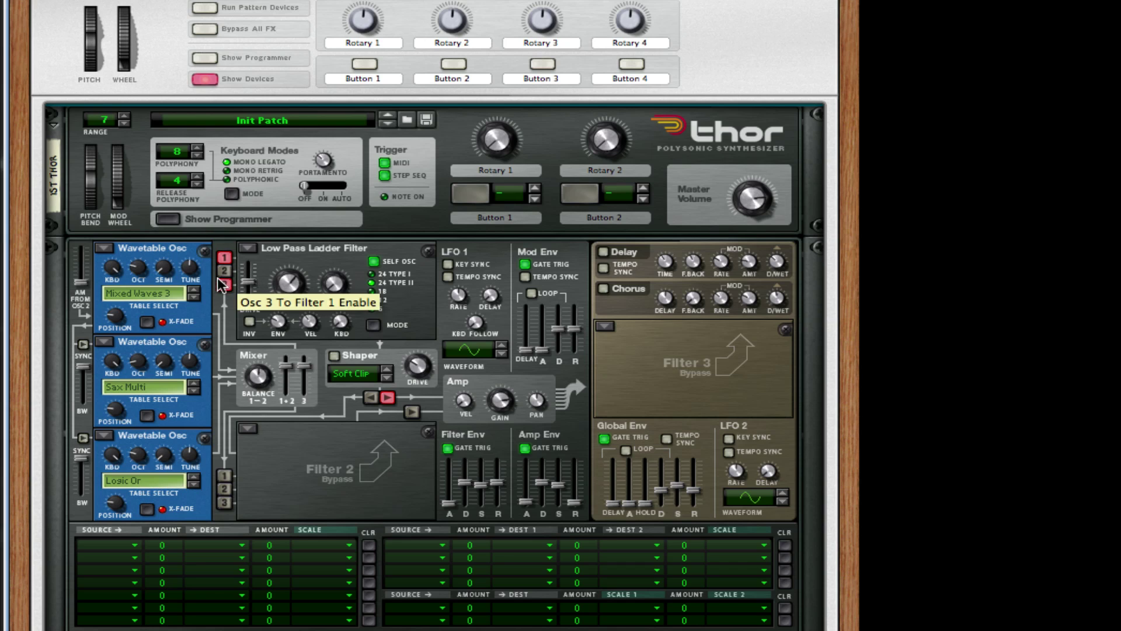
{"action": "left_click", "coordinate": [223, 271]}
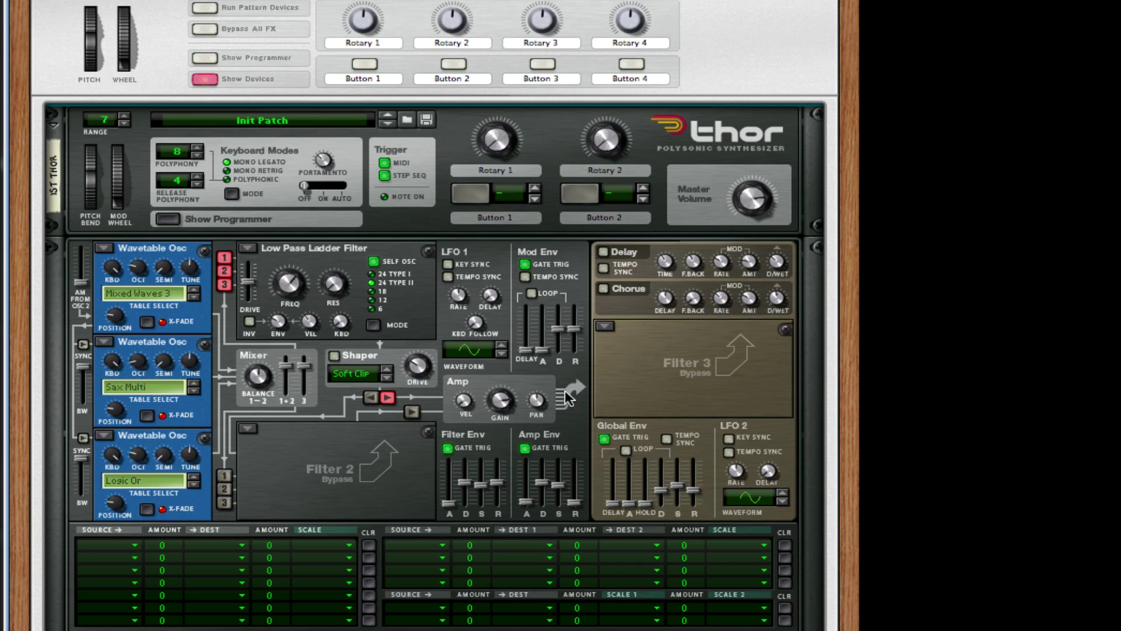
Step: Check the first Thor's rear audio cabling and set its first two modulation row sources to Audio In1 and Audio In2
{"action": "scroll", "coordinate": [332, 365], "scroll_direction": "down", "scroll_amount": 3}
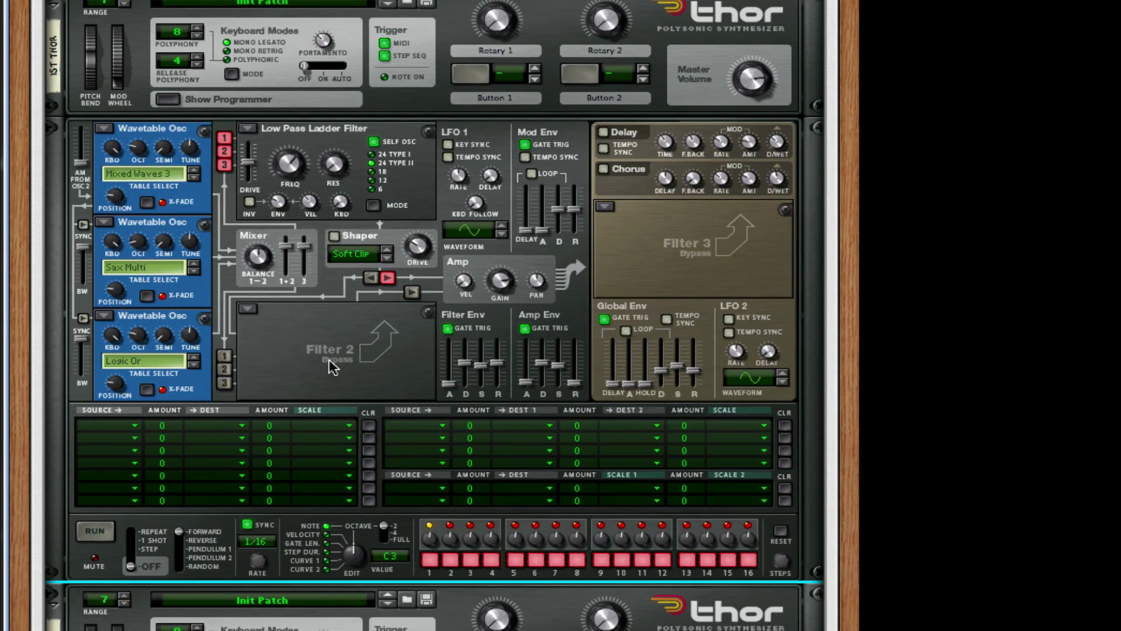
{"action": "left_click", "coordinate": [100, 430]}
{"action": "left_click", "coordinate": [99, 425]}
{"action": "key", "text": "Tab"}
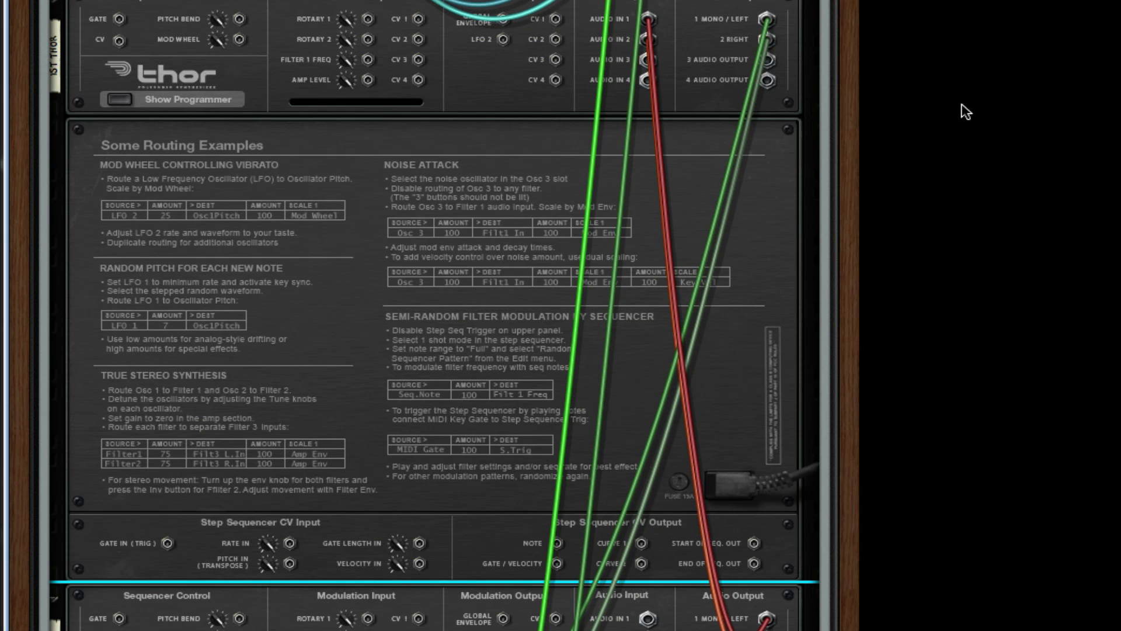
{"action": "key", "text": "Tab"}
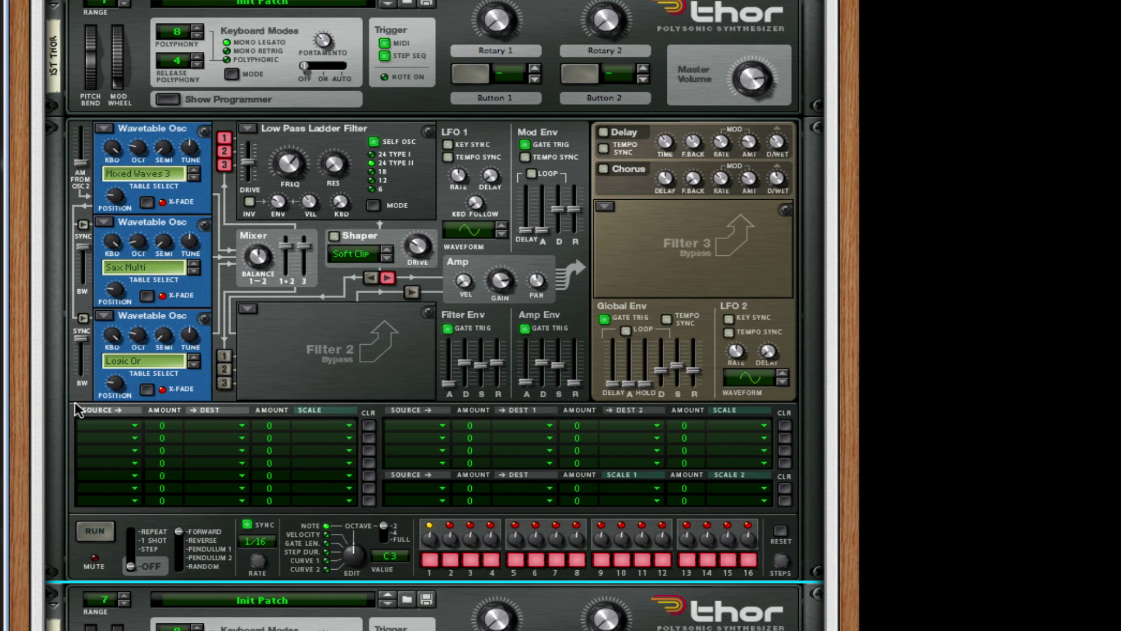
{"action": "left_click", "coordinate": [143, 428]}
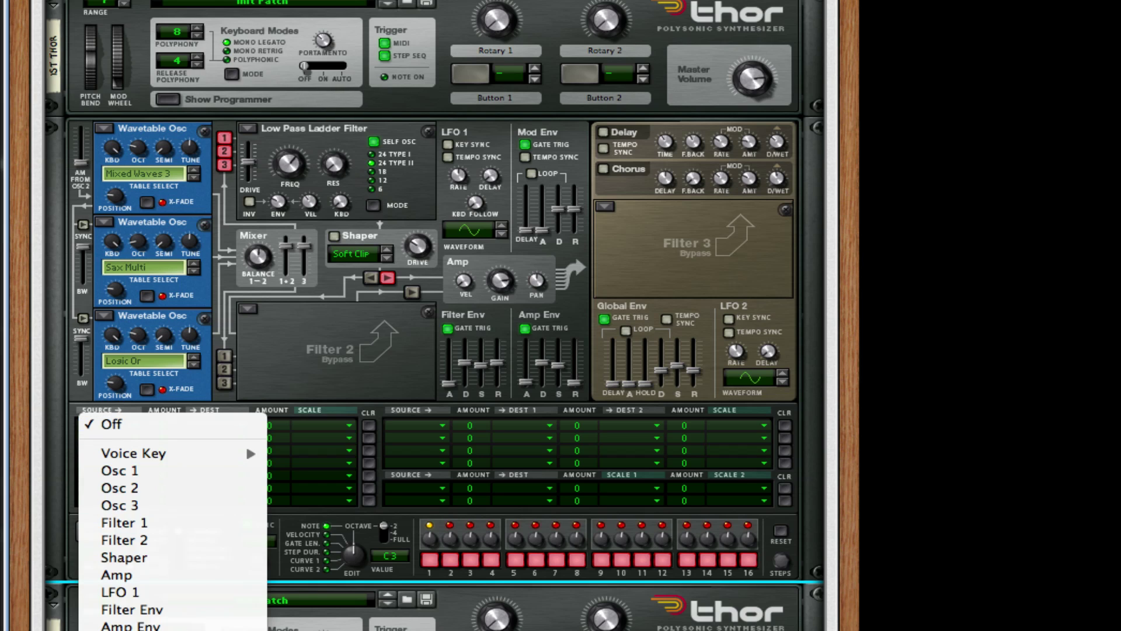
{"action": "scroll", "coordinate": [245, 389], "scroll_direction": "down", "scroll_amount": 2}
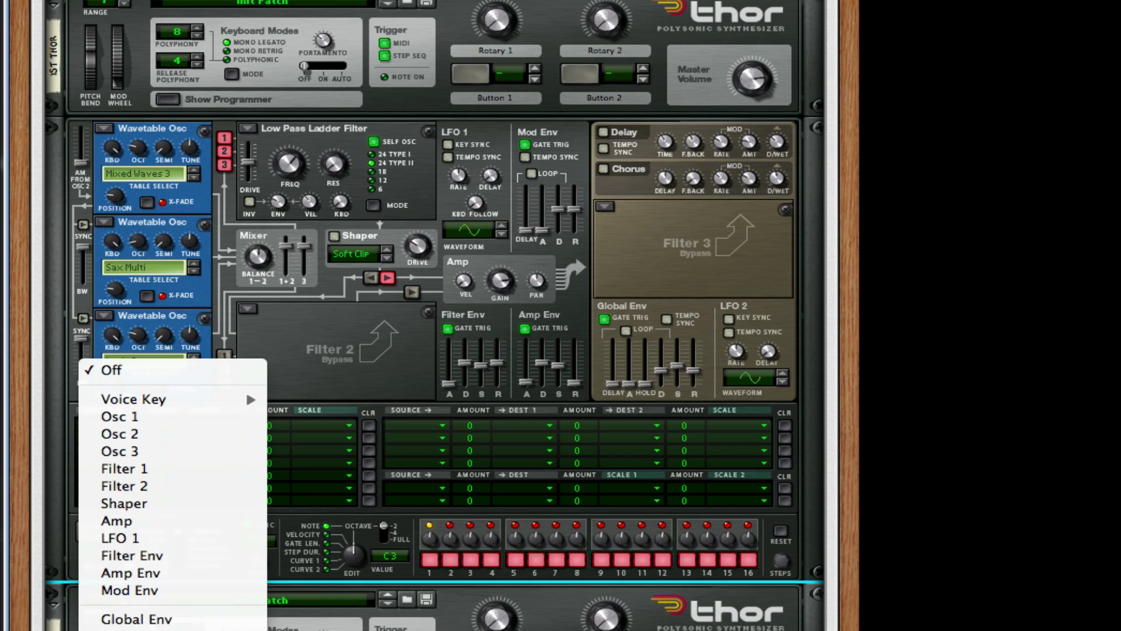
{"action": "left_click", "coordinate": [59, 391]}
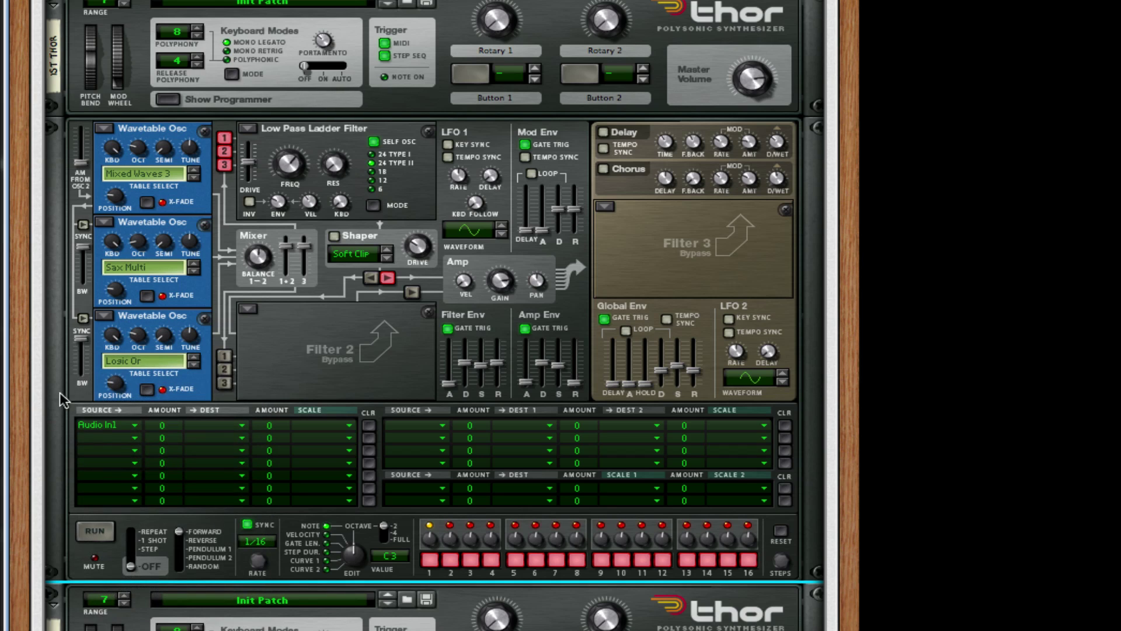
{"action": "left_click", "coordinate": [117, 438]}
{"action": "scroll", "coordinate": [245, 389], "scroll_direction": "down", "scroll_amount": 3}
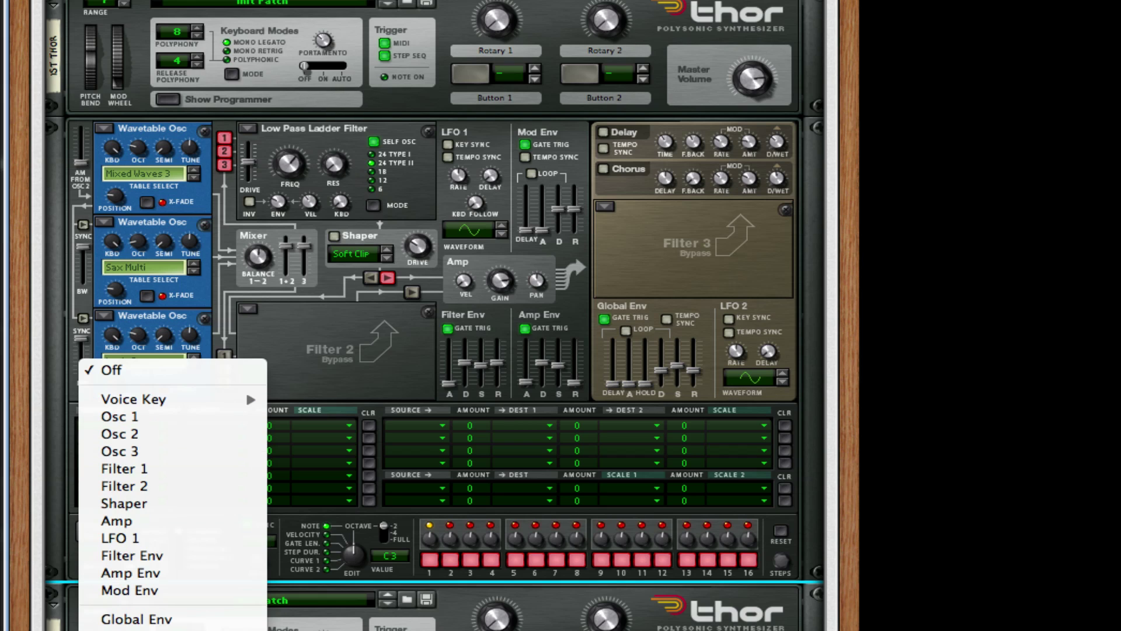
{"action": "left_click", "coordinate": [246, 389]}
Step: Set the modulation amounts of the Audio In1 and Audio In2 rows to 44
{"action": "left_click_drag", "start_coordinate": [161, 426], "coordinate": [223, 266]}
{"action": "left_click_drag", "start_coordinate": [174, 439], "coordinate": [182, 350]}
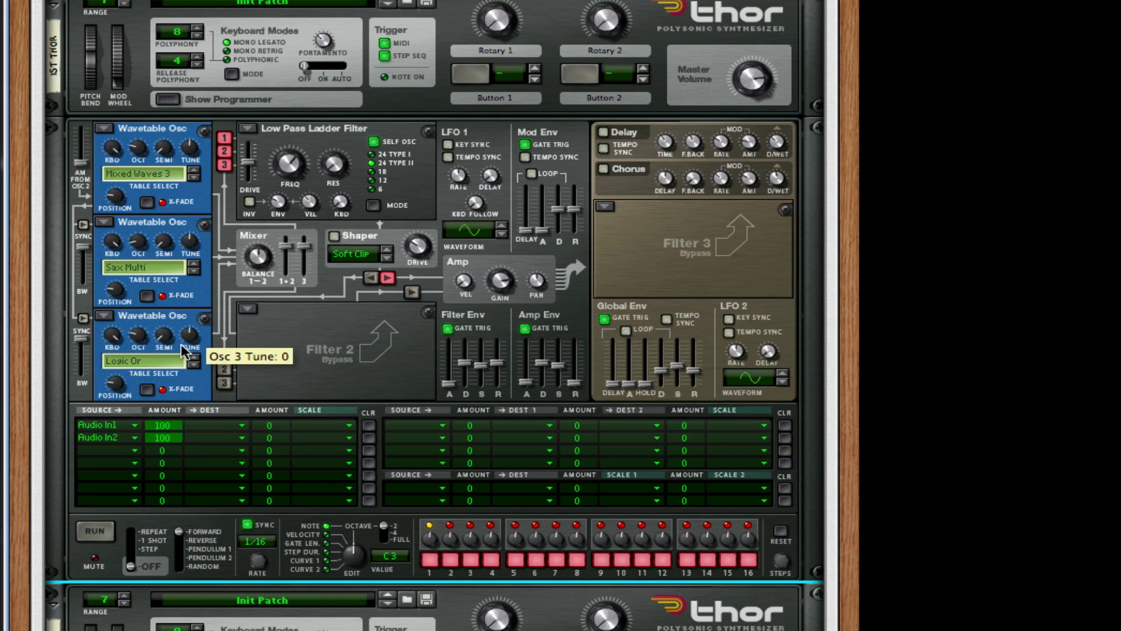
{"action": "left_click_drag", "start_coordinate": [173, 427], "coordinate": [175, 453]}
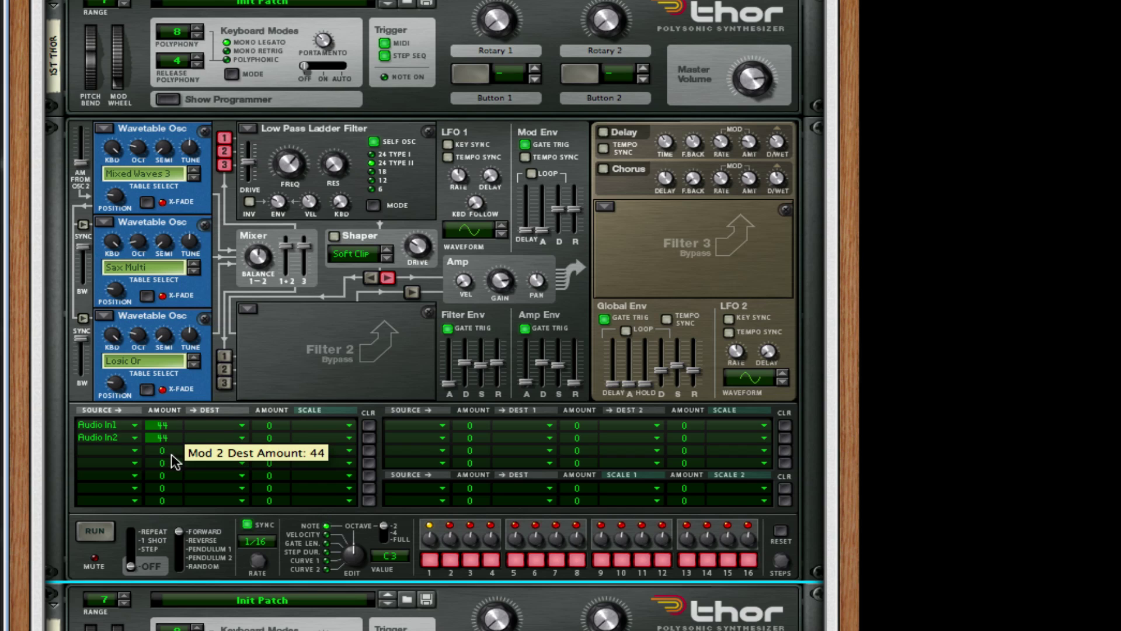
Step: Assign Audio Out1 as the destination of the Audio In1 row and Audio Out2 as that of the Audio In2 row
{"action": "left_click", "coordinate": [233, 426]}
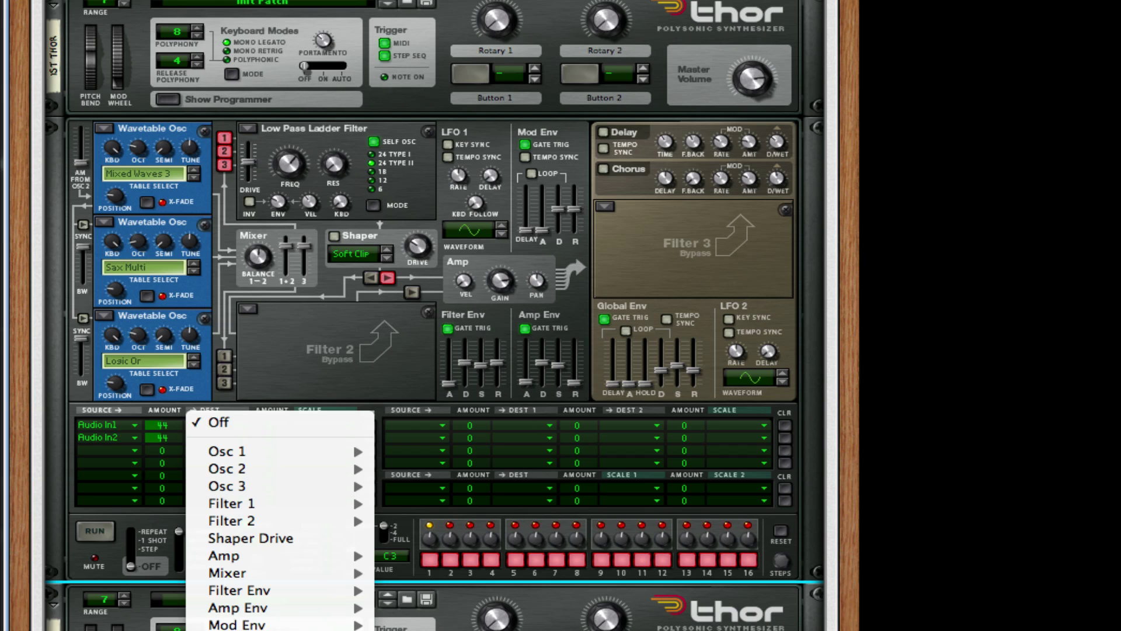
{"action": "left_click", "coordinate": [200, 440]}
{"action": "left_click", "coordinate": [226, 449]}
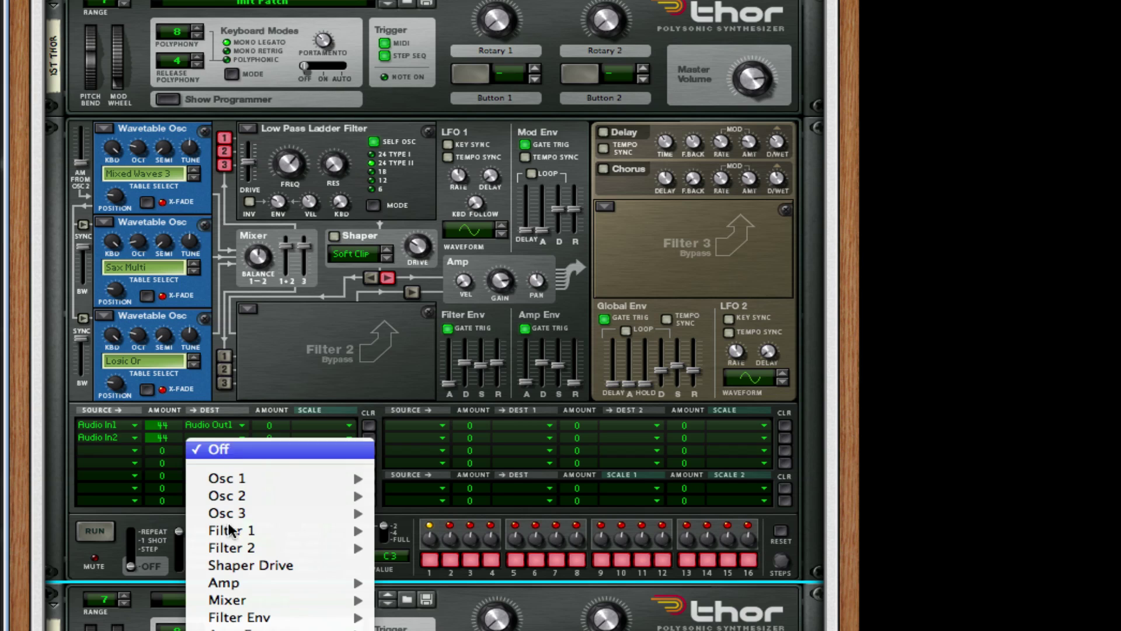
{"action": "scroll", "coordinate": [224, 467], "scroll_direction": "down", "scroll_amount": 2}
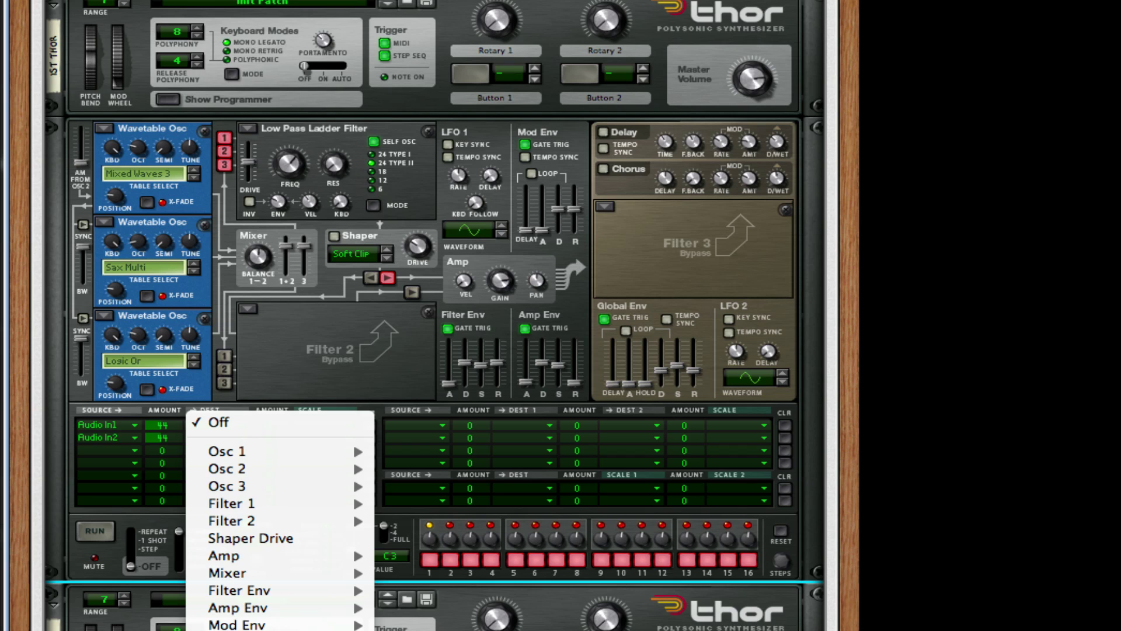
{"action": "left_click", "coordinate": [211, 452]}
{"action": "mouse_move", "coordinate": [206, 451]}
{"action": "left_click", "coordinate": [389, 464]}
{"action": "left_click", "coordinate": [221, 437]}
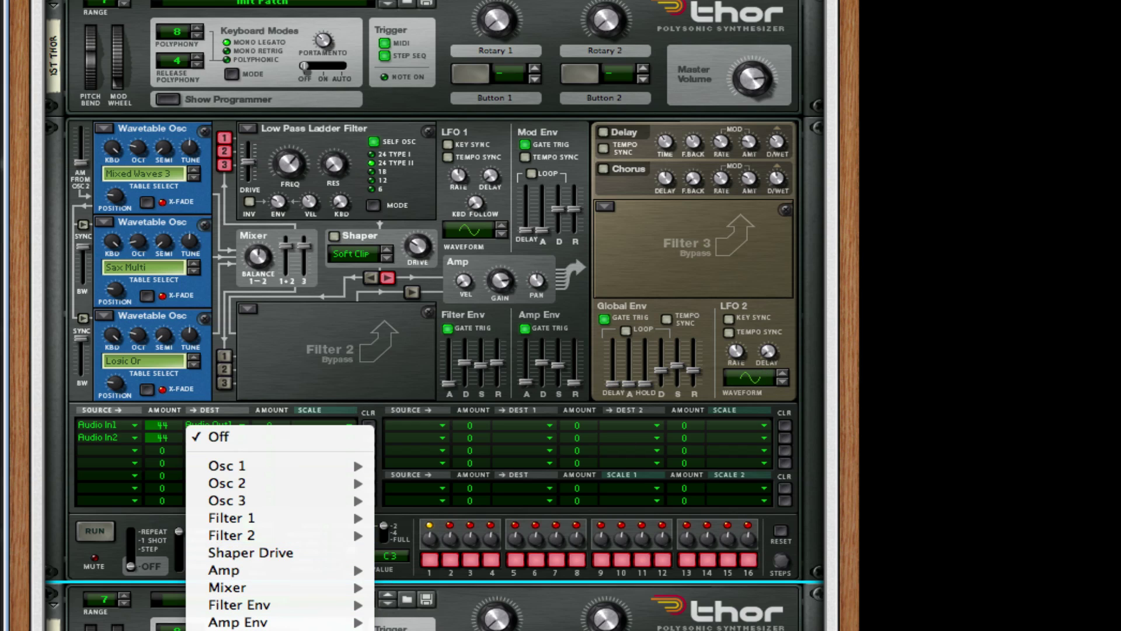
{"action": "scroll", "coordinate": [279, 520], "scroll_direction": "down", "scroll_amount": 1}
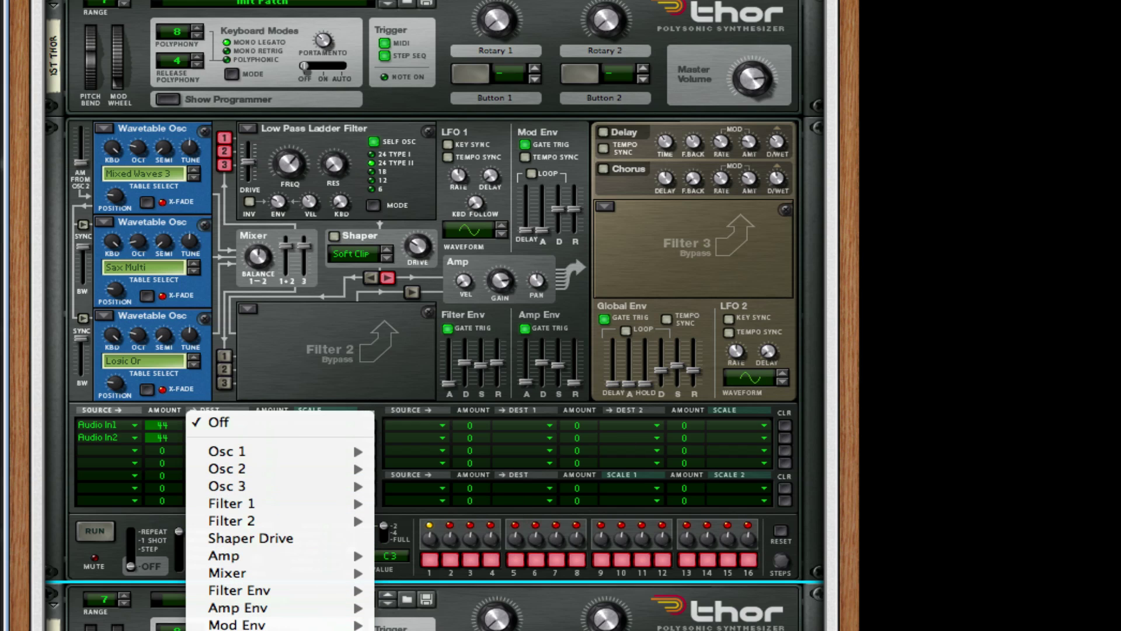
Step: Set the sources of modulation rows 3 to 6 to LFO 1, with amounts of 65, 65, 66 and 65
{"action": "left_click", "coordinate": [105, 453]}
{"action": "left_click", "coordinate": [105, 453]}
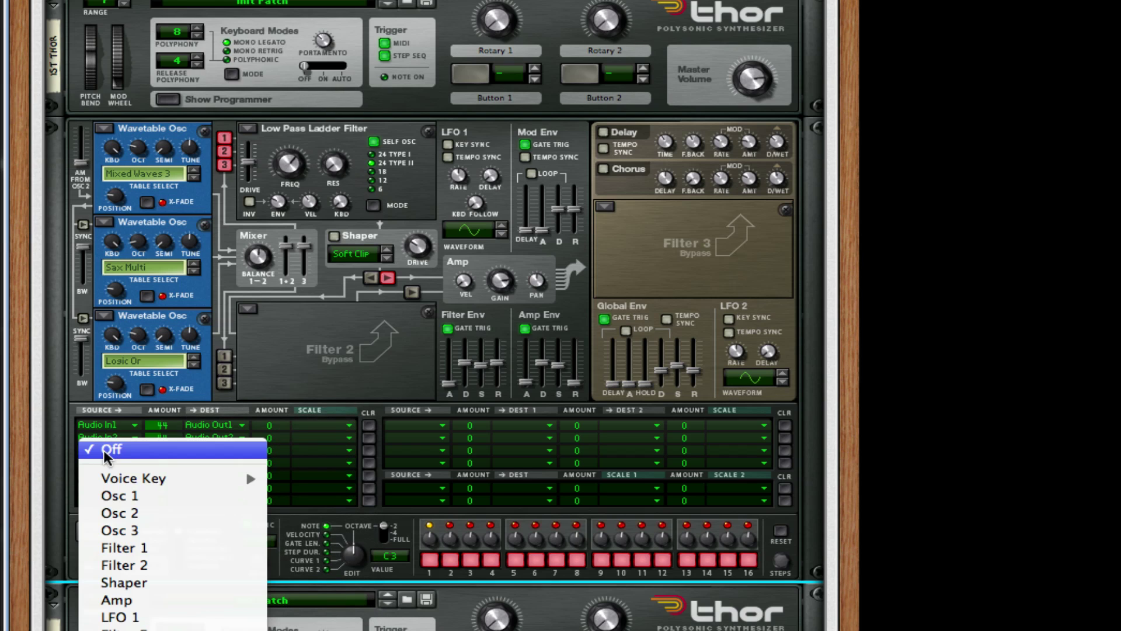
{"action": "key", "text": "l"}
{"action": "key", "text": "Return"}
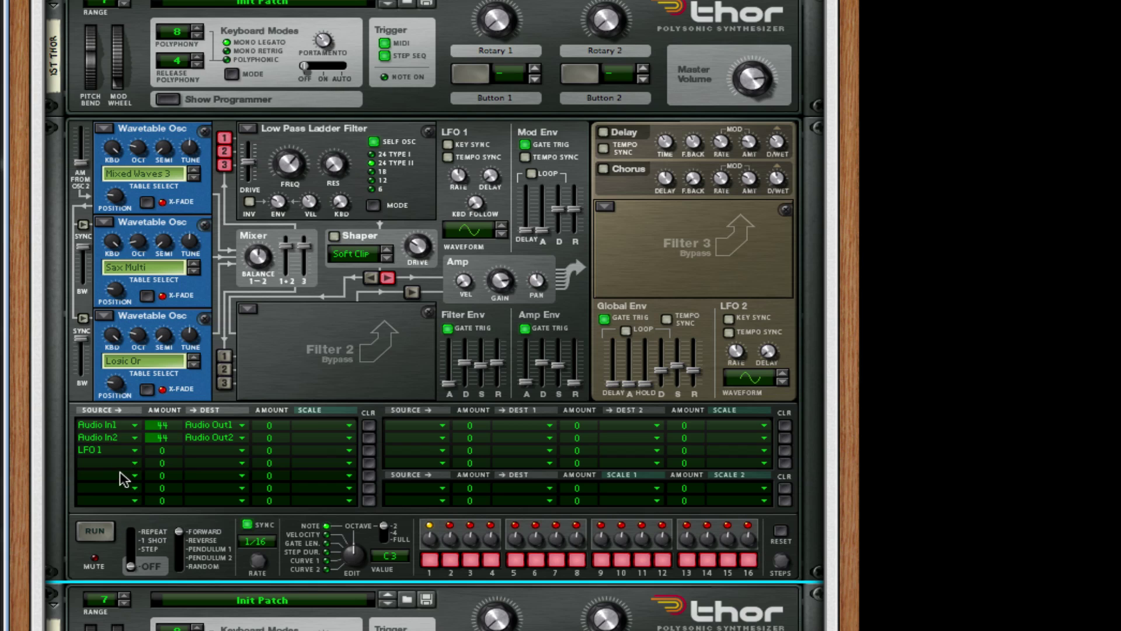
{"action": "left_click", "coordinate": [121, 462]}
{"action": "left_click", "coordinate": [124, 475]}
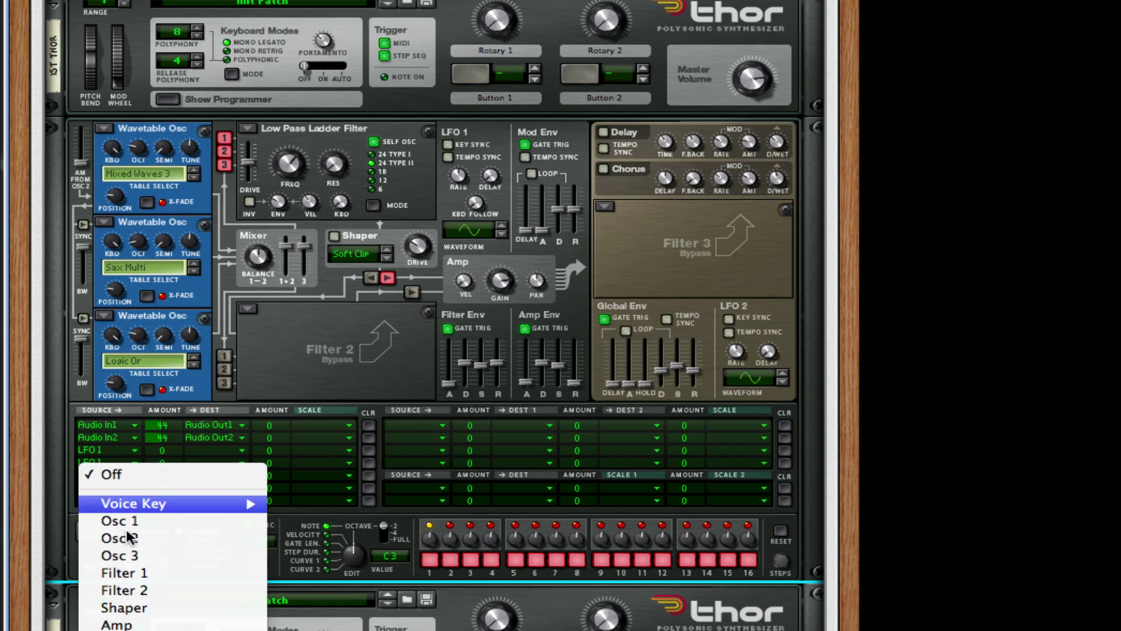
{"action": "left_click", "coordinate": [123, 620]}
{"action": "left_click", "coordinate": [132, 493]}
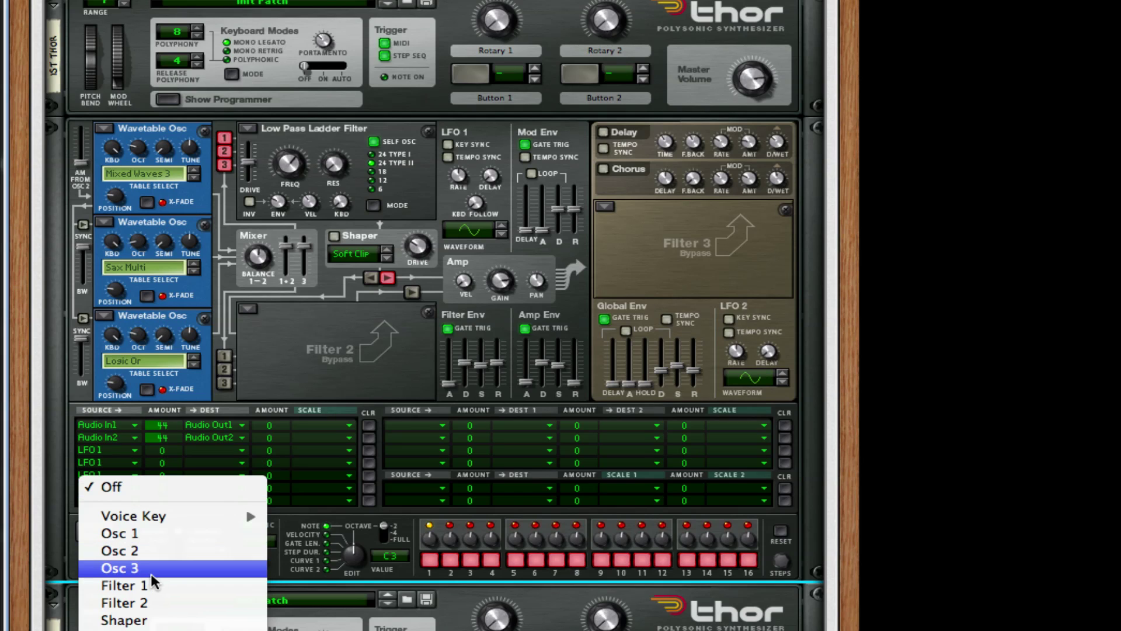
{"action": "left_click", "coordinate": [155, 619]}
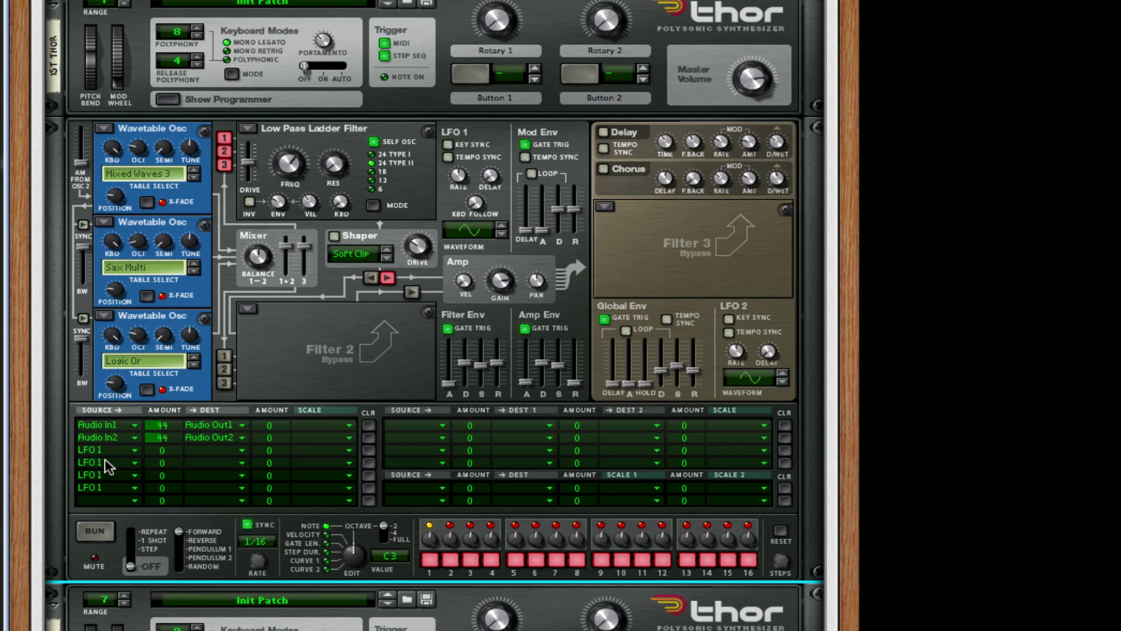
{"action": "left_click_drag", "start_coordinate": [175, 450], "coordinate": [171, 489]}
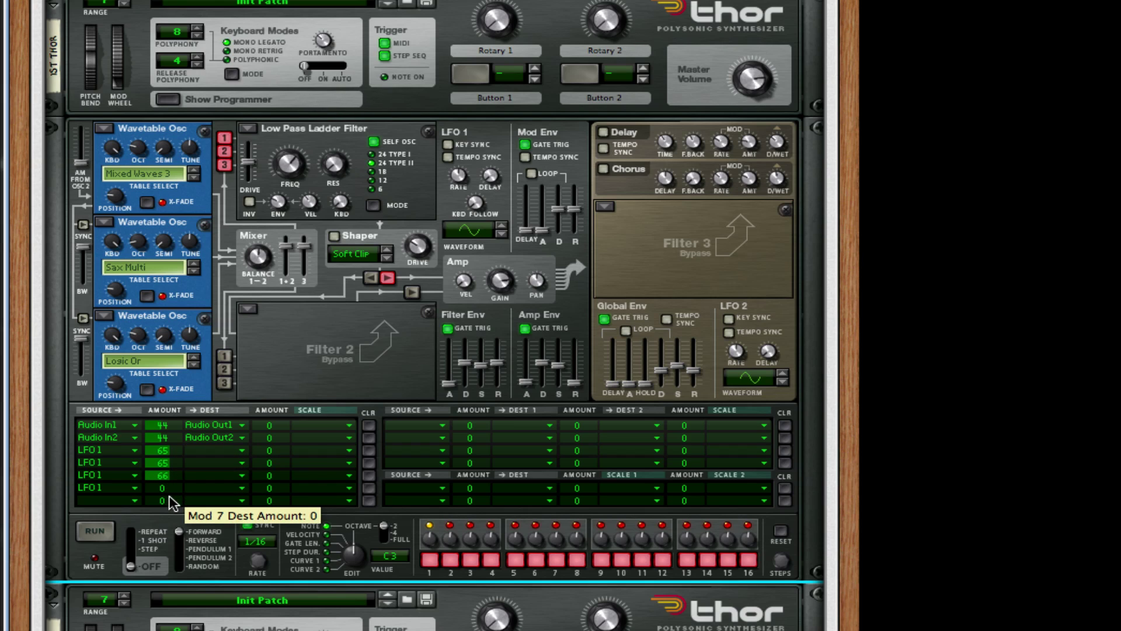
{"action": "left_click_drag", "start_coordinate": [173, 491], "coordinate": [182, 467]}
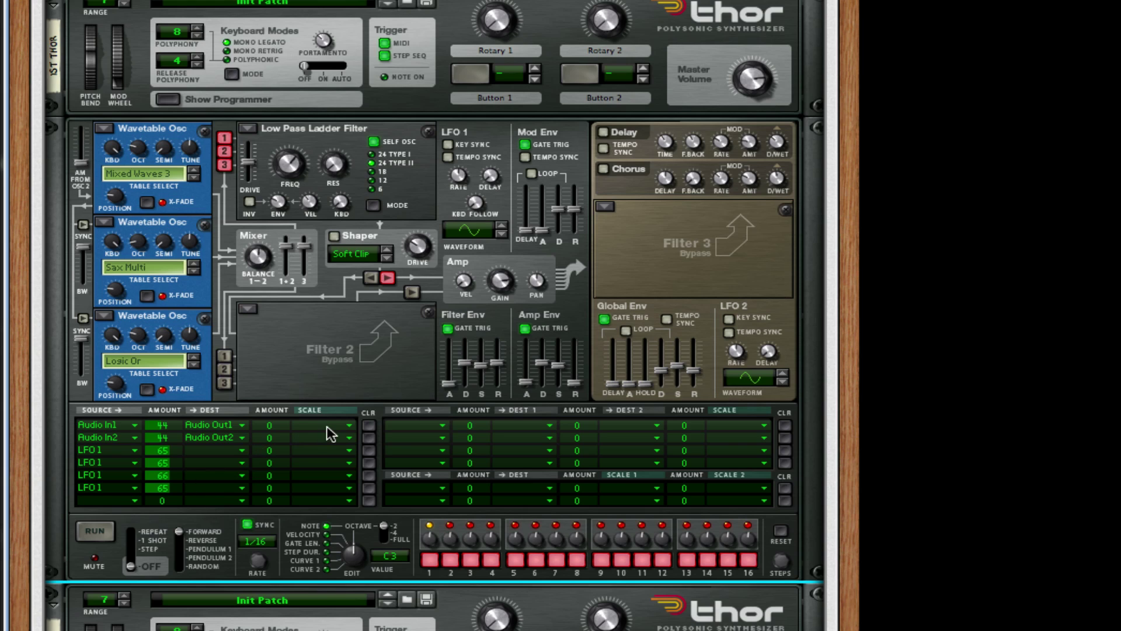
Step: Assign Osc1 Pos as the destination of the second LFO 1 row
{"action": "left_click", "coordinate": [233, 464]}
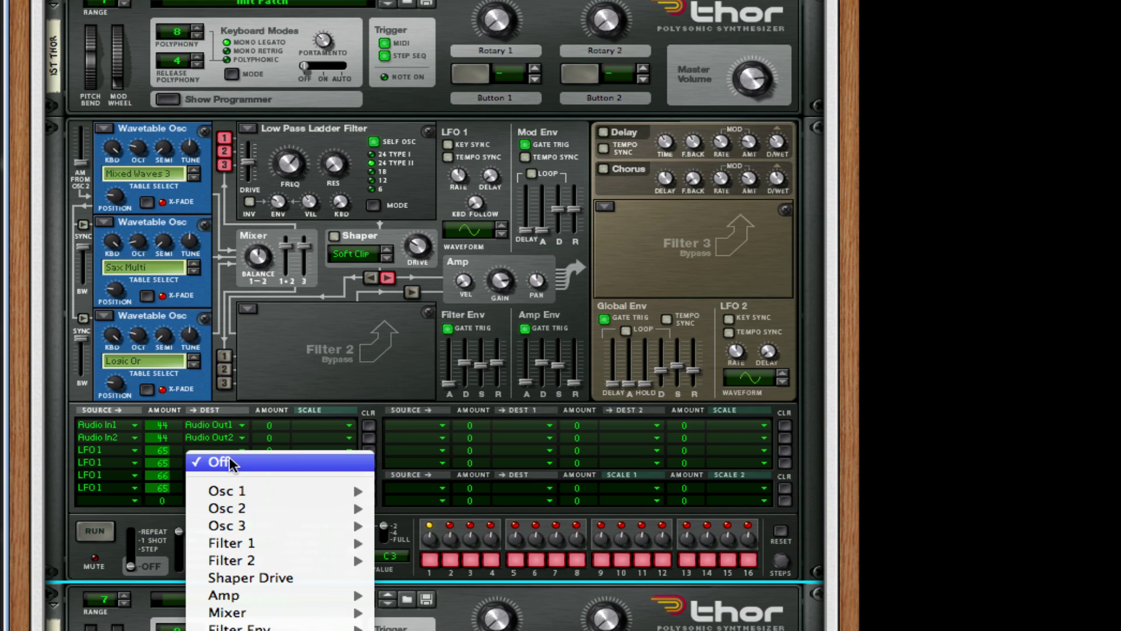
{"action": "mouse_move", "coordinate": [315, 493]}
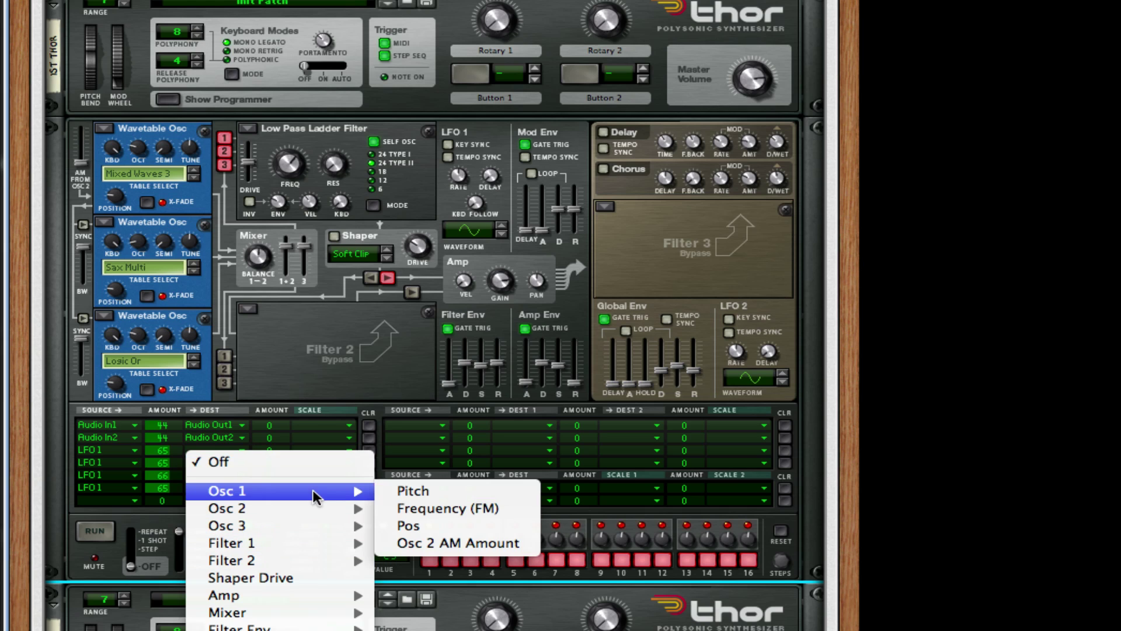
{"action": "left_click", "coordinate": [434, 526]}
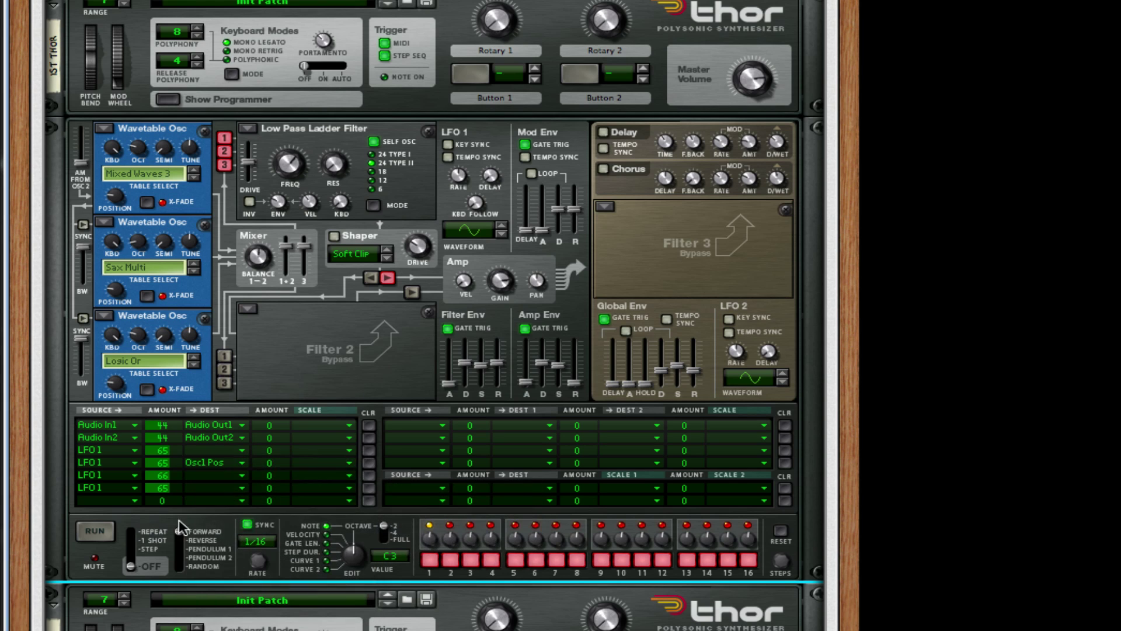
Step: Set the destinations of the first and second LFO 1 rows to Osc2 Pos
{"action": "left_click", "coordinate": [212, 462]}
{"action": "mouse_move", "coordinate": [266, 484]}
{"action": "left_click", "coordinate": [408, 514]}
{"action": "left_click", "coordinate": [227, 454]}
{"action": "mouse_move", "coordinate": [296, 500]}
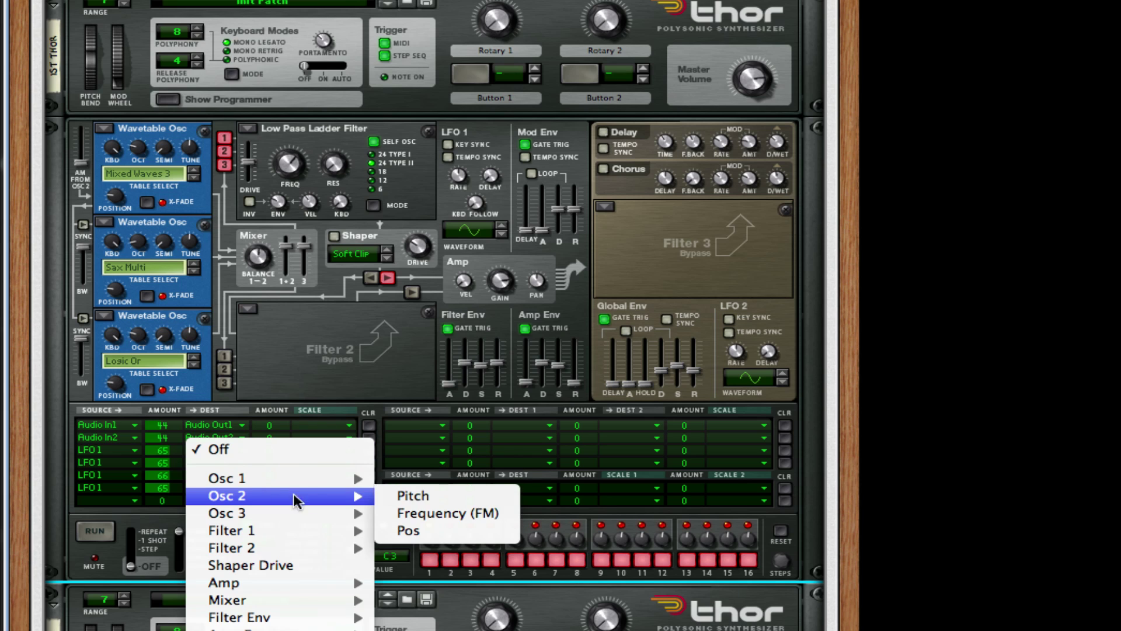
{"action": "left_click", "coordinate": [409, 530]}
Step: Assign Osc3 Pos as the destination of the third LFO 1 row and CV Out2 as that of the fourth
{"action": "left_click", "coordinate": [229, 474]}
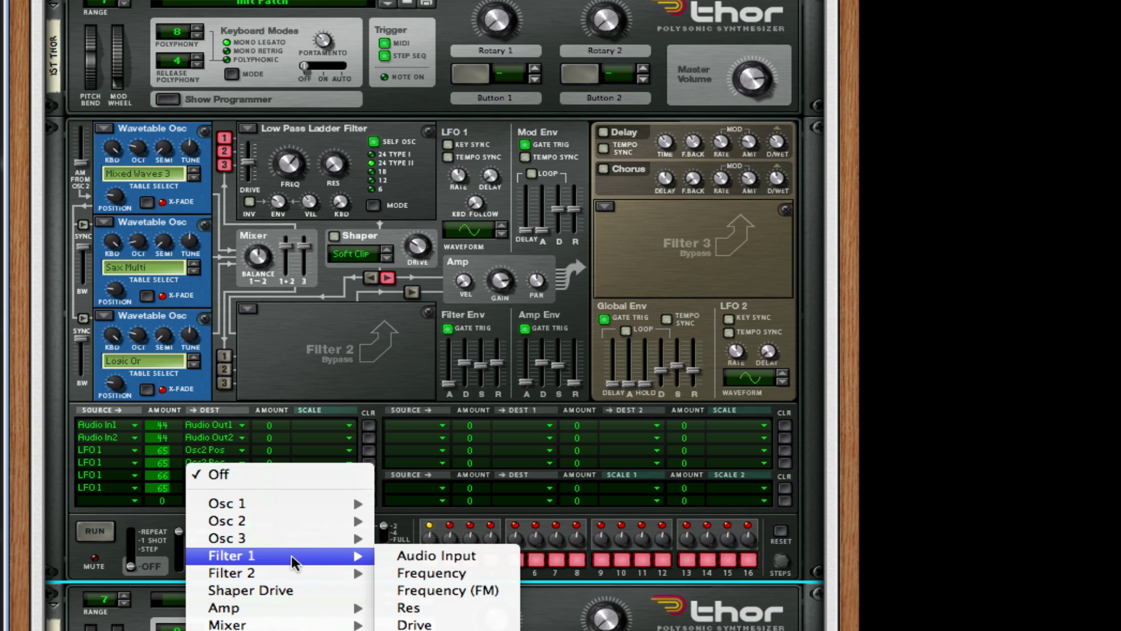
{"action": "mouse_move", "coordinate": [352, 540]}
{"action": "left_click", "coordinate": [425, 574]}
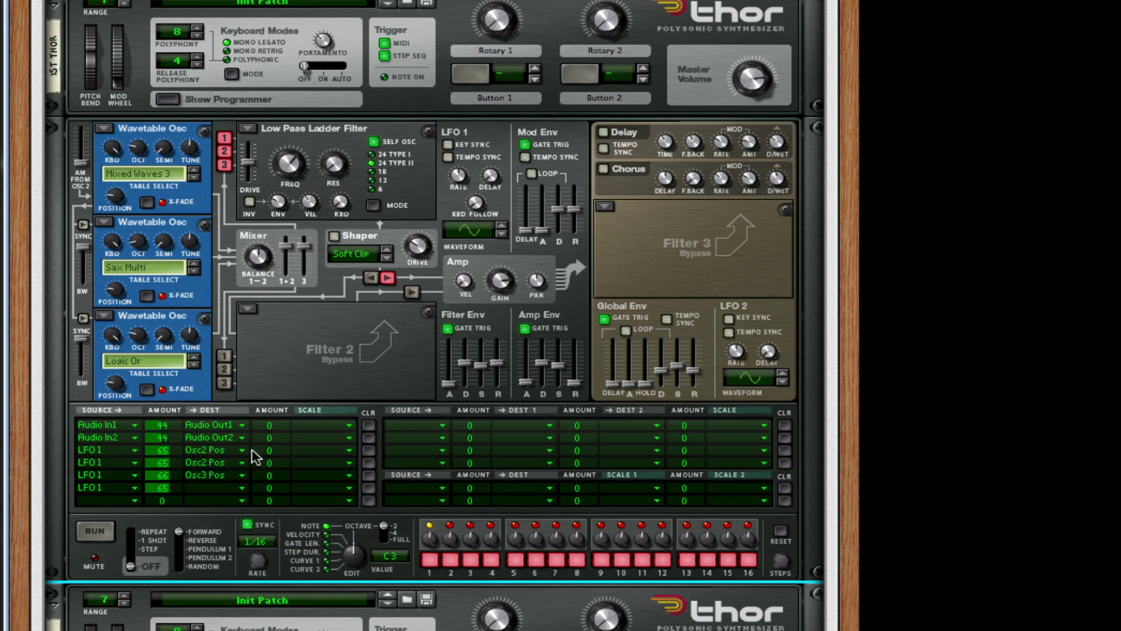
{"action": "left_click", "coordinate": [200, 489]}
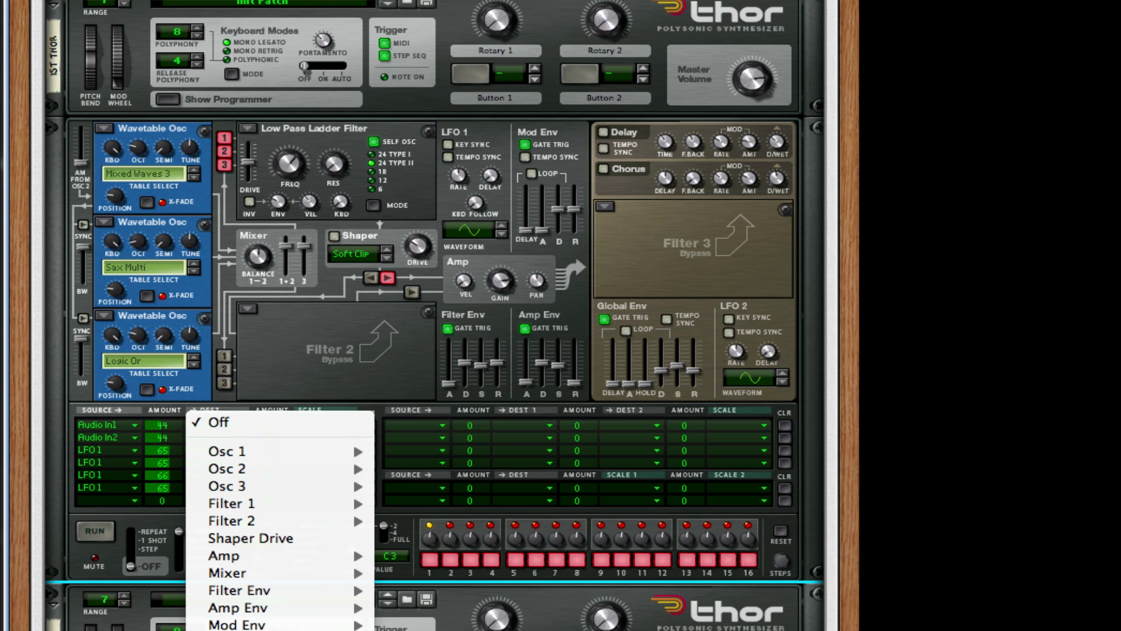
{"action": "left_click", "coordinate": [307, 402]}
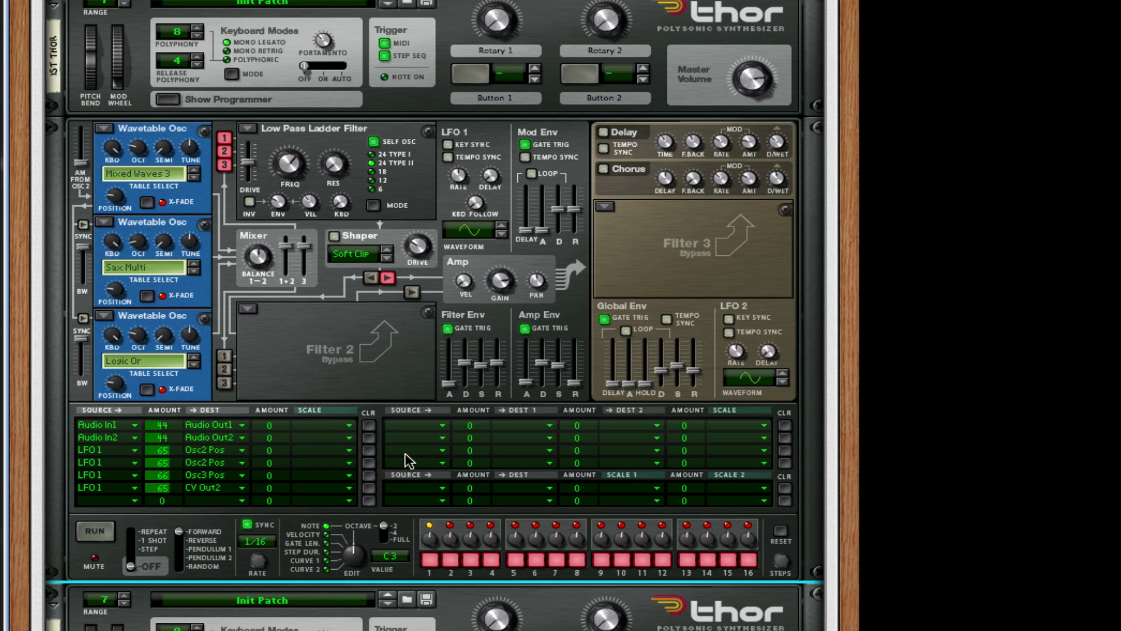
Step: Collapse the first Thor's programmer and expand the programmer of the second Thor
{"action": "scroll", "coordinate": [409, 455], "scroll_direction": "down", "scroll_amount": 6}
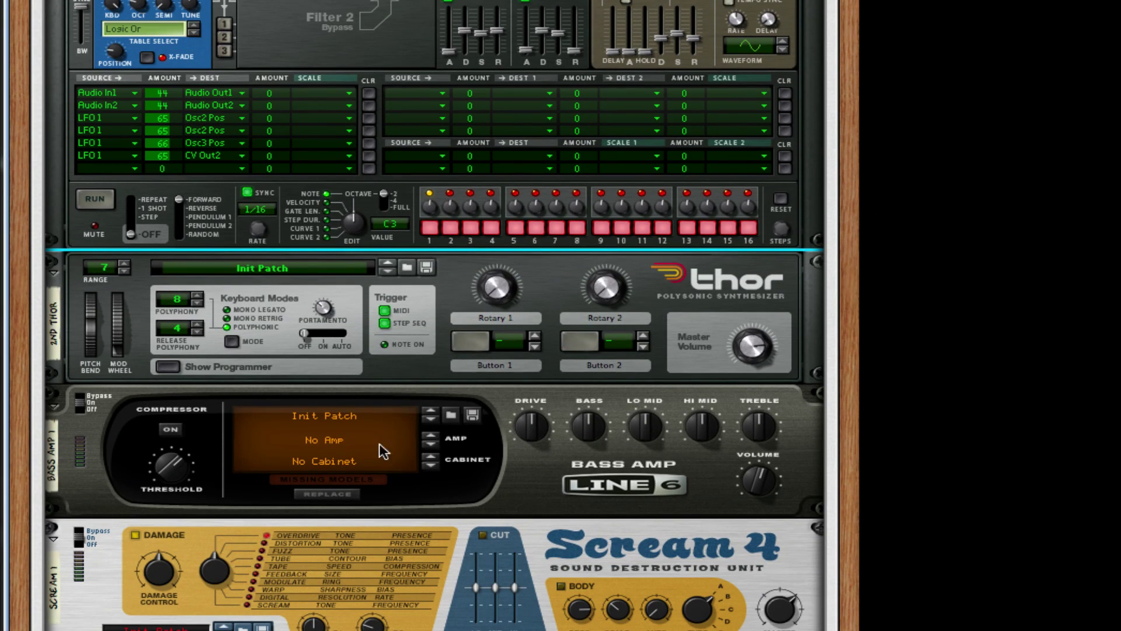
{"action": "scroll", "coordinate": [225, 175], "scroll_direction": "up", "scroll_amount": 9}
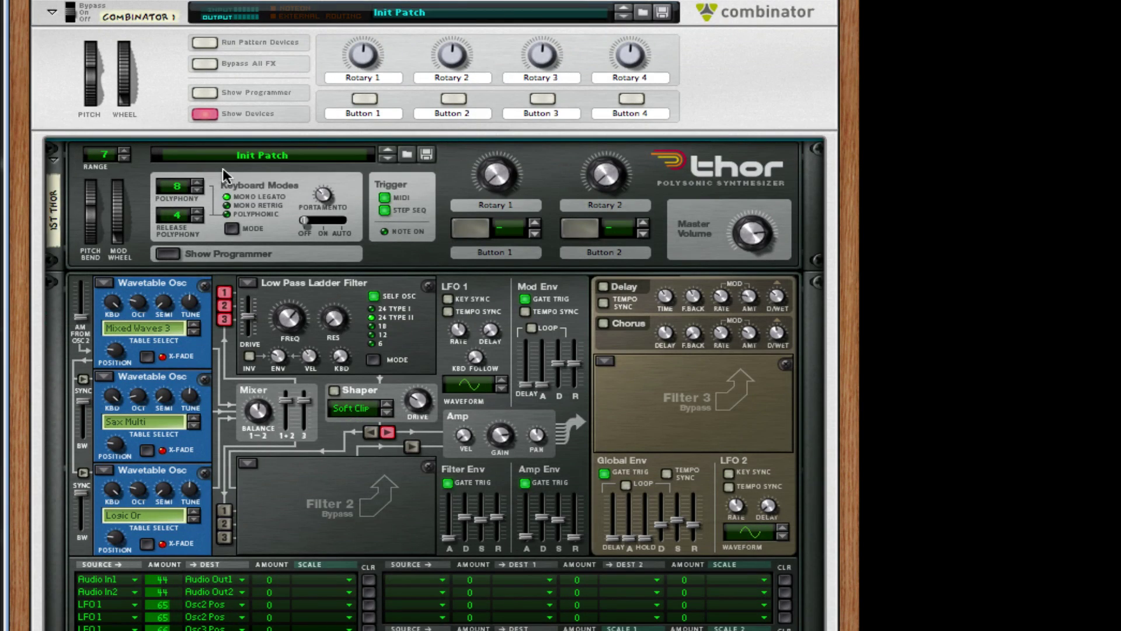
{"action": "left_click", "coordinate": [168, 255]}
{"action": "left_click", "coordinate": [166, 387]}
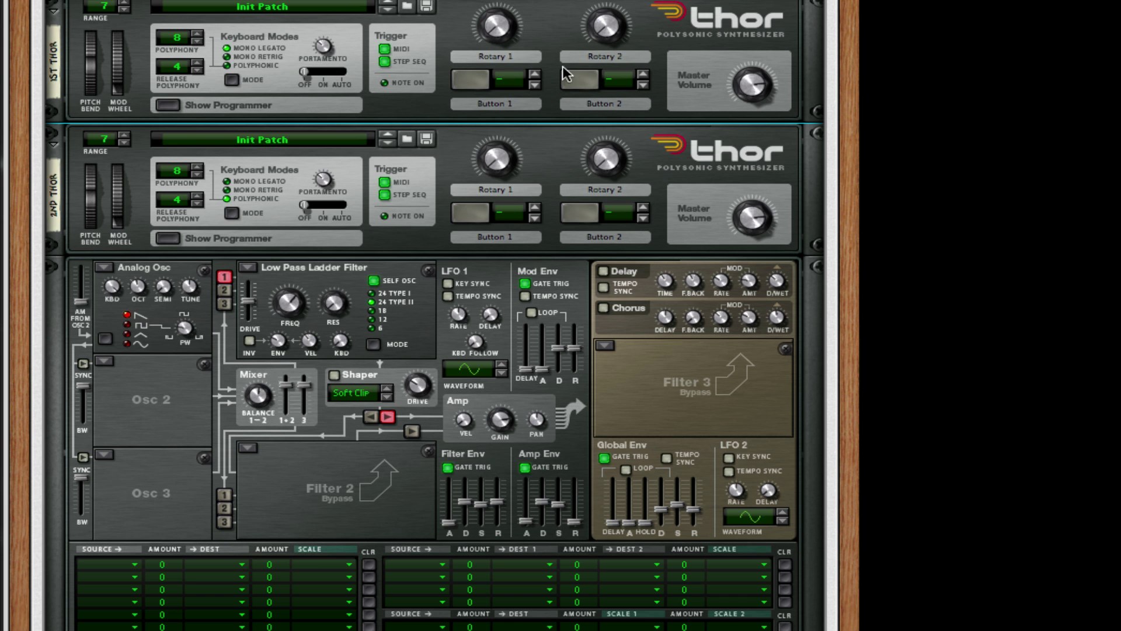
Step: Look over the second Thor's initial oscillator, filter and modulation settings and collapse its programmer
{"action": "scroll", "coordinate": [341, 420], "scroll_direction": "down", "scroll_amount": 8}
{"action": "scroll", "coordinate": [397, 377], "scroll_direction": "down", "scroll_amount": 1}
{"action": "scroll", "coordinate": [399, 377], "scroll_direction": "down", "scroll_amount": 3}
{"action": "scroll", "coordinate": [399, 376], "scroll_direction": "up", "scroll_amount": 9}
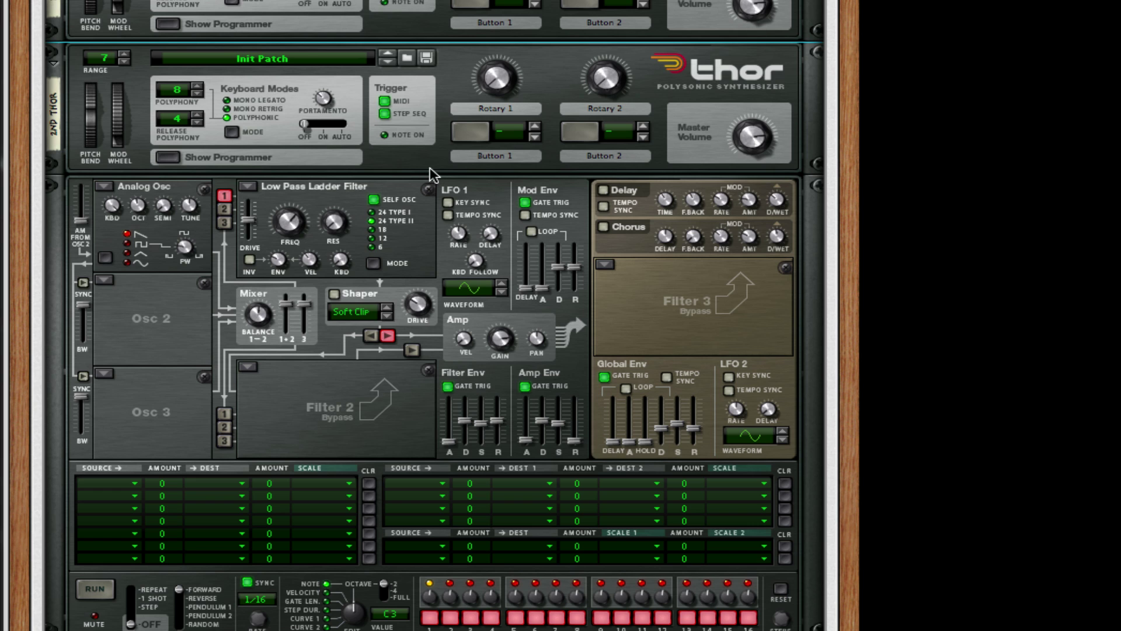
{"action": "left_click", "coordinate": [168, 158]}
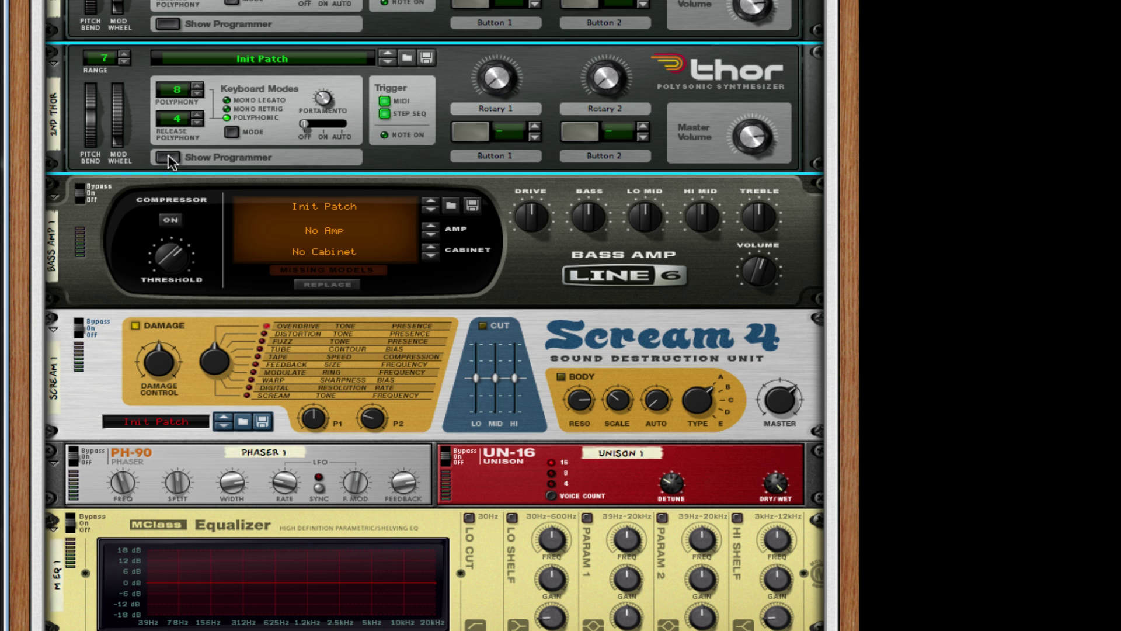
Step: Load the Nasty Lead.thor patch into the second Thor from the Desktop's Your Youtube Vids > Patches folder
{"action": "left_click", "coordinate": [407, 56]}
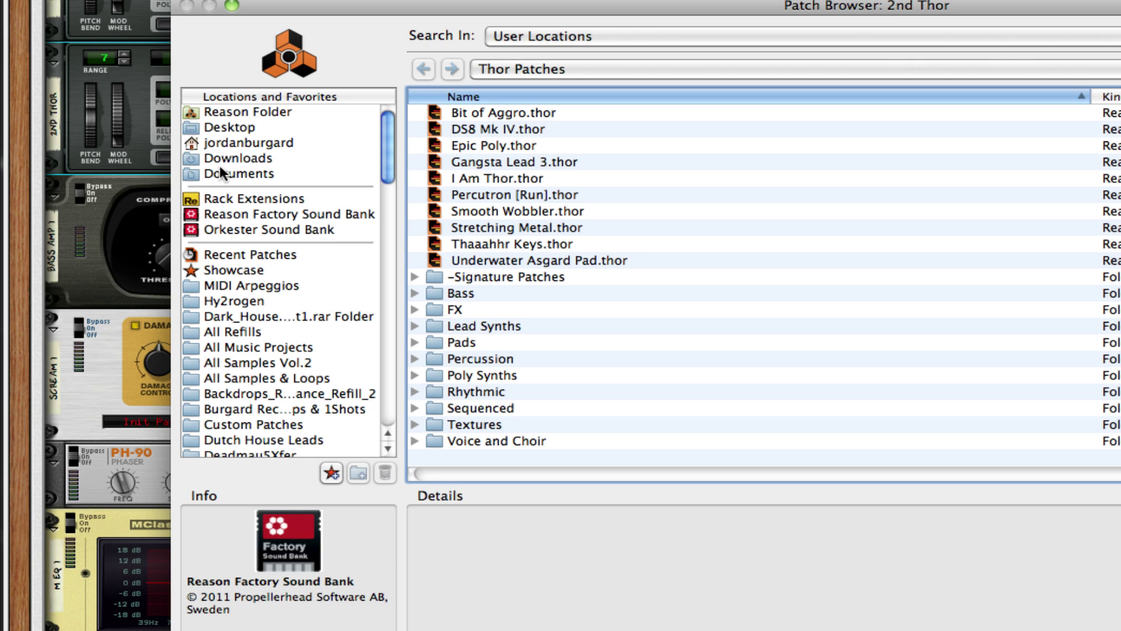
{"action": "left_click", "coordinate": [244, 129]}
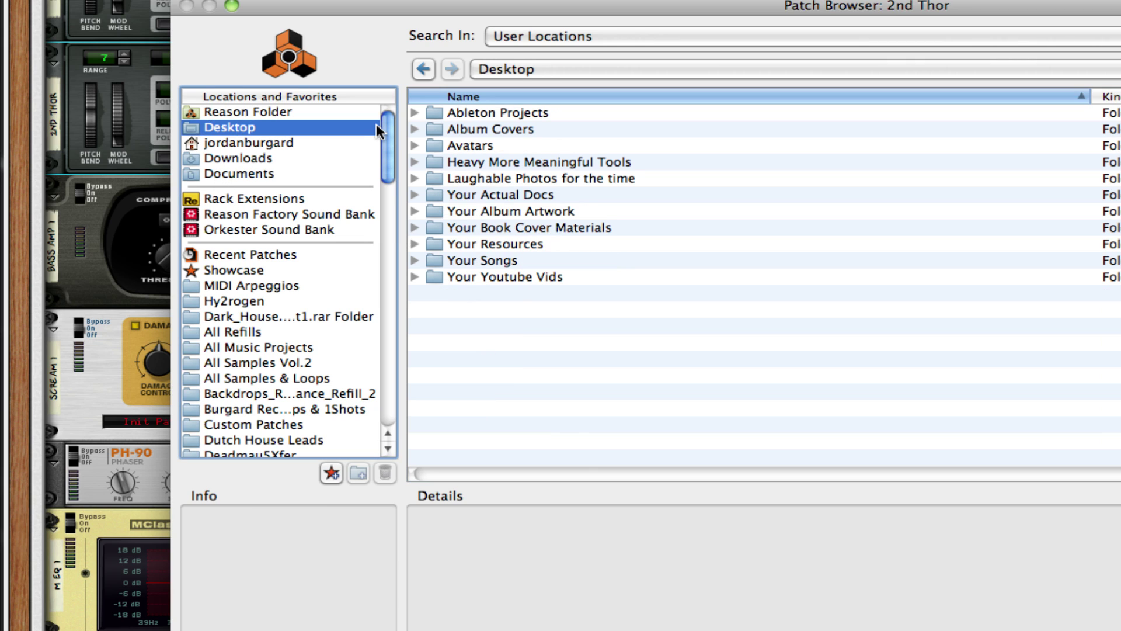
{"action": "left_click", "coordinate": [416, 277]}
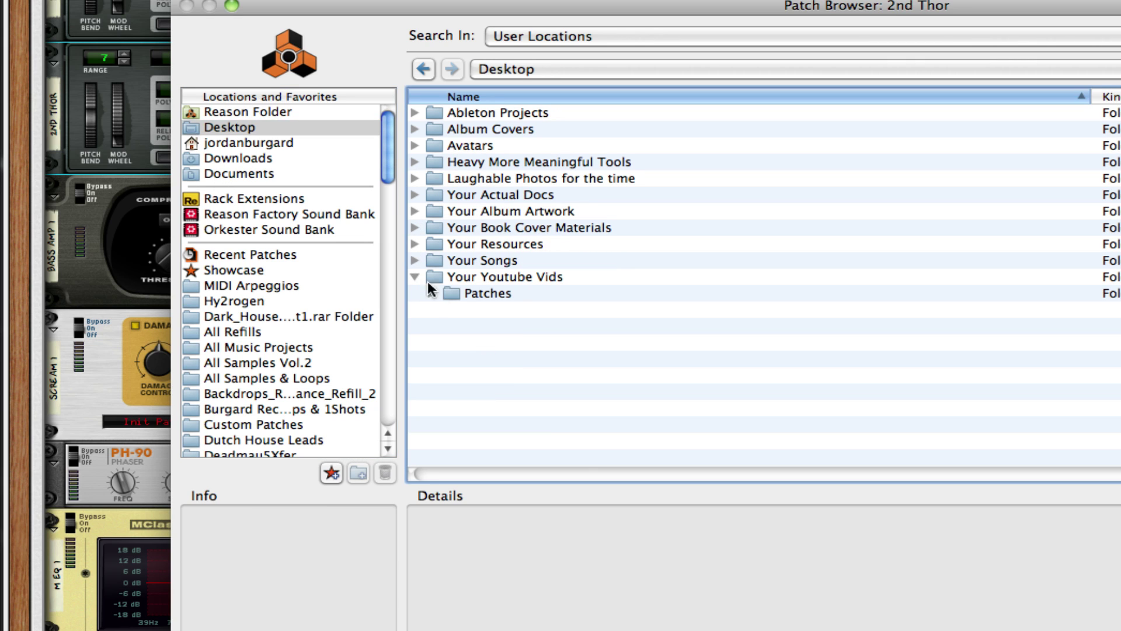
{"action": "left_click", "coordinate": [432, 293]}
{"action": "left_click", "coordinate": [491, 309]}
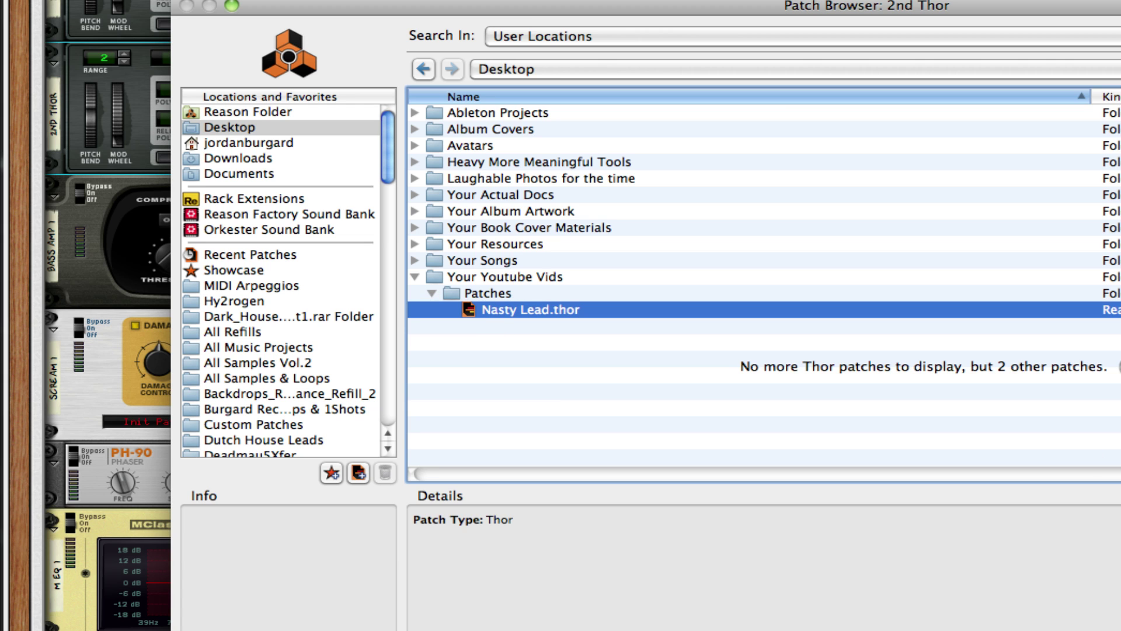
{"action": "key", "text": "Return"}
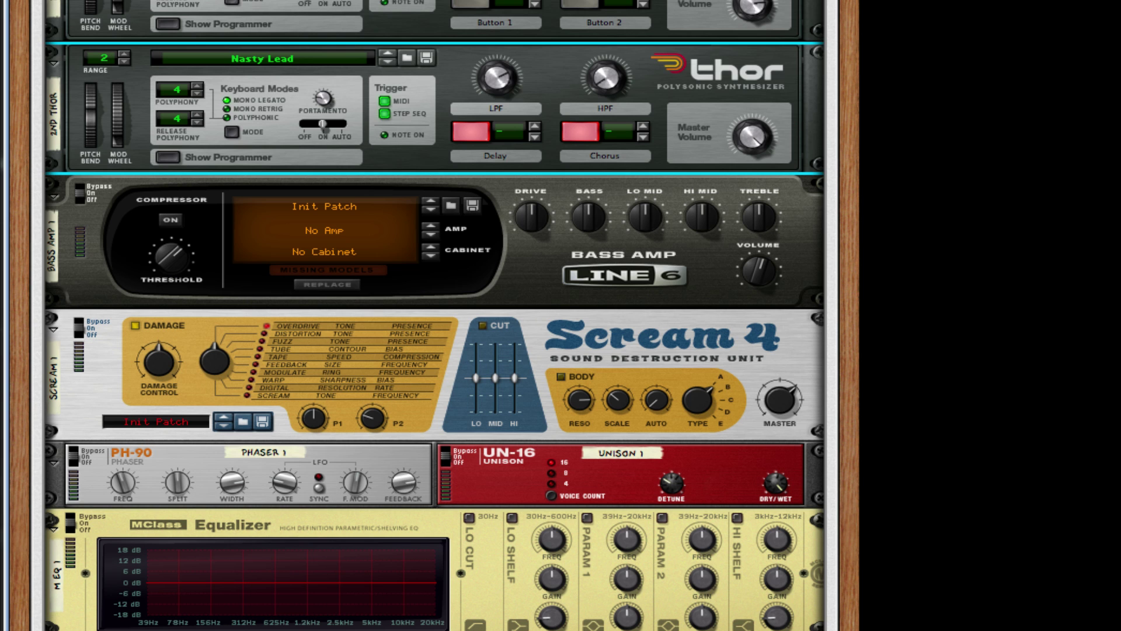
Step: Review the Nasty Lead settings in the second Thor's programmer and collapse it again
{"action": "left_click", "coordinate": [168, 158]}
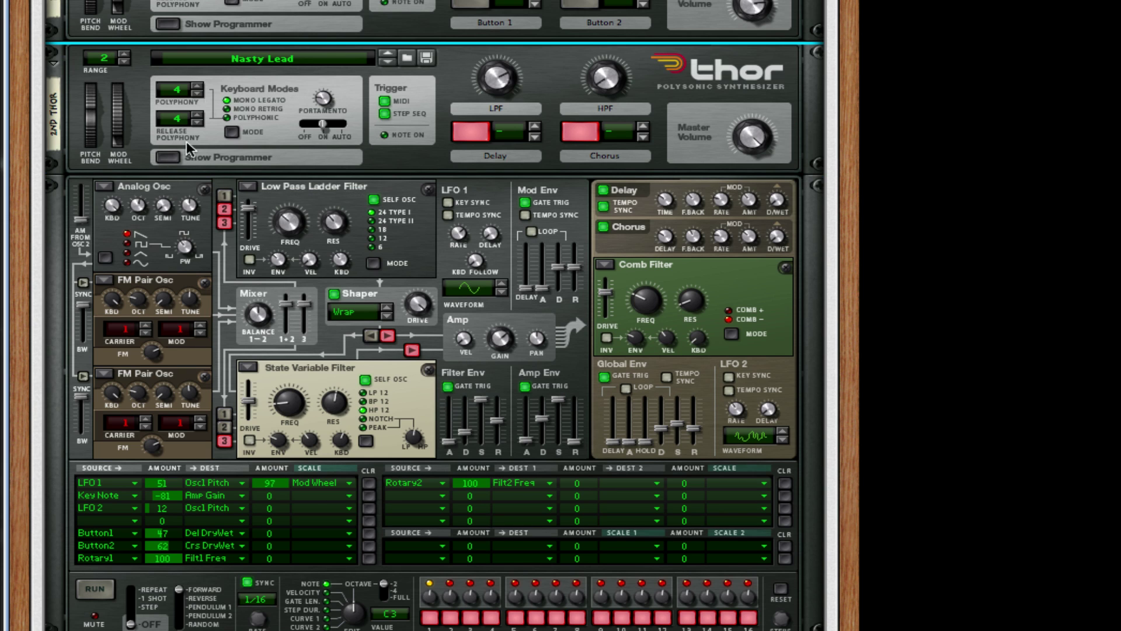
{"action": "scroll", "coordinate": [334, 302], "scroll_direction": "down", "scroll_amount": 3}
{"action": "scroll", "coordinate": [318, 286], "scroll_direction": "up", "scroll_amount": 5}
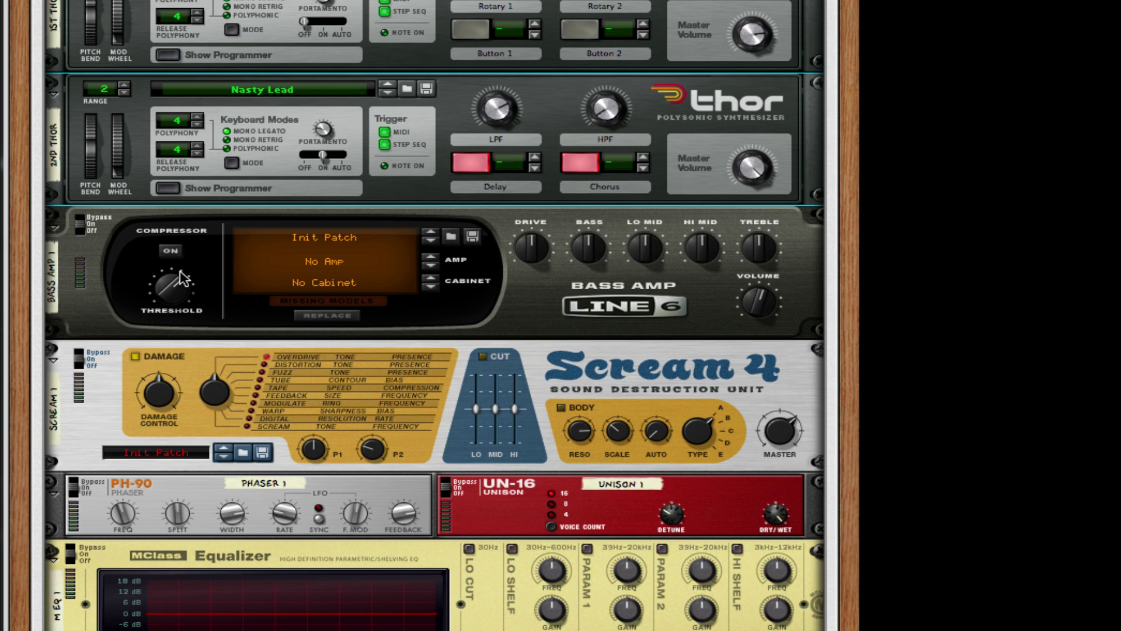
Step: Turn on the compressor of the first Line 6 Bass Amp and lower the Damage Control on Scream 4
{"action": "left_click", "coordinate": [172, 252]}
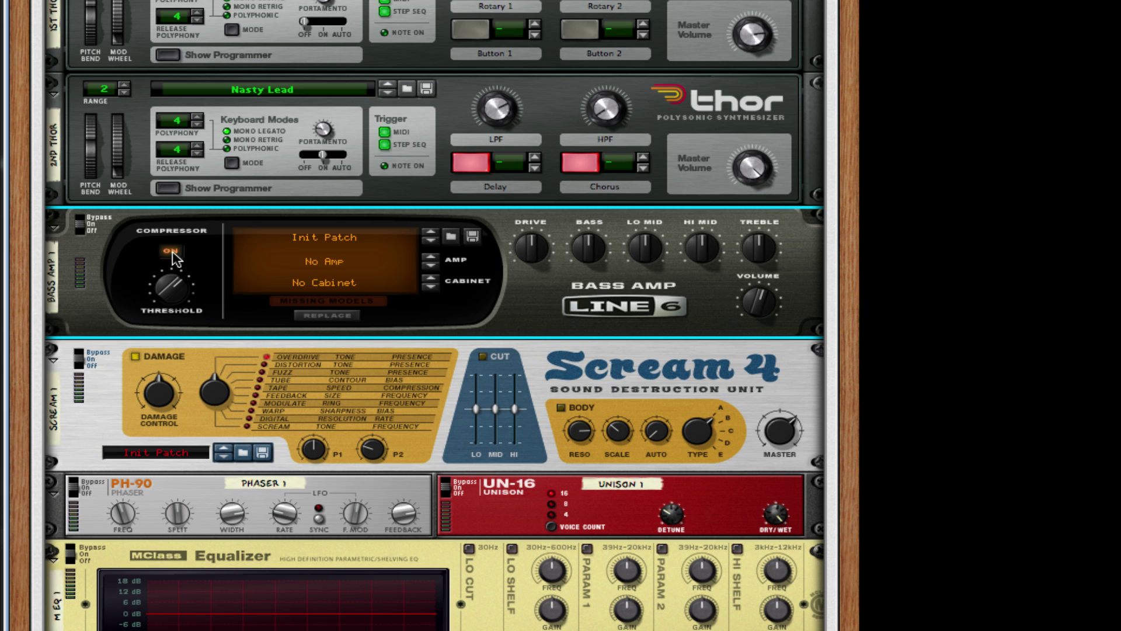
{"action": "scroll", "coordinate": [599, 374], "scroll_direction": "down", "scroll_amount": 5}
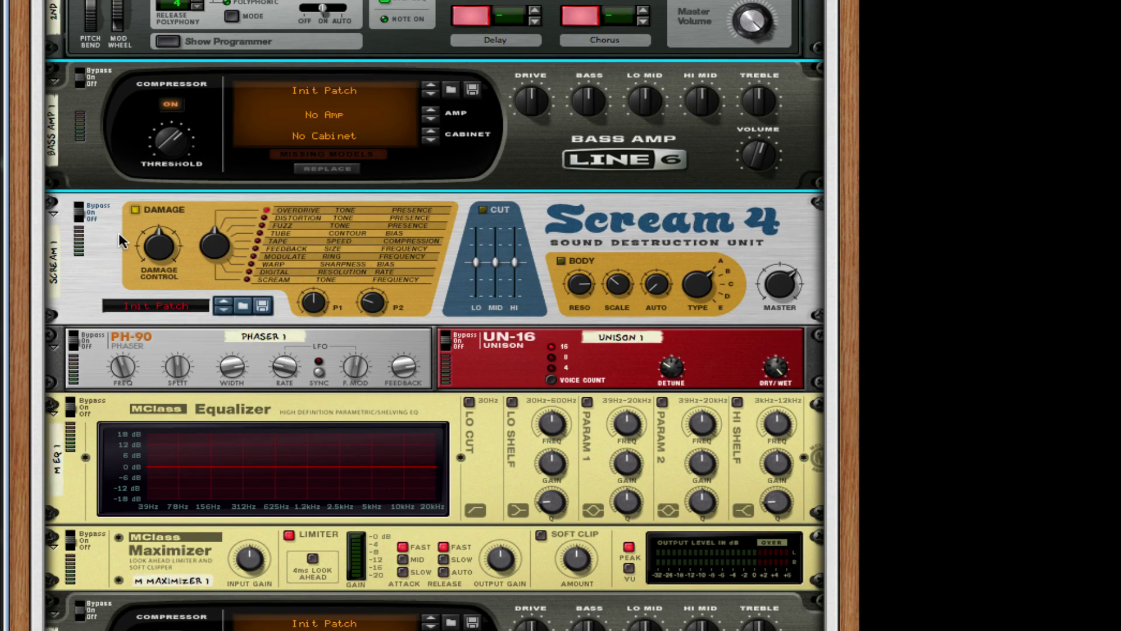
{"action": "left_click_drag", "start_coordinate": [150, 248], "coordinate": [152, 259]}
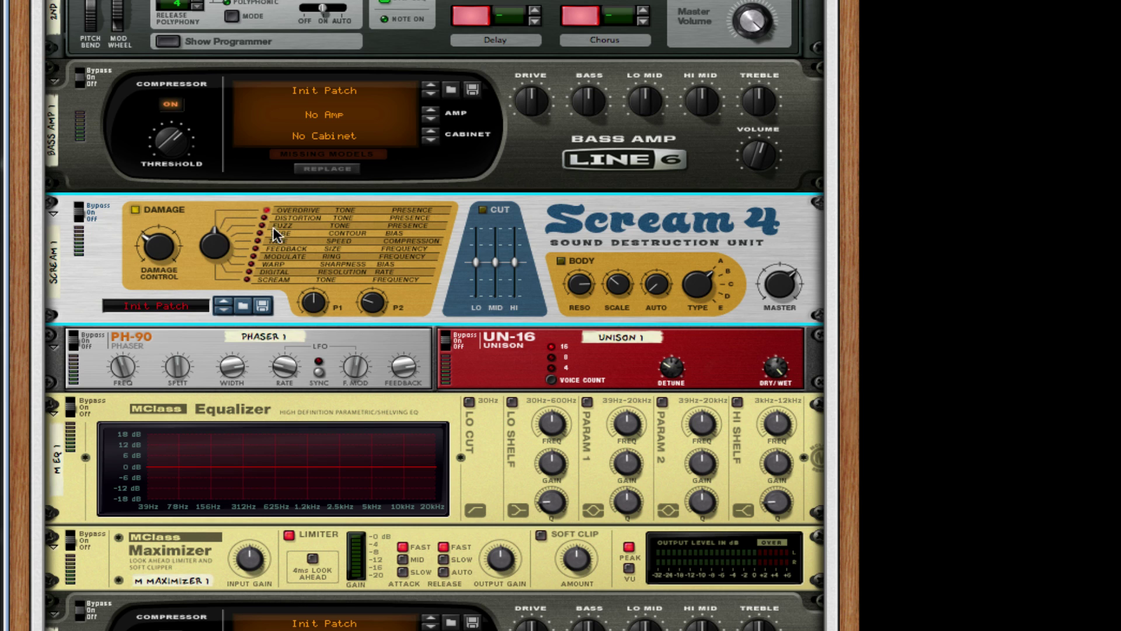
Step: Raise Scream 4's P1 to about its maximum and set P2 to 86
{"action": "scroll", "coordinate": [339, 211], "scroll_direction": "down", "scroll_amount": 1}
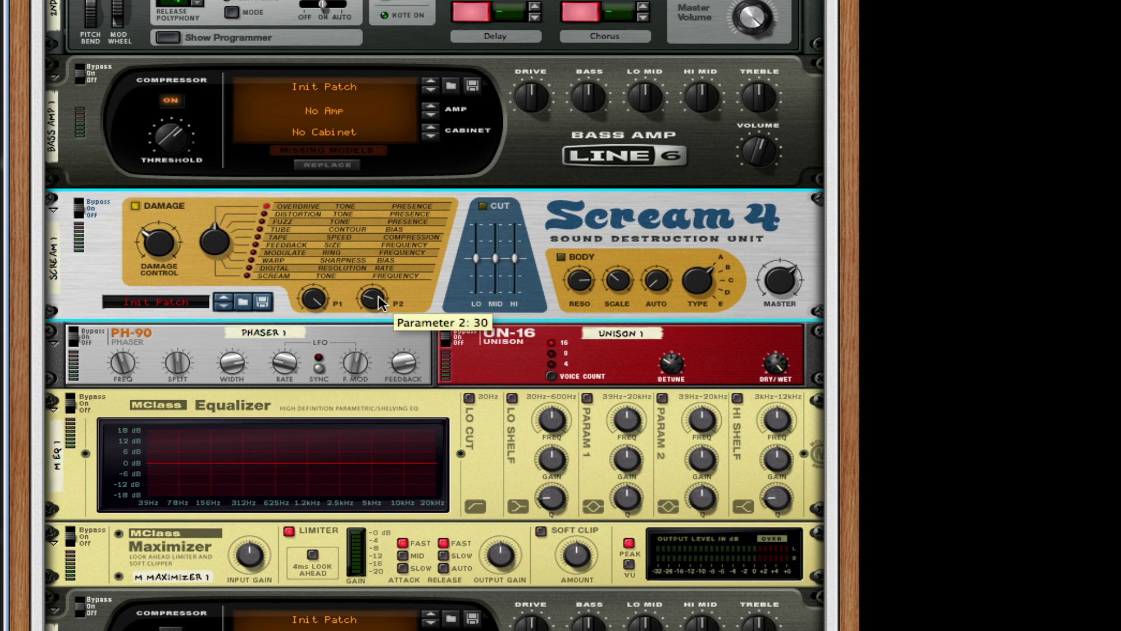
{"action": "left_click_drag", "start_coordinate": [378, 302], "coordinate": [388, 268]}
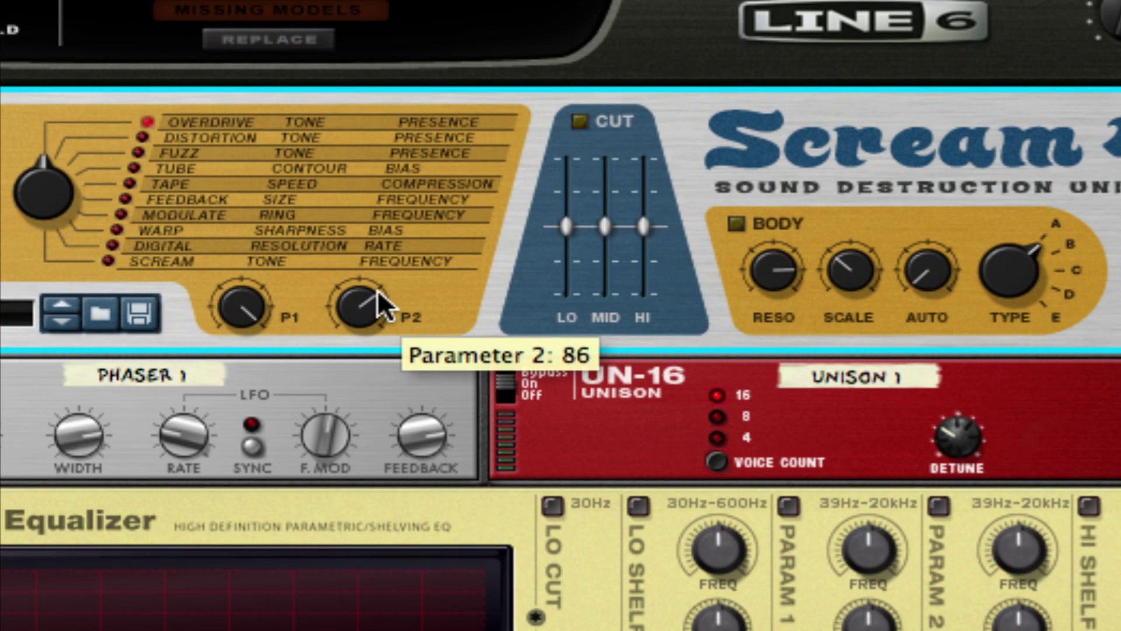
{"action": "mouse_move", "coordinate": [564, 223]}
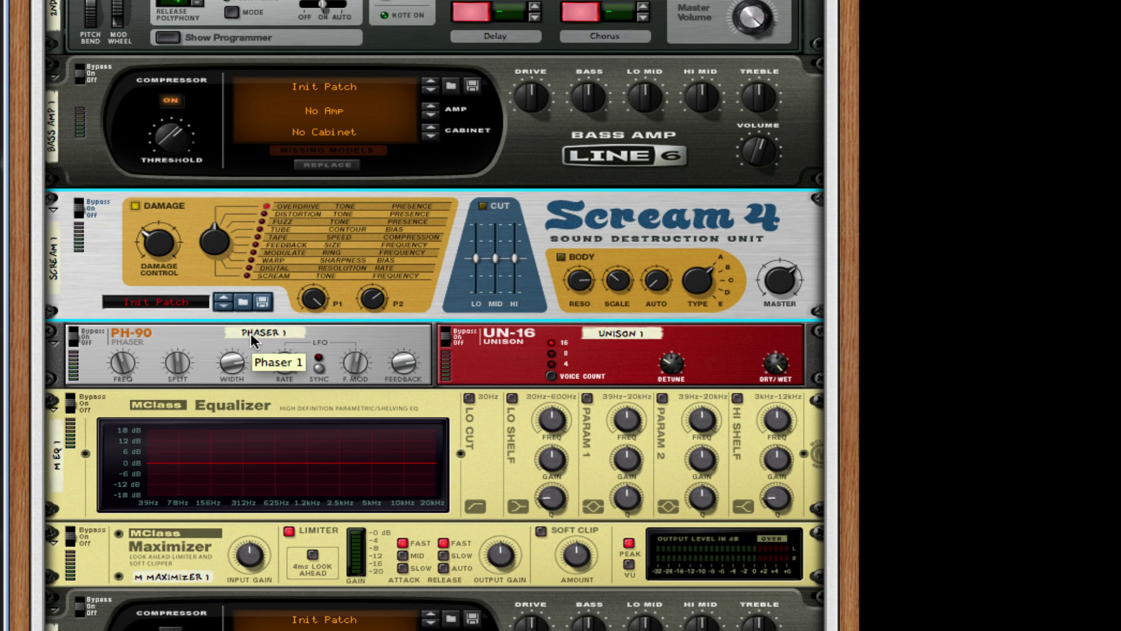
Step: Lower the PH-90 phaser's Freq and set its Split to 76
{"action": "left_click_drag", "start_coordinate": [110, 362], "coordinate": [118, 366]}
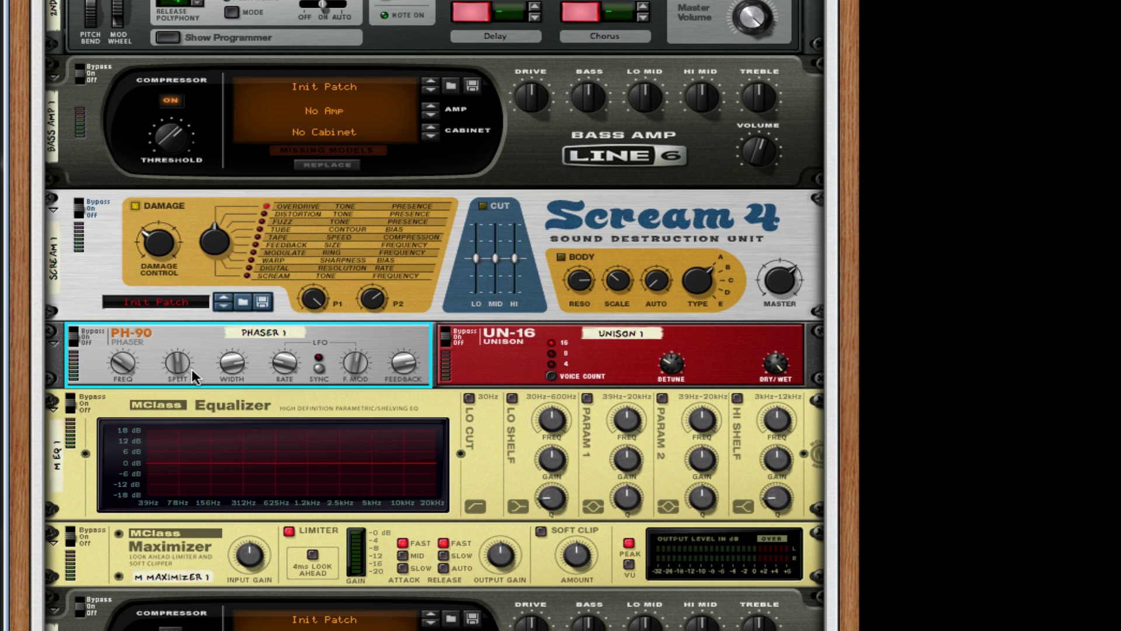
{"action": "left_click_drag", "start_coordinate": [170, 366], "coordinate": [171, 360]}
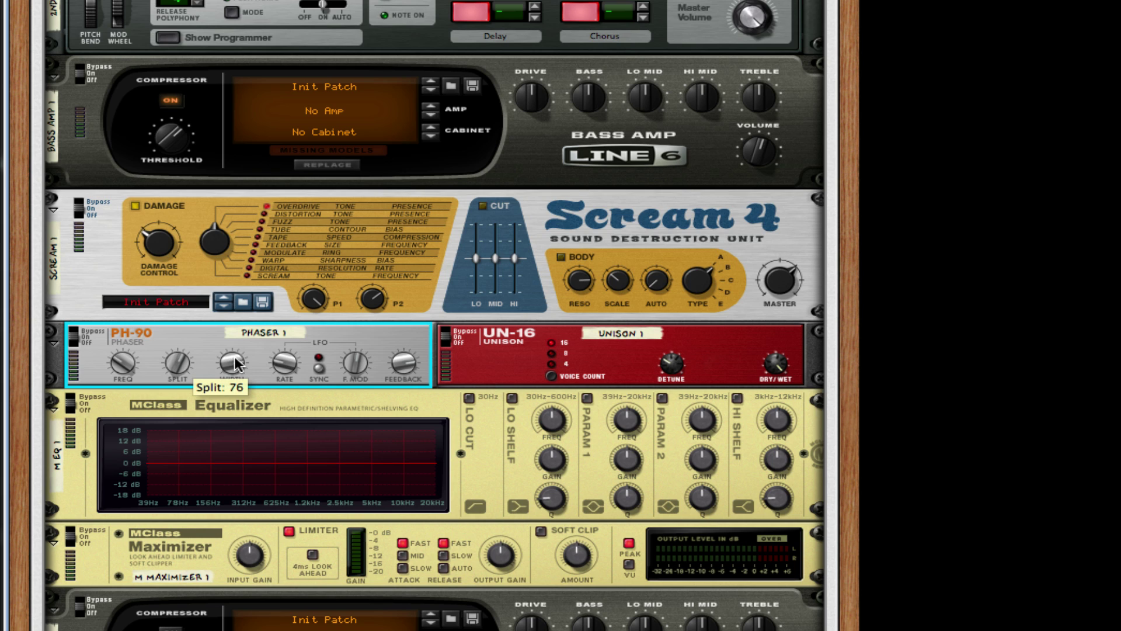
Step: Lower the Width of the PH-90 phaser and the Dry/Wet of the UN-16 unison
{"action": "left_click_drag", "start_coordinate": [225, 359], "coordinate": [227, 395]}
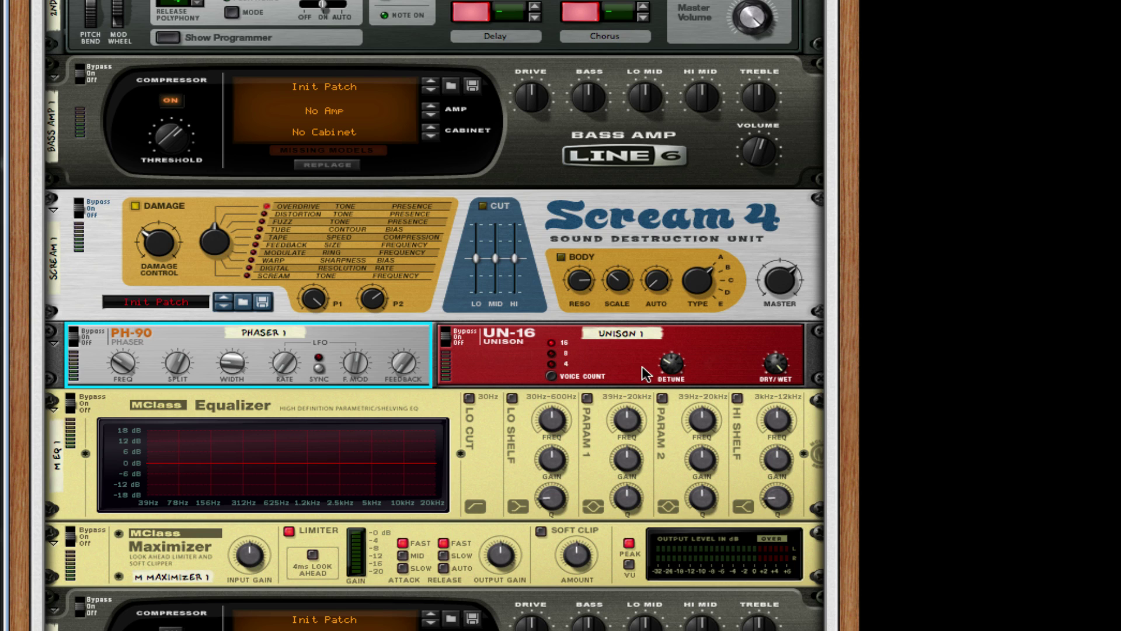
{"action": "left_click_drag", "start_coordinate": [775, 374], "coordinate": [761, 417]}
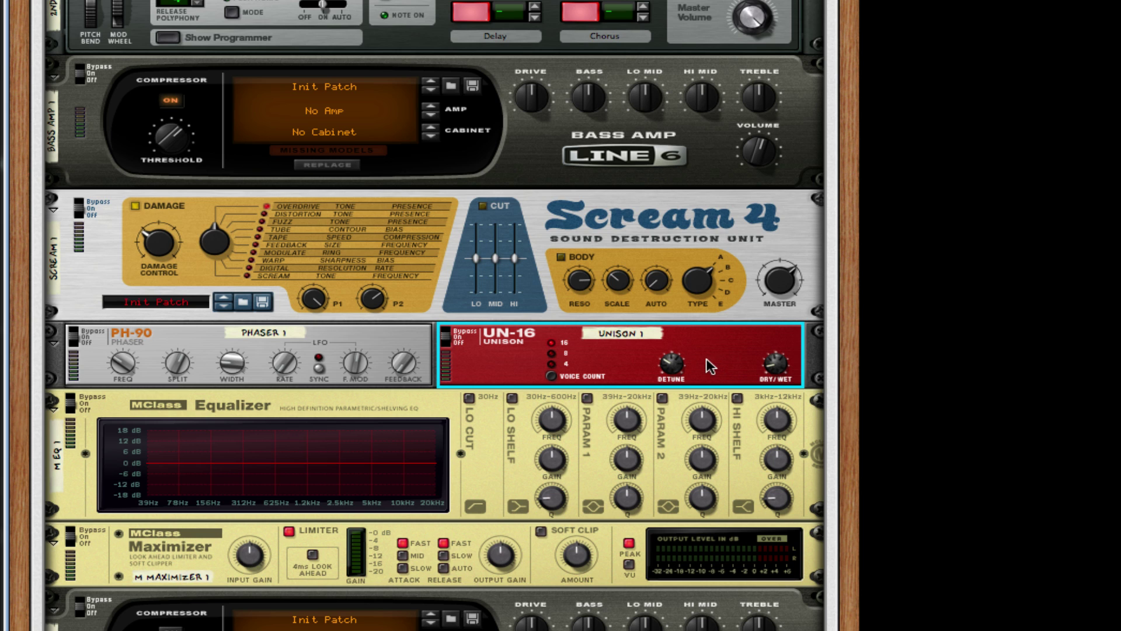
Step: Enable the Lo Cut, Param 1, Param 2 and Hi Shelf bands on the MClass Equalizer
{"action": "scroll", "coordinate": [446, 341], "scroll_direction": "down", "scroll_amount": 4}
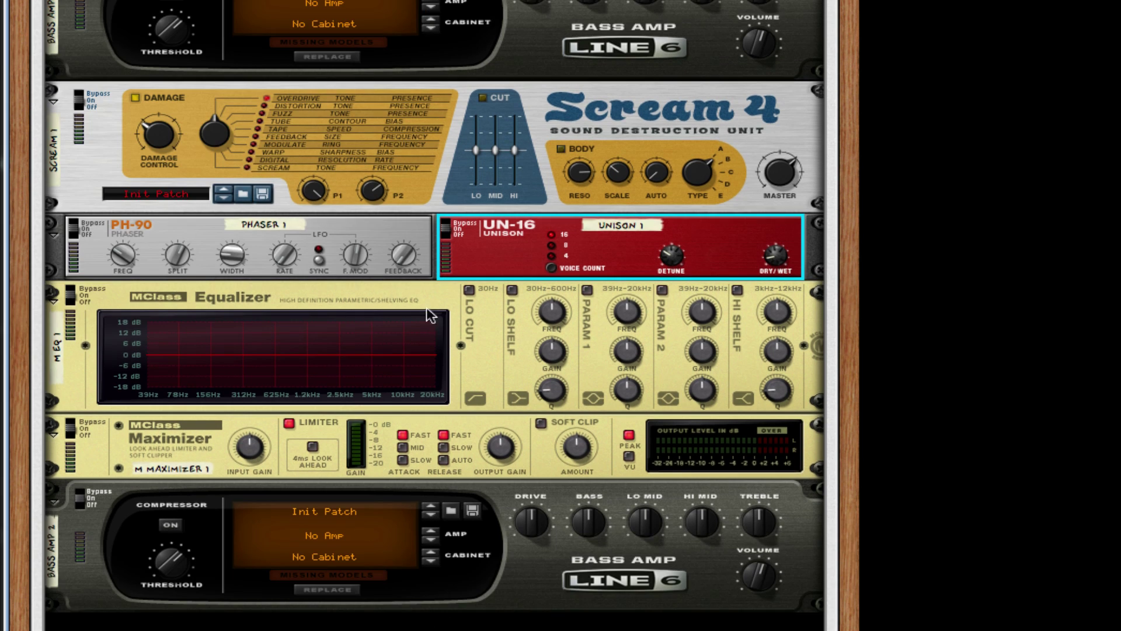
{"action": "left_click", "coordinate": [470, 289]}
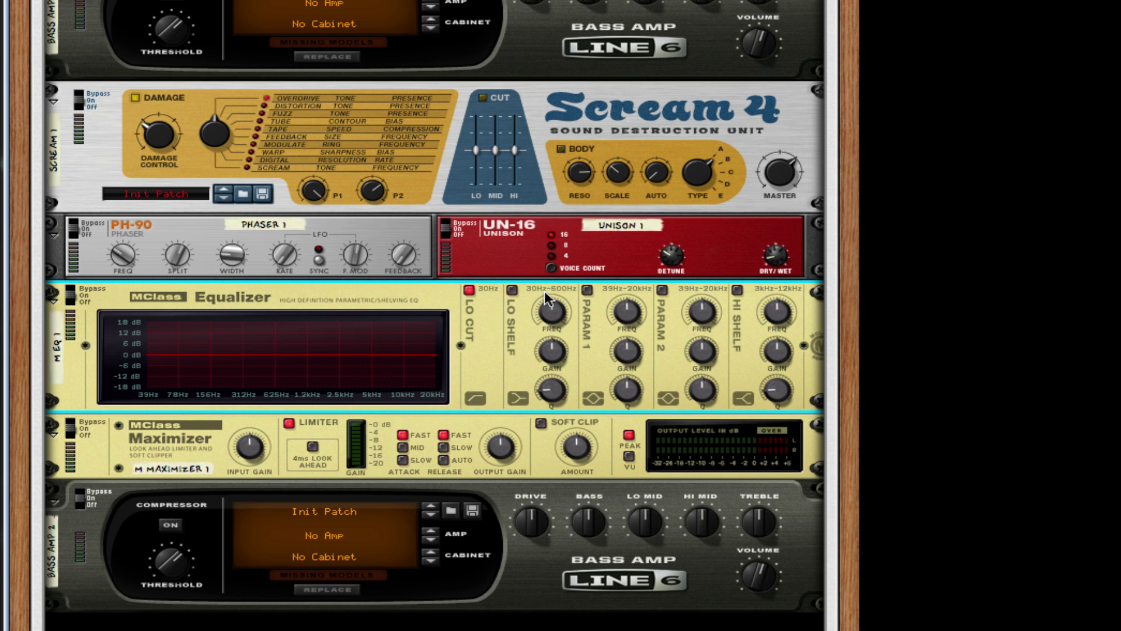
{"action": "left_click", "coordinate": [588, 290]}
{"action": "left_click", "coordinate": [662, 290]}
{"action": "left_click", "coordinate": [738, 290]}
Step: Shape Param 1 and Param 2 into narrow, deep cuts at about 200 Hz and 2.5 kHz, with minimum Gain and maximum Q
{"action": "left_click_drag", "start_coordinate": [634, 315], "coordinate": [642, 474]}
{"action": "left_click_drag", "start_coordinate": [627, 390], "coordinate": [635, 368]}
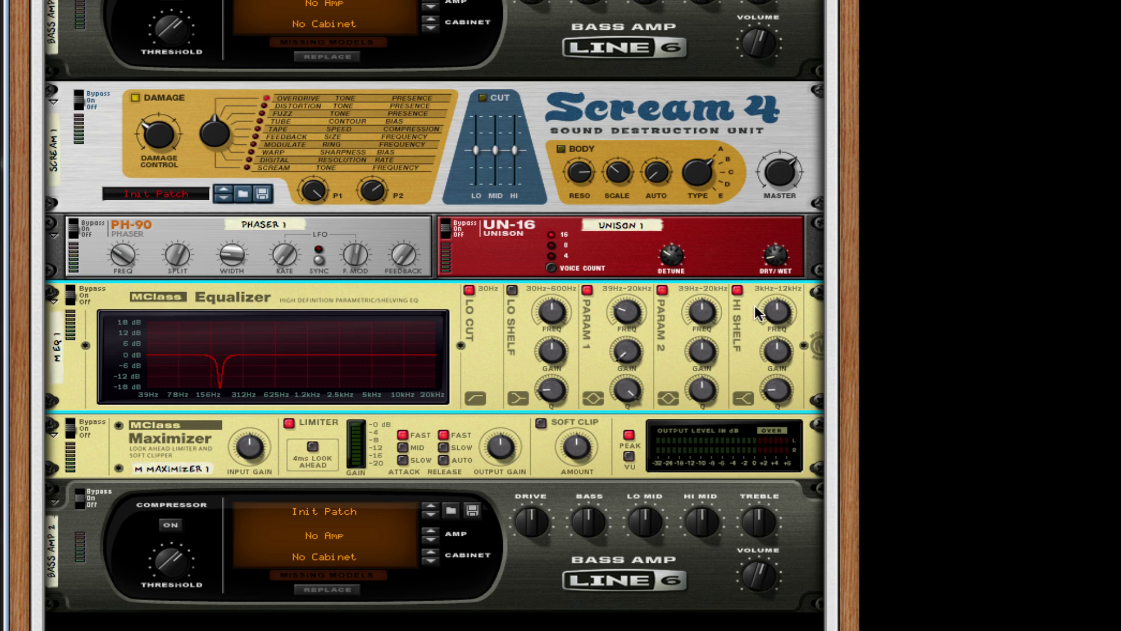
{"action": "left_click_drag", "start_coordinate": [707, 314], "coordinate": [706, 303]}
{"action": "left_click_drag", "start_coordinate": [706, 349], "coordinate": [726, 545]}
{"action": "left_click_drag", "start_coordinate": [702, 390], "coordinate": [704, 354]}
Step: Set the equalizer's Hi Shelf to minimum Freq and Q with a Gain of about 1.7 dB
{"action": "left_click_drag", "start_coordinate": [776, 312], "coordinate": [784, 400]}
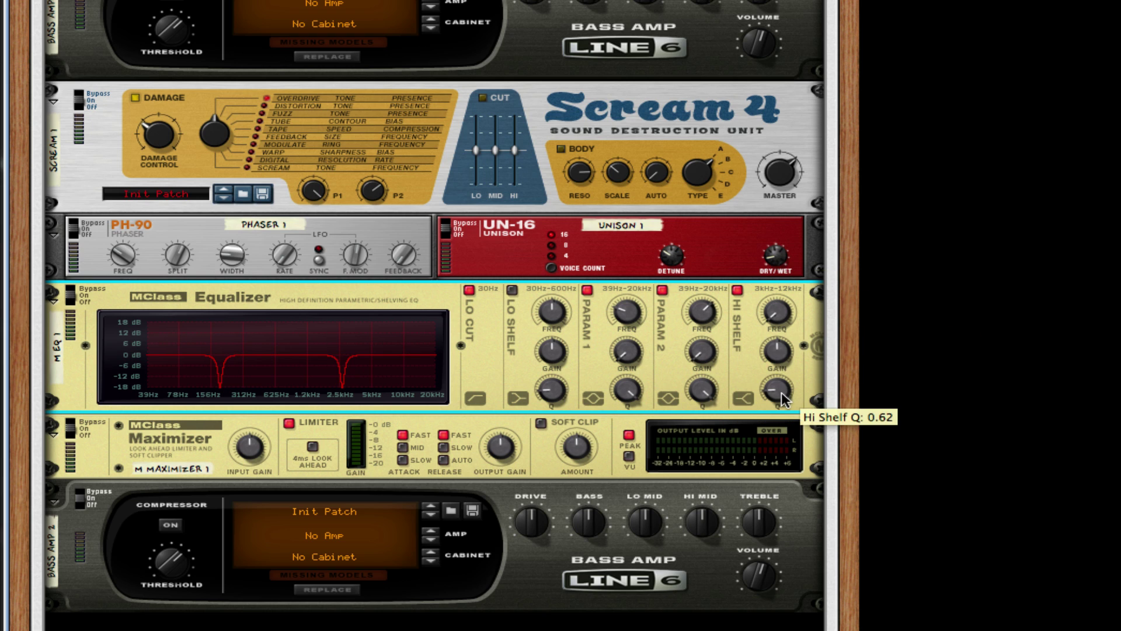
{"action": "left_click_drag", "start_coordinate": [777, 345], "coordinate": [776, 342]}
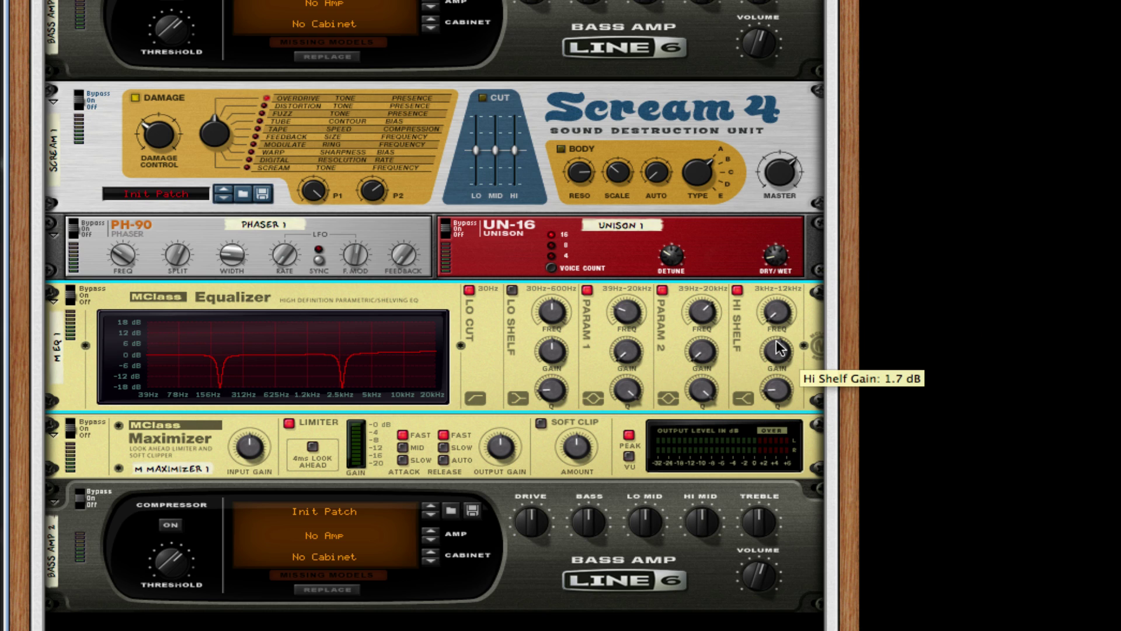
{"action": "left_click_drag", "start_coordinate": [777, 390], "coordinate": [798, 486]}
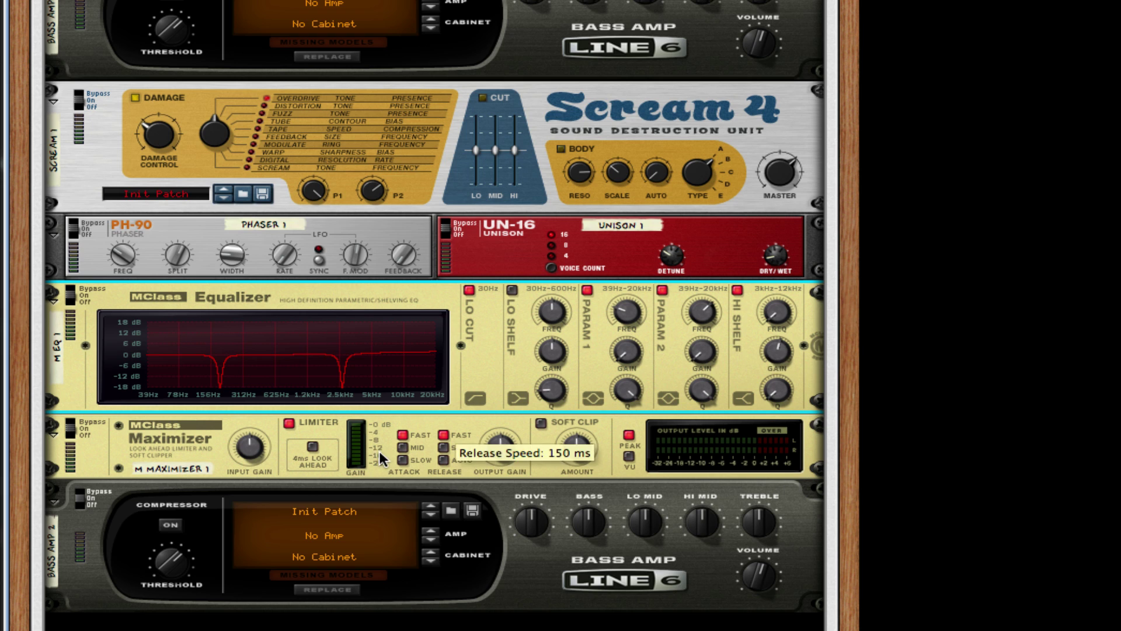
Step: Set the Maximizer to full Soft Clip, Auto release and no limiter, and turn on the second Bass Amp's compressor
{"action": "left_click", "coordinate": [542, 423]}
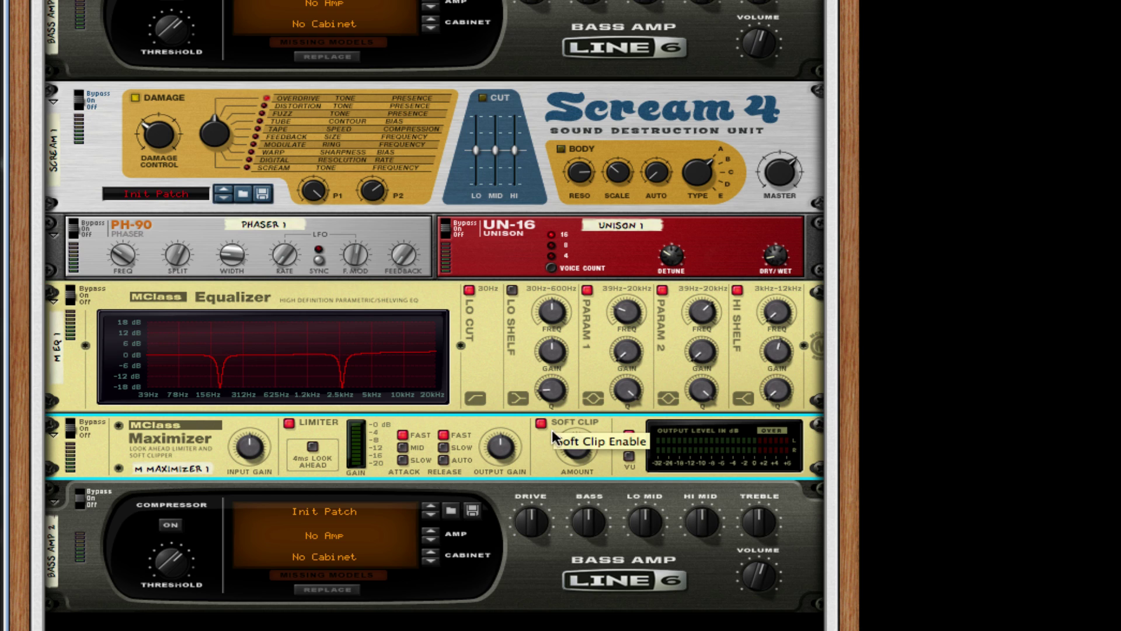
{"action": "left_click_drag", "start_coordinate": [586, 454], "coordinate": [572, 393]}
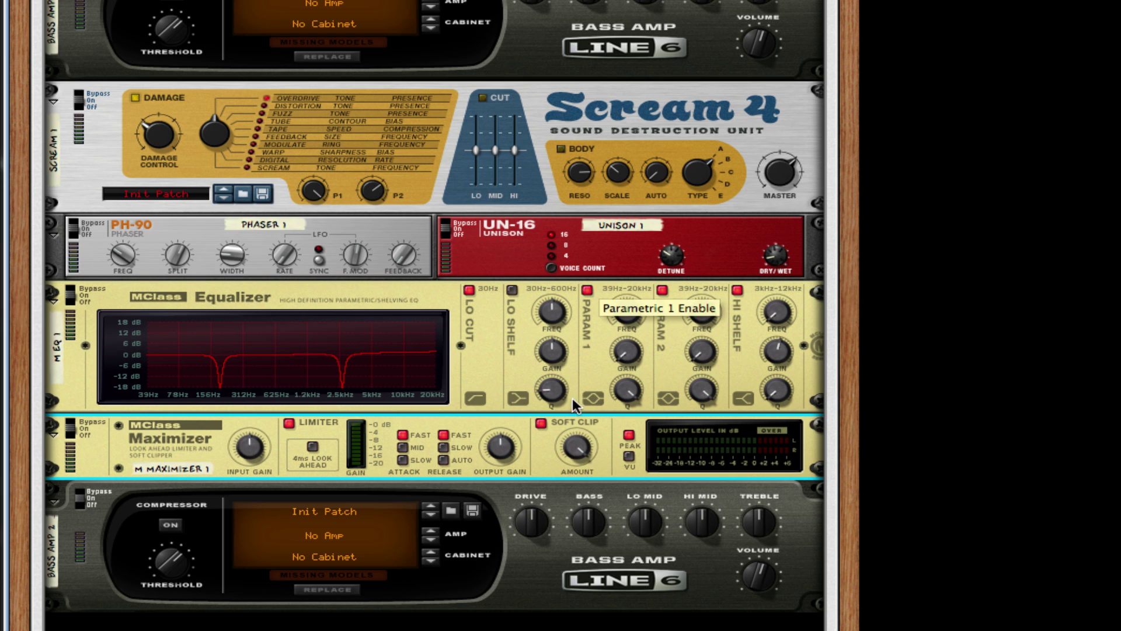
{"action": "left_click", "coordinate": [443, 459]}
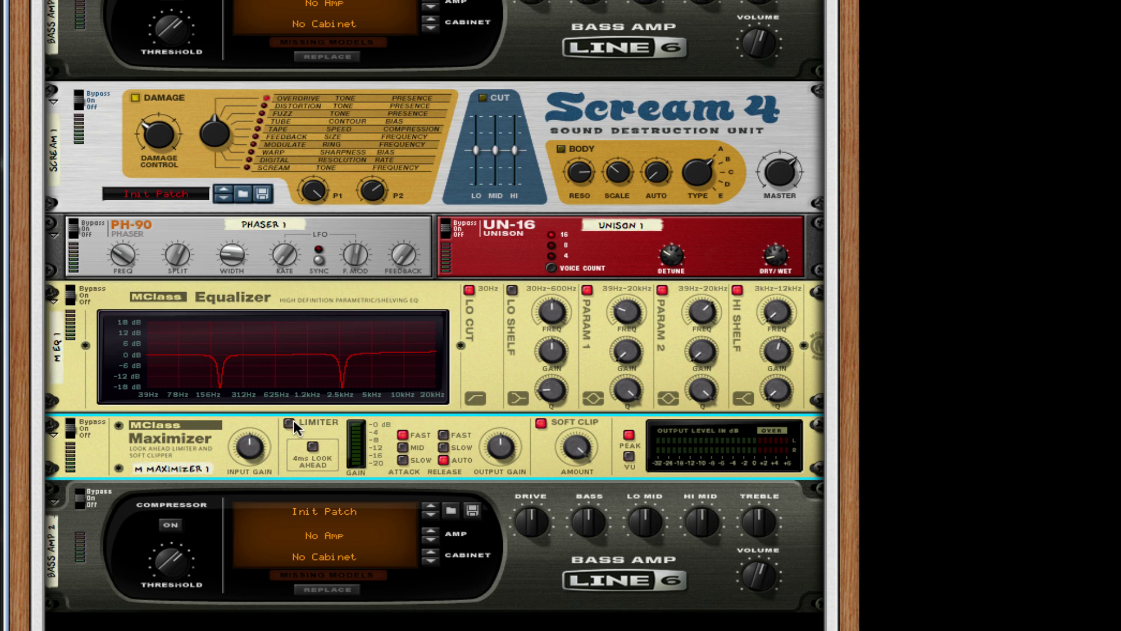
{"action": "left_click", "coordinate": [170, 525]}
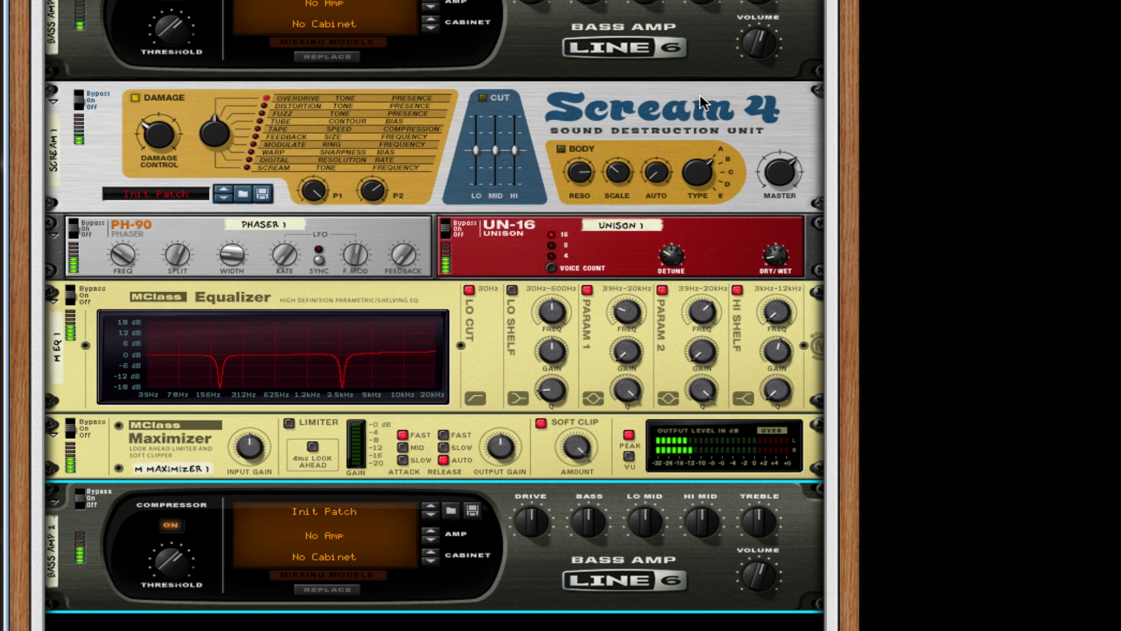
Step: Enable Scream 4's Body with a different Type, Resonance 8, lower Scale and slightly raised Auto, and audition the sound
{"action": "left_click_drag", "start_coordinate": [709, 179], "coordinate": [706, 166]}
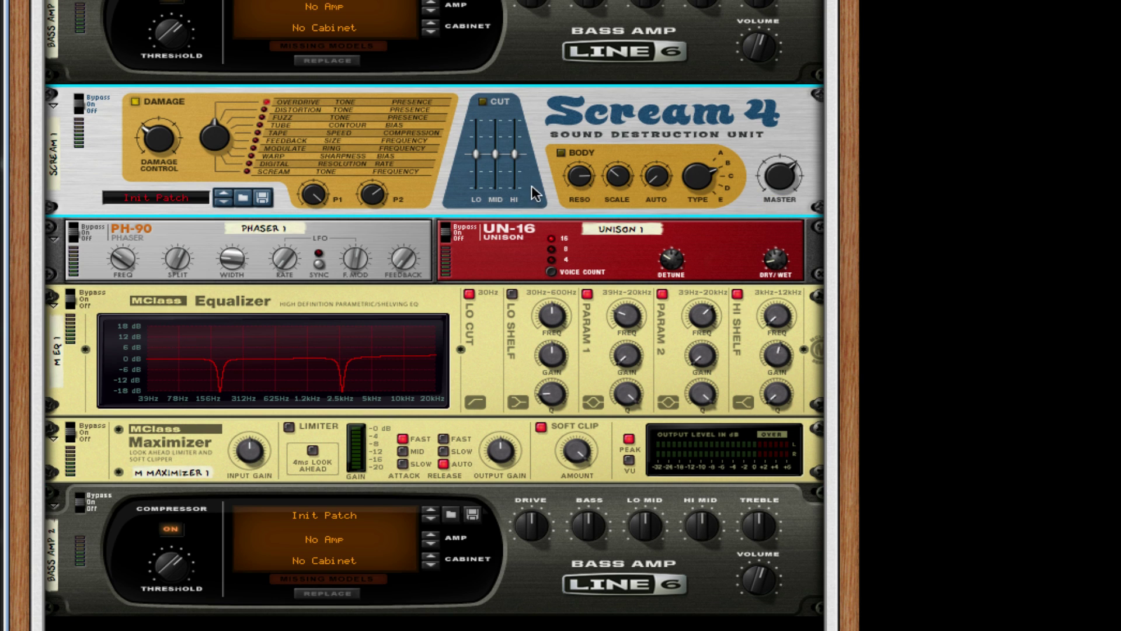
{"action": "left_click_drag", "start_coordinate": [579, 175], "coordinate": [580, 204]}
{"action": "left_click", "coordinate": [560, 153]}
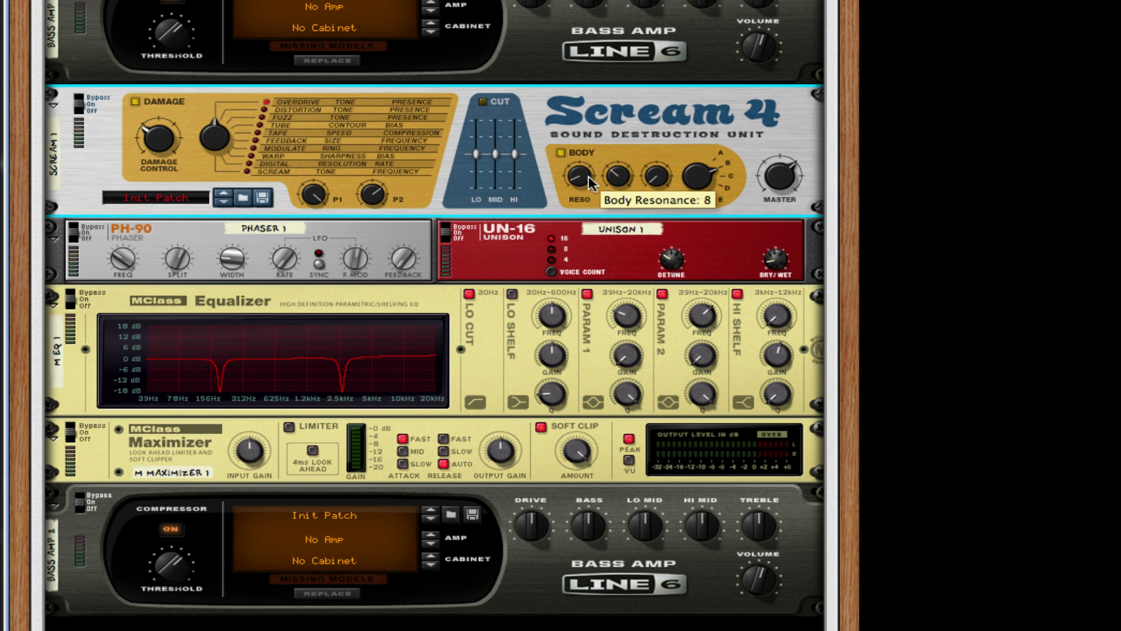
{"action": "left_click_drag", "start_coordinate": [621, 174], "coordinate": [618, 189]}
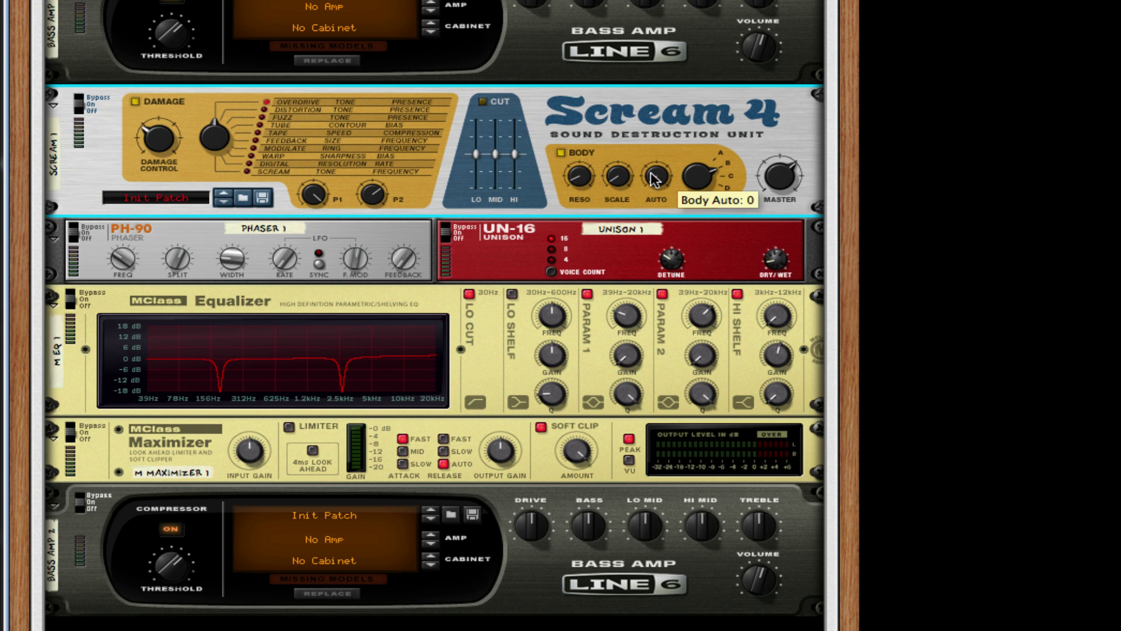
{"action": "left_click_drag", "start_coordinate": [644, 185], "coordinate": [652, 175]}
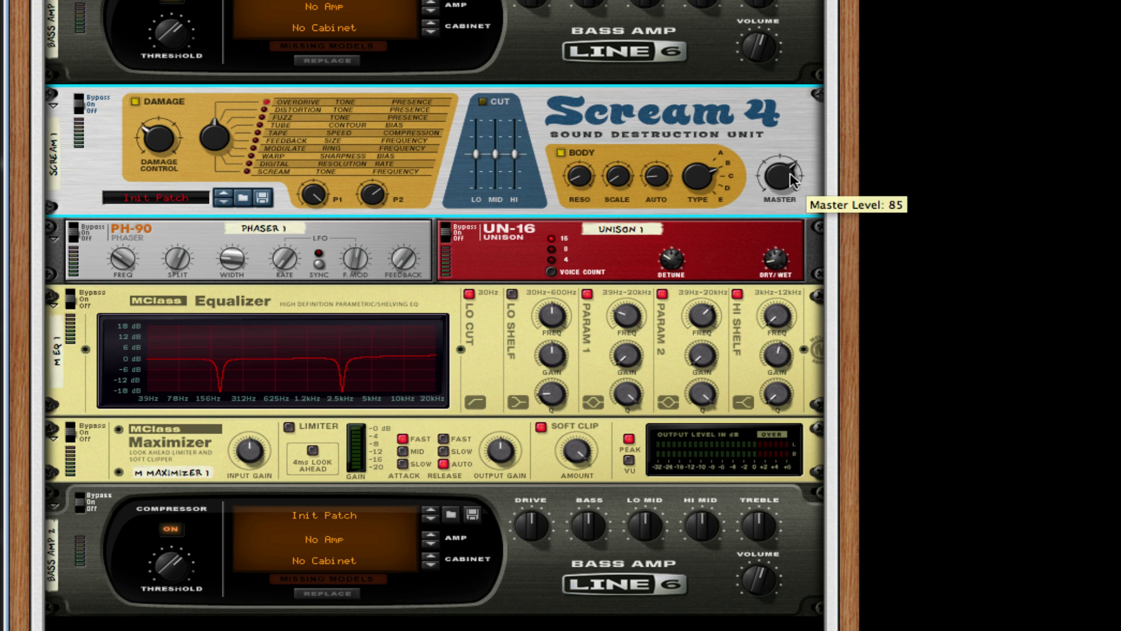
{"action": "key", "text": "space"}
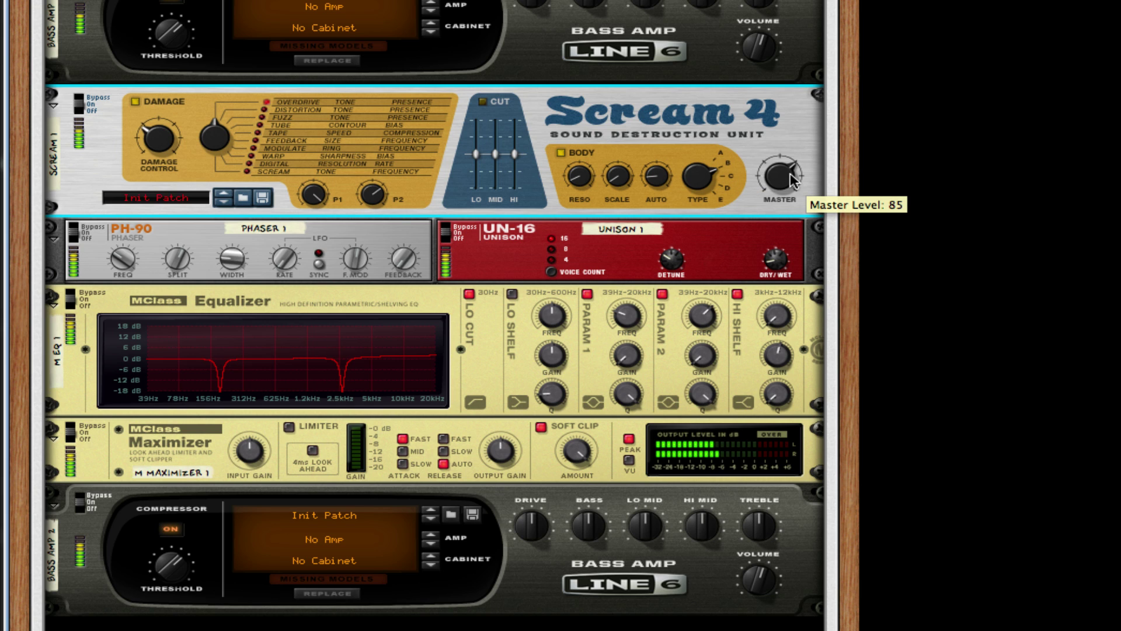
{"action": "key", "text": "space"}
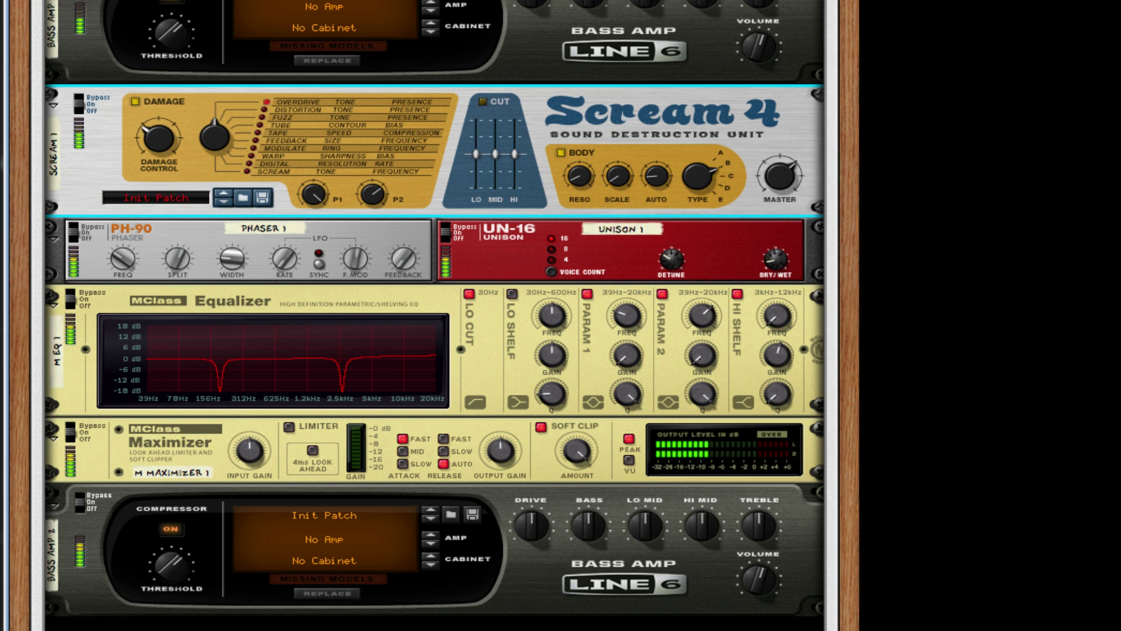
Step: Cable Scream 4's P2 CV input to the first Thor's CV 1 modulation output on the back of the rack
{"action": "left_click", "coordinate": [551, 299]}
{"action": "key", "text": "Tab"}
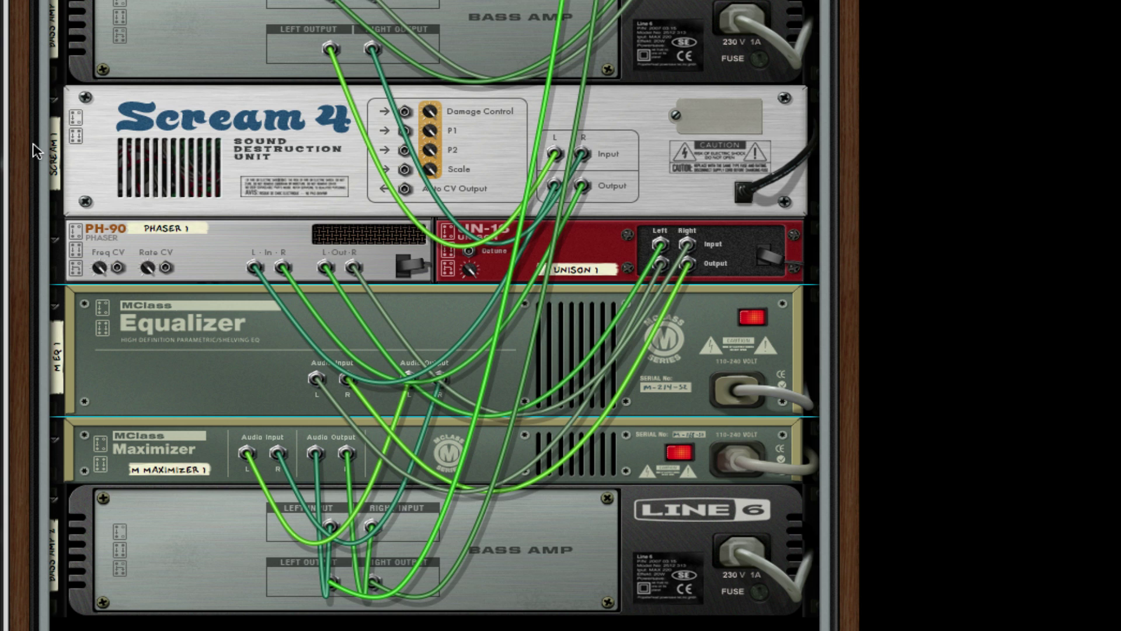
{"action": "left_click", "coordinate": [405, 153]}
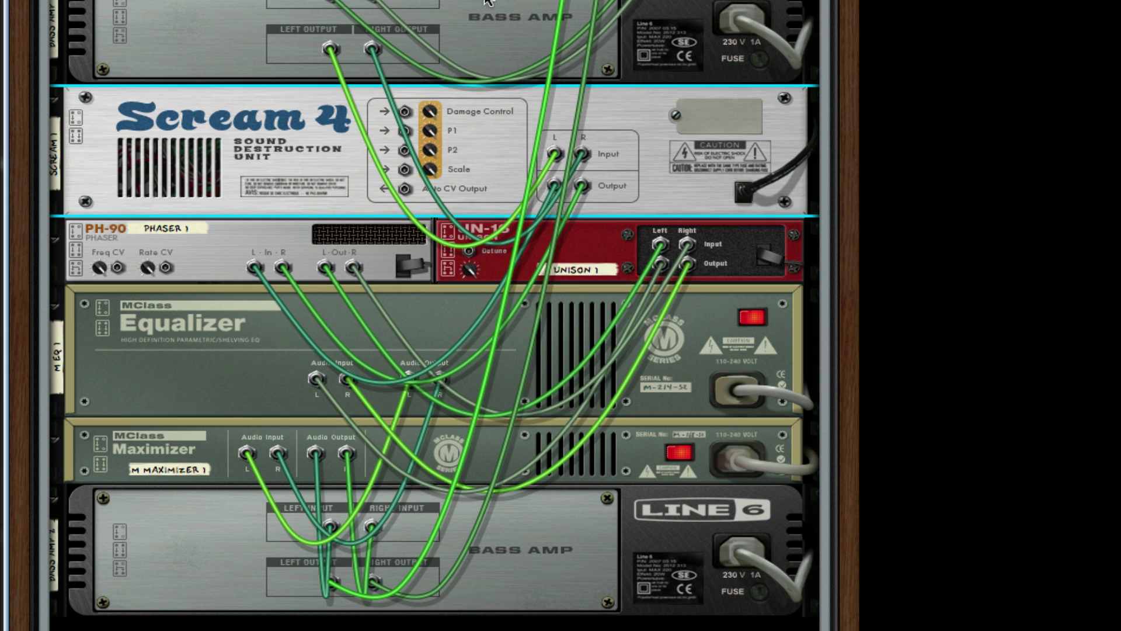
{"action": "scroll", "coordinate": [445, 70], "scroll_direction": "up", "scroll_amount": 10}
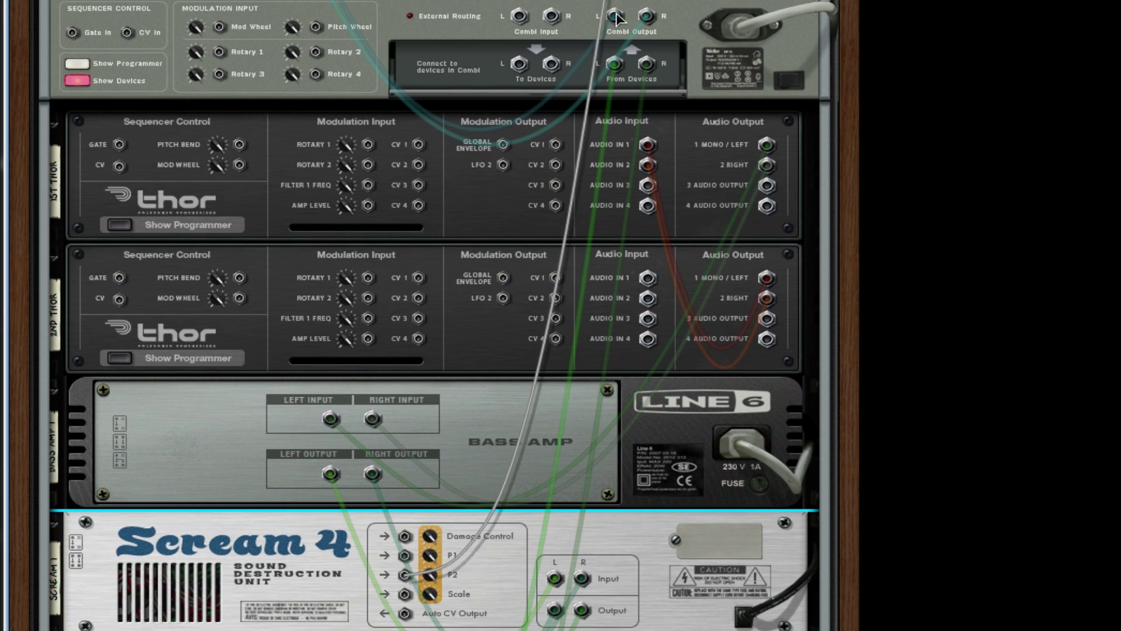
{"action": "left_click_drag", "start_coordinate": [618, 19], "coordinate": [556, 144]}
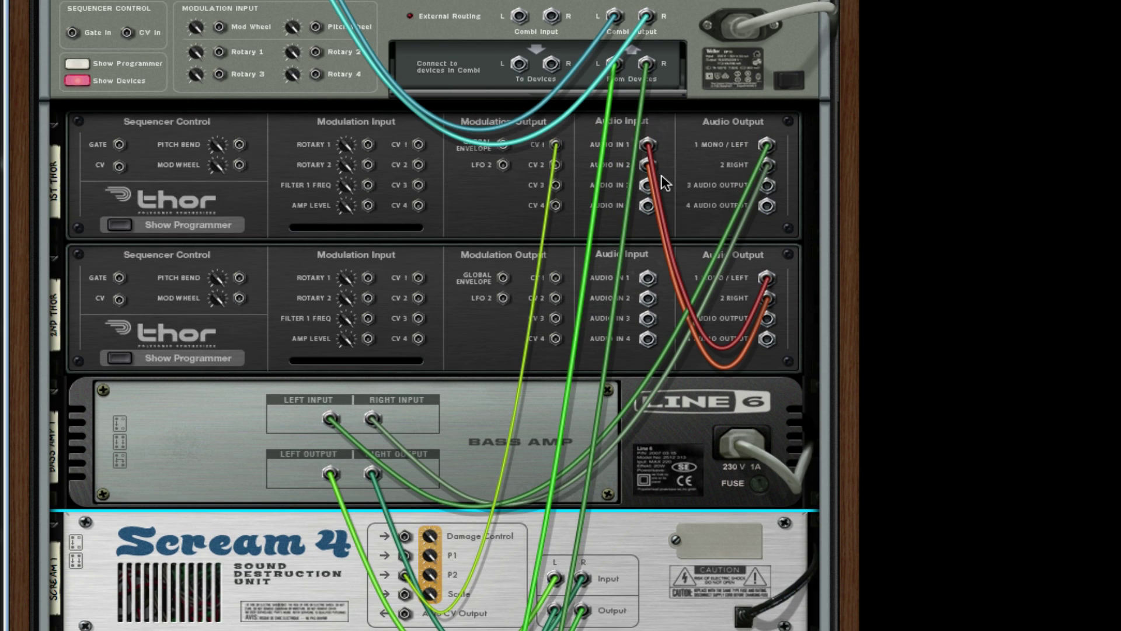
{"action": "key", "text": "Tab"}
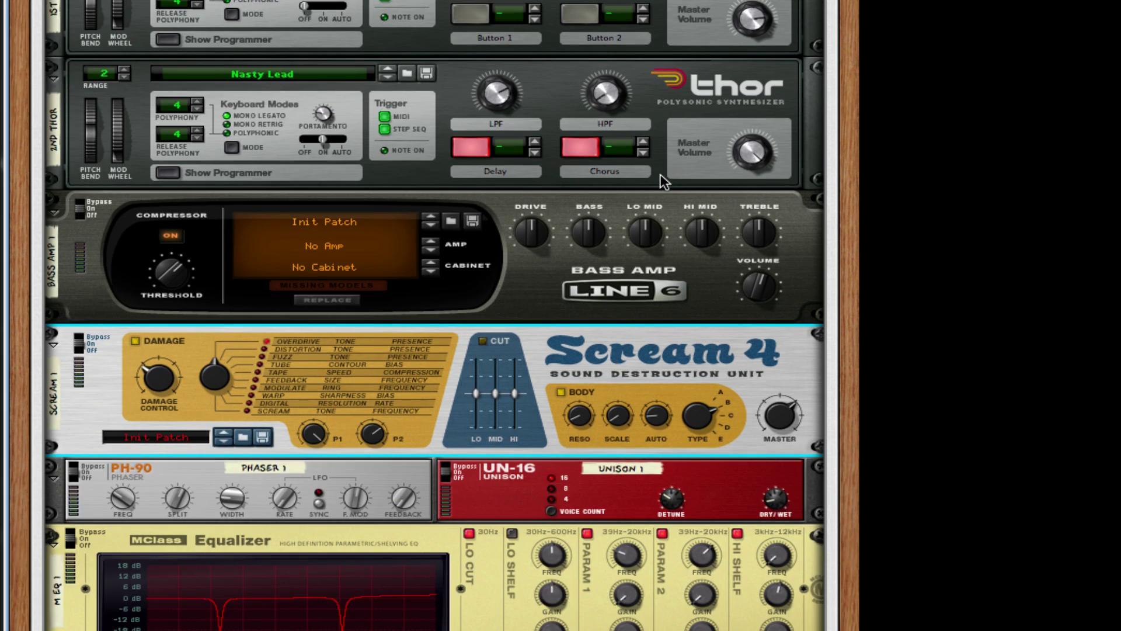
Step: Change the first Thor's LFO 1 route from CV Out2 to CV Output 1 in its modulation matrix, and collapse the programmer
{"action": "scroll", "coordinate": [656, 176], "scroll_direction": "down", "scroll_amount": 4}
{"action": "scroll", "coordinate": [408, 204], "scroll_direction": "up", "scroll_amount": 5}
{"action": "left_click", "coordinate": [165, 86]}
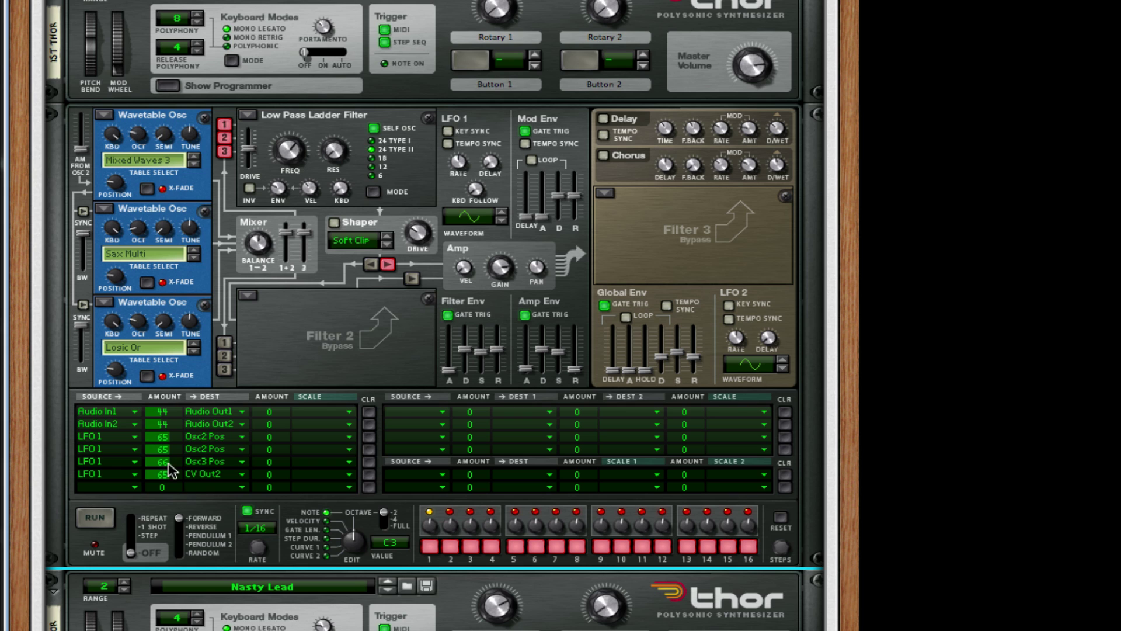
{"action": "scroll", "coordinate": [159, 489], "scroll_direction": "up", "scroll_amount": 1}
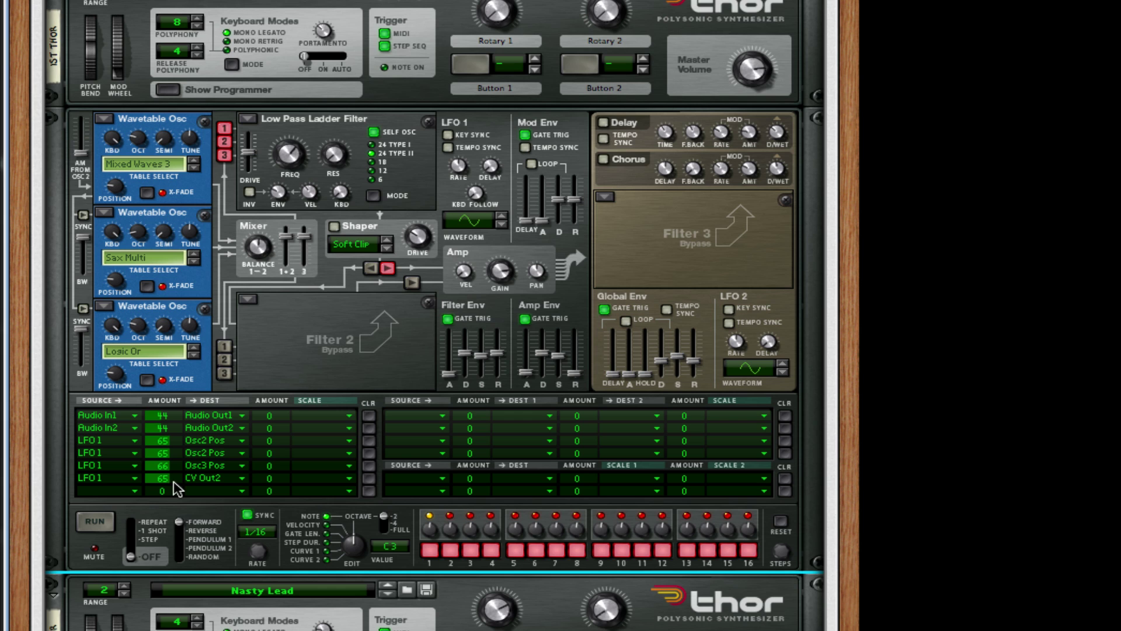
{"action": "left_click", "coordinate": [217, 478]}
{"action": "mouse_move", "coordinate": [219, 478]}
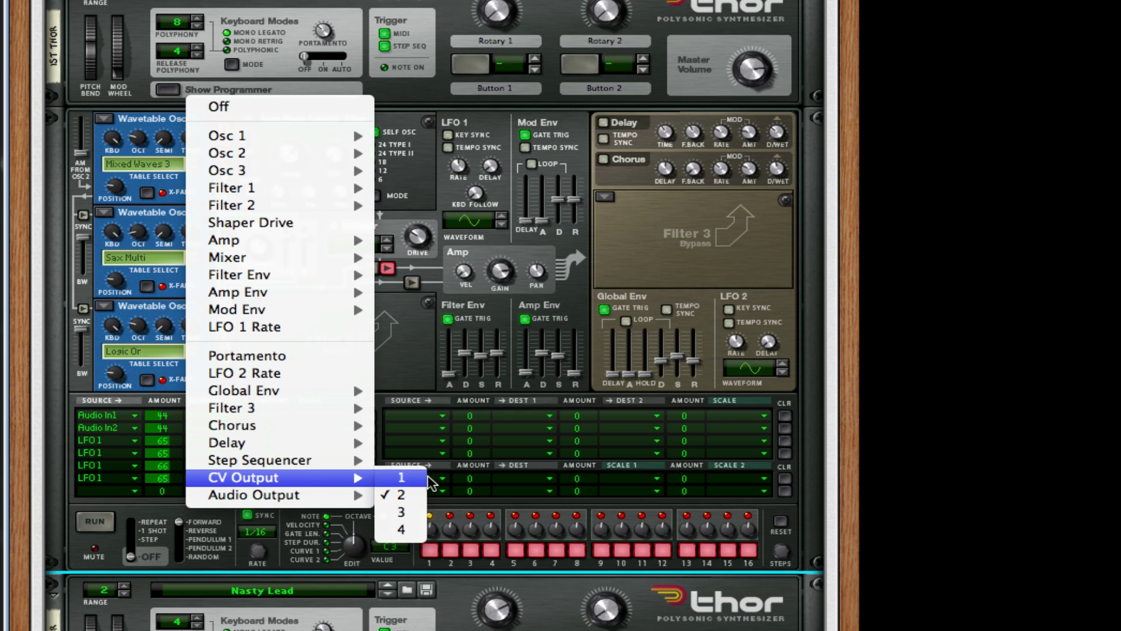
{"action": "left_click", "coordinate": [401, 476]}
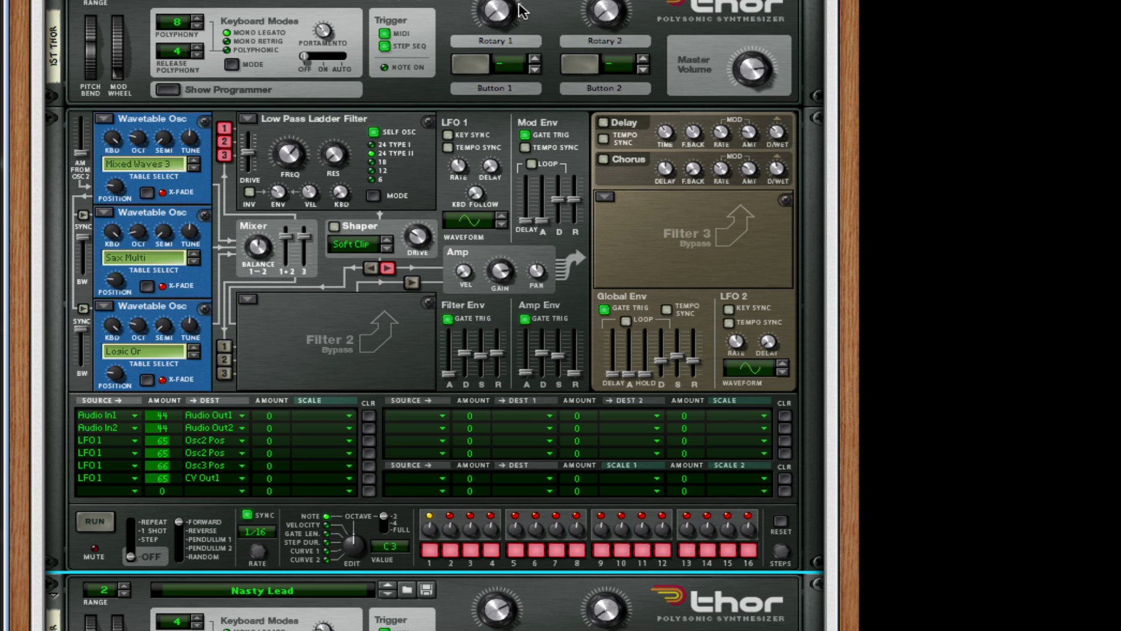
{"action": "mouse_move", "coordinate": [522, 1]}
{"action": "scroll", "coordinate": [766, 117], "scroll_direction": "up", "scroll_amount": 5}
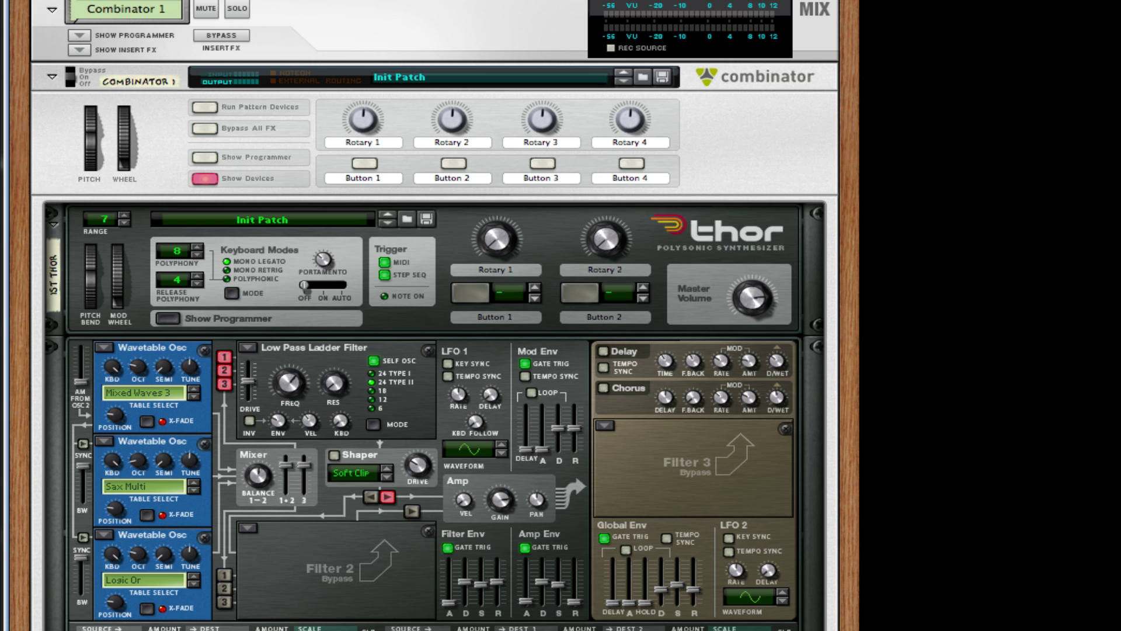
{"action": "left_click", "coordinate": [169, 318]}
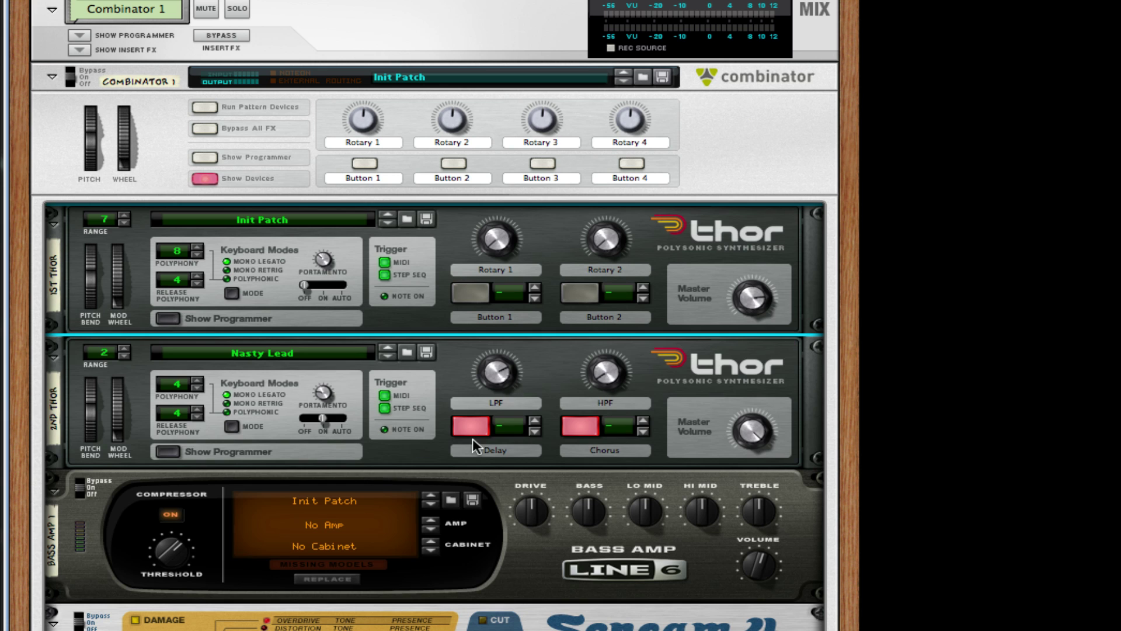
Step: Open the second Thor's programmer and review its oscillators, filters and modulation routings
{"action": "scroll", "coordinate": [476, 446], "scroll_direction": "down", "scroll_amount": 3}
{"action": "left_click", "coordinate": [169, 327]}
{"action": "scroll", "coordinate": [362, 337], "scroll_direction": "down", "scroll_amount": 8}
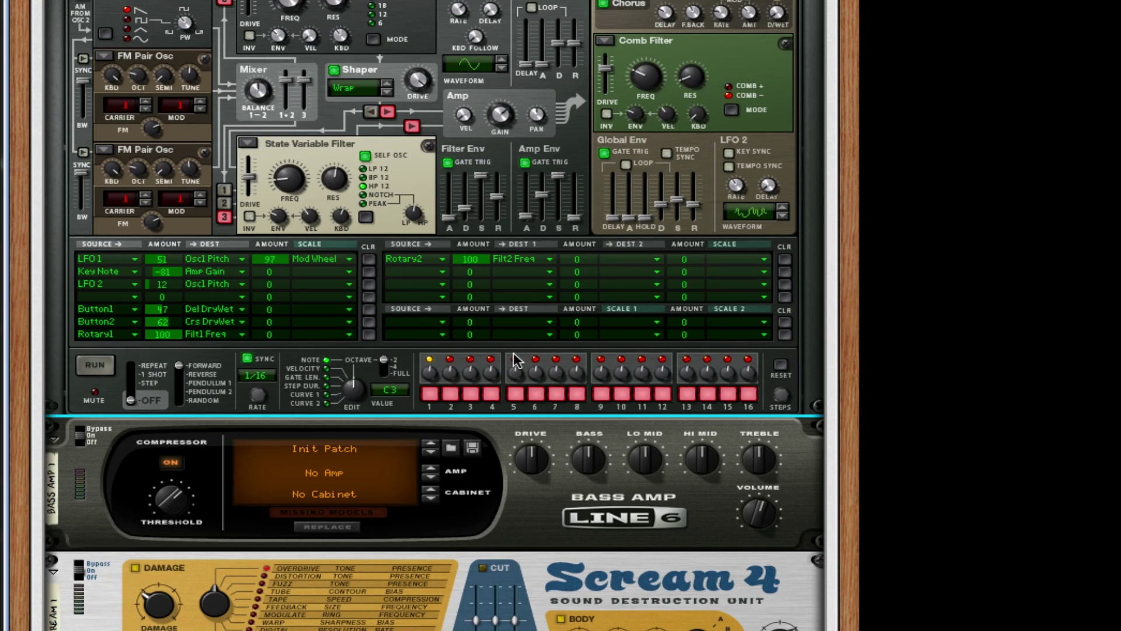
{"action": "scroll", "coordinate": [362, 337], "scroll_direction": "up", "scroll_amount": 2}
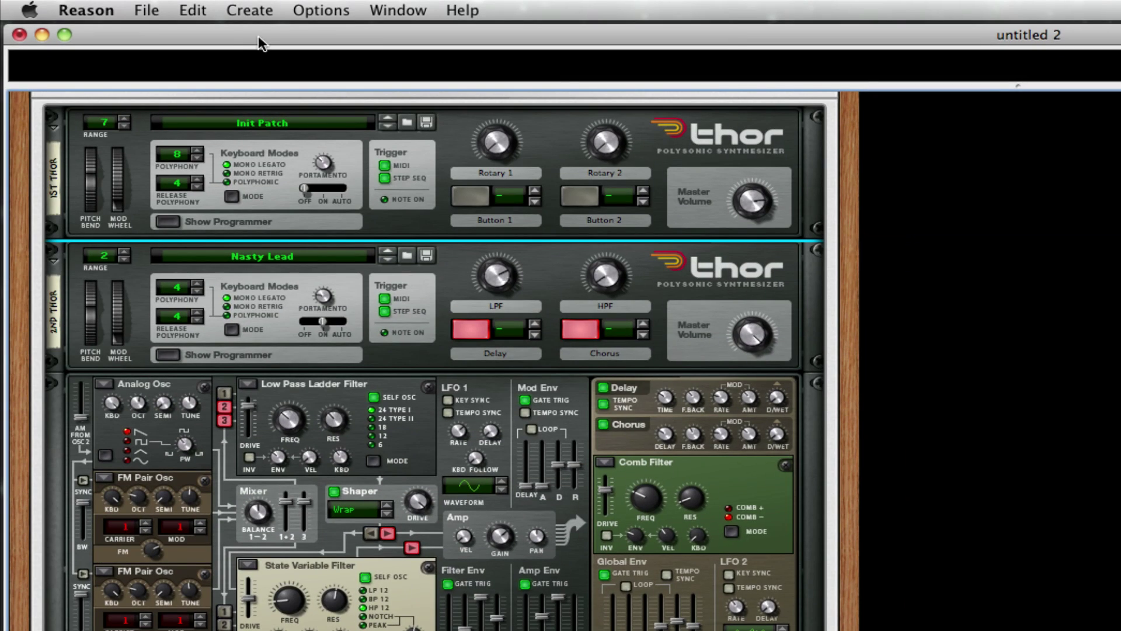
{"action": "left_click_drag", "start_coordinate": [261, 43], "coordinate": [499, 14]}
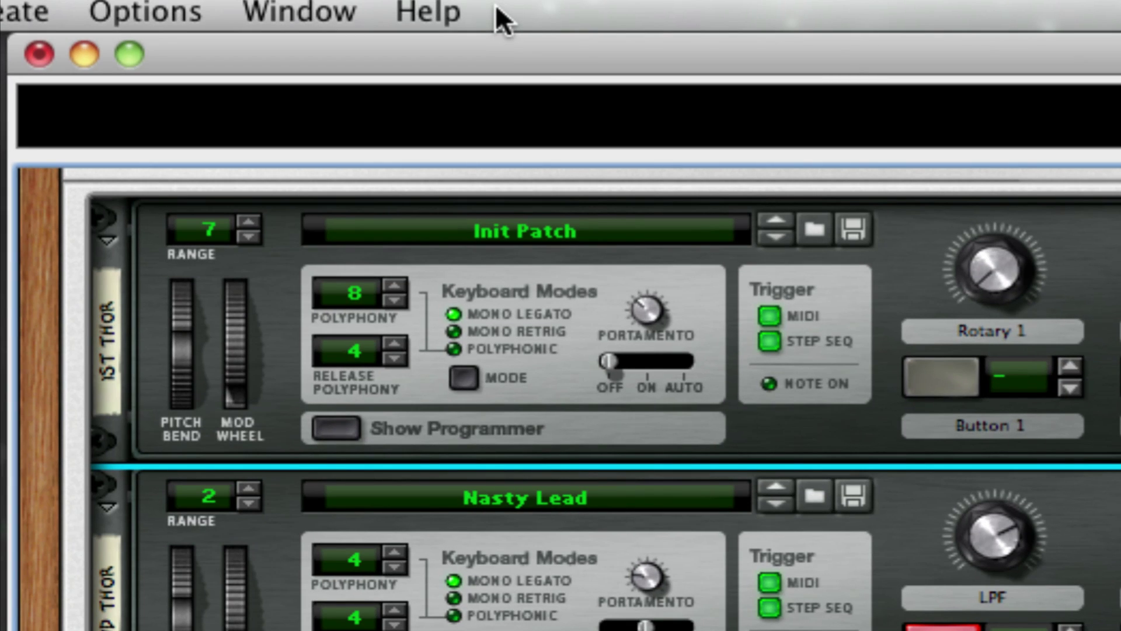